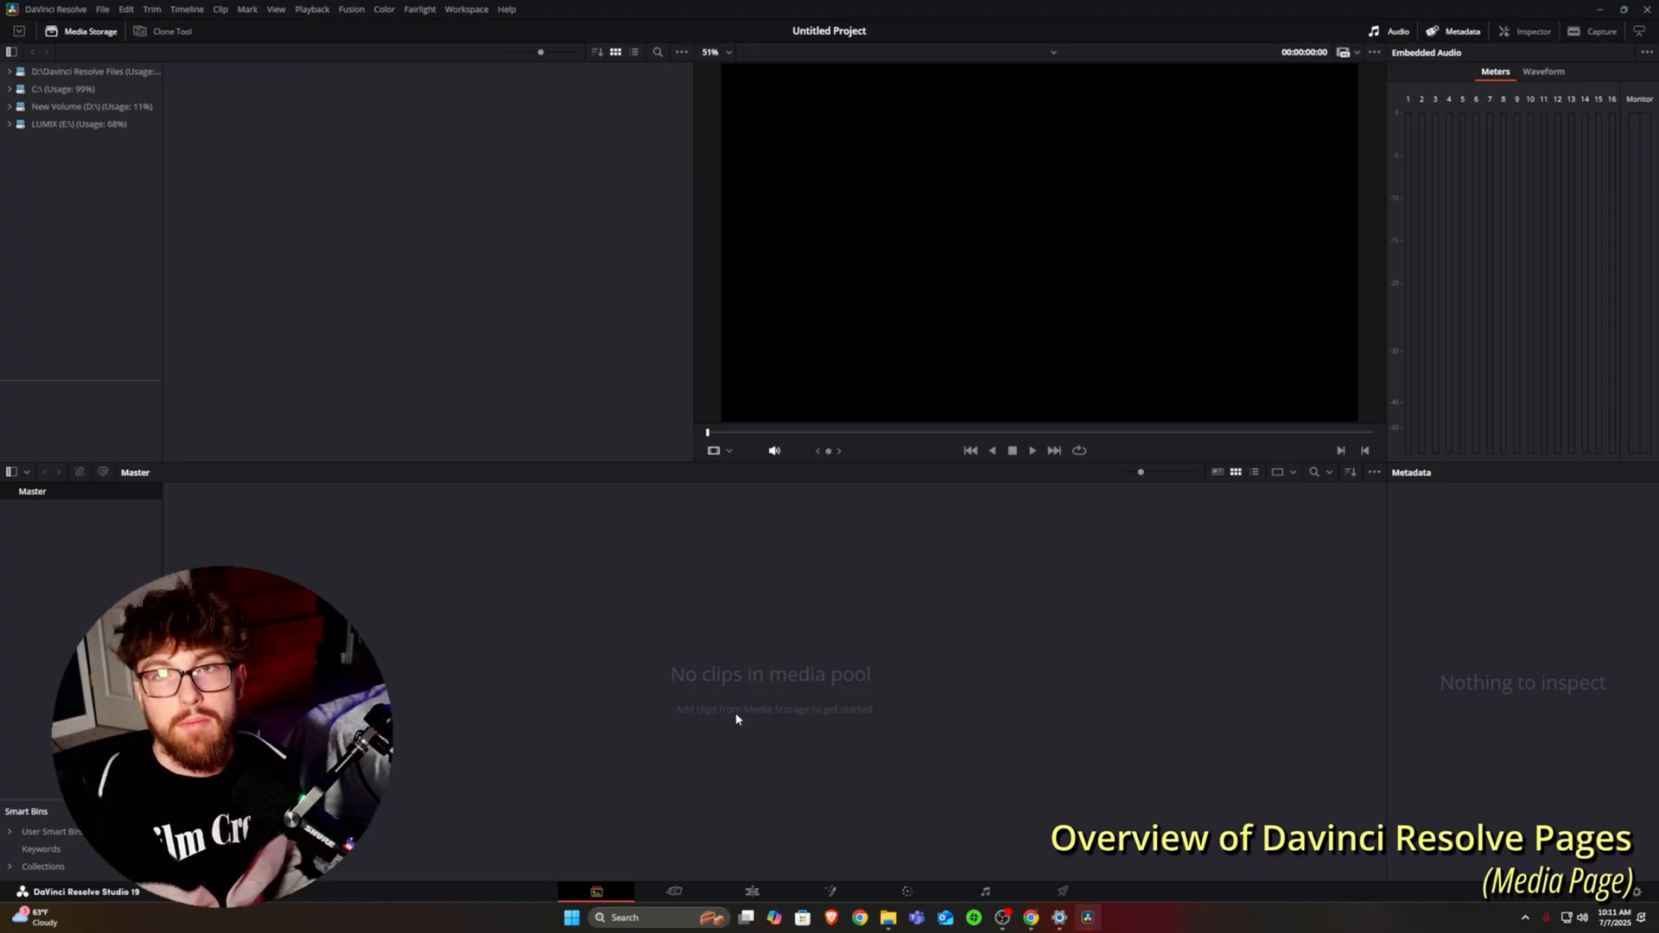
Look through the Cut, Edit, Fusion, Color, Fairlight and Deliver pages of the empty project
{"action": "key", "text": "shift+3"}
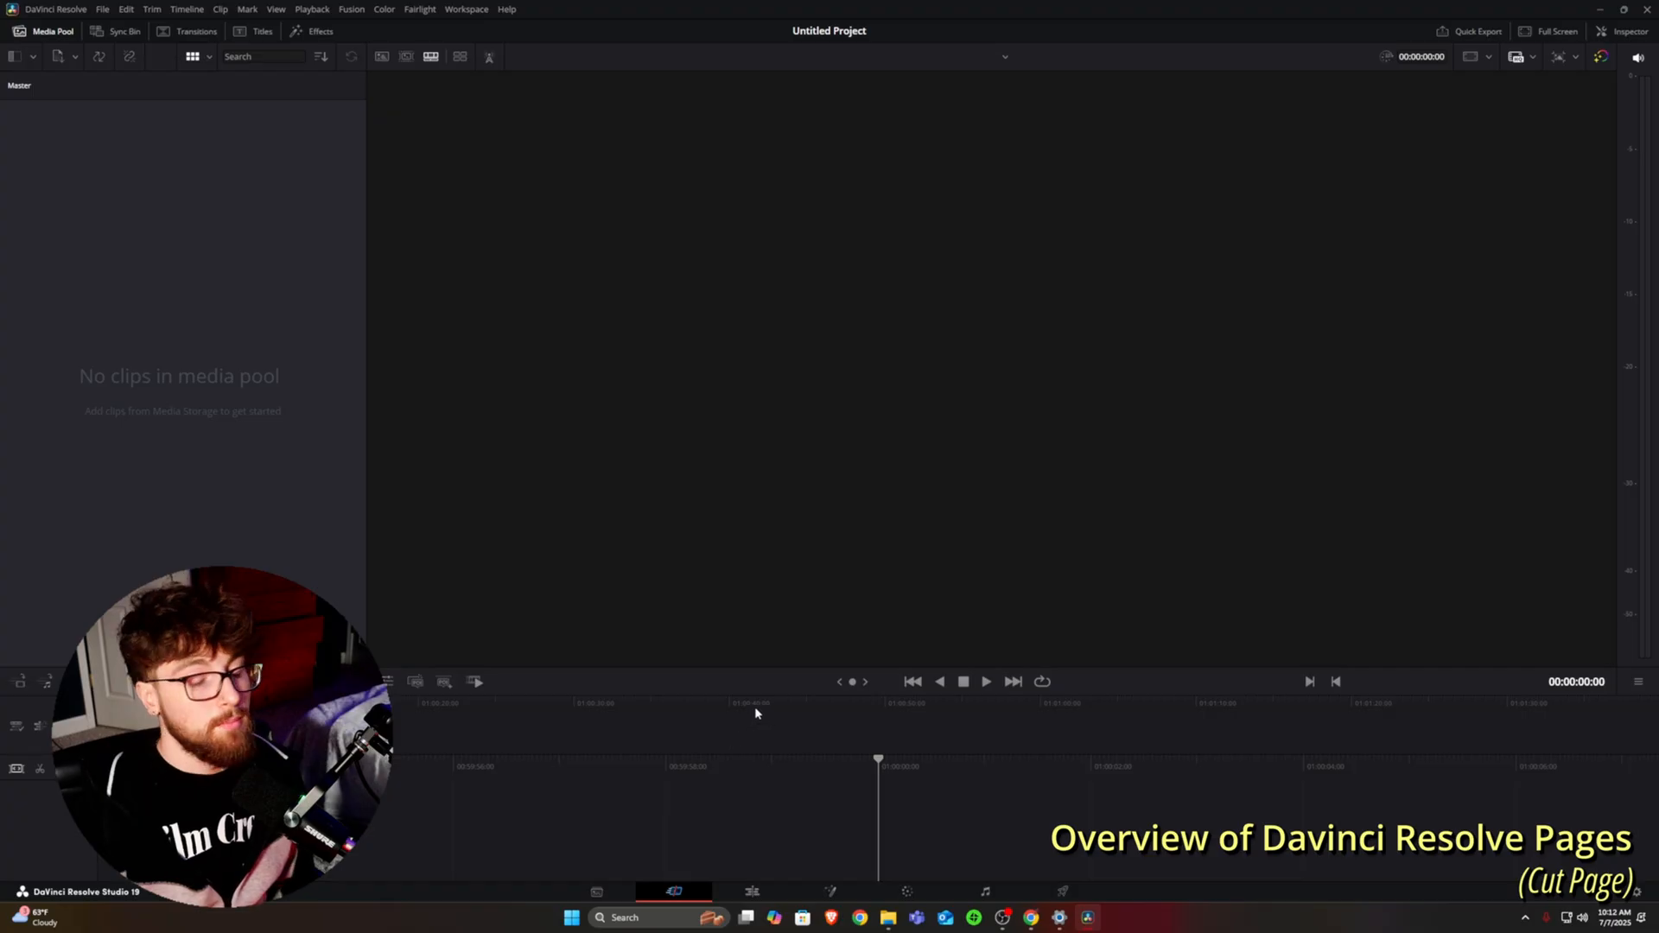
{"action": "left_click", "coordinate": [765, 896]}
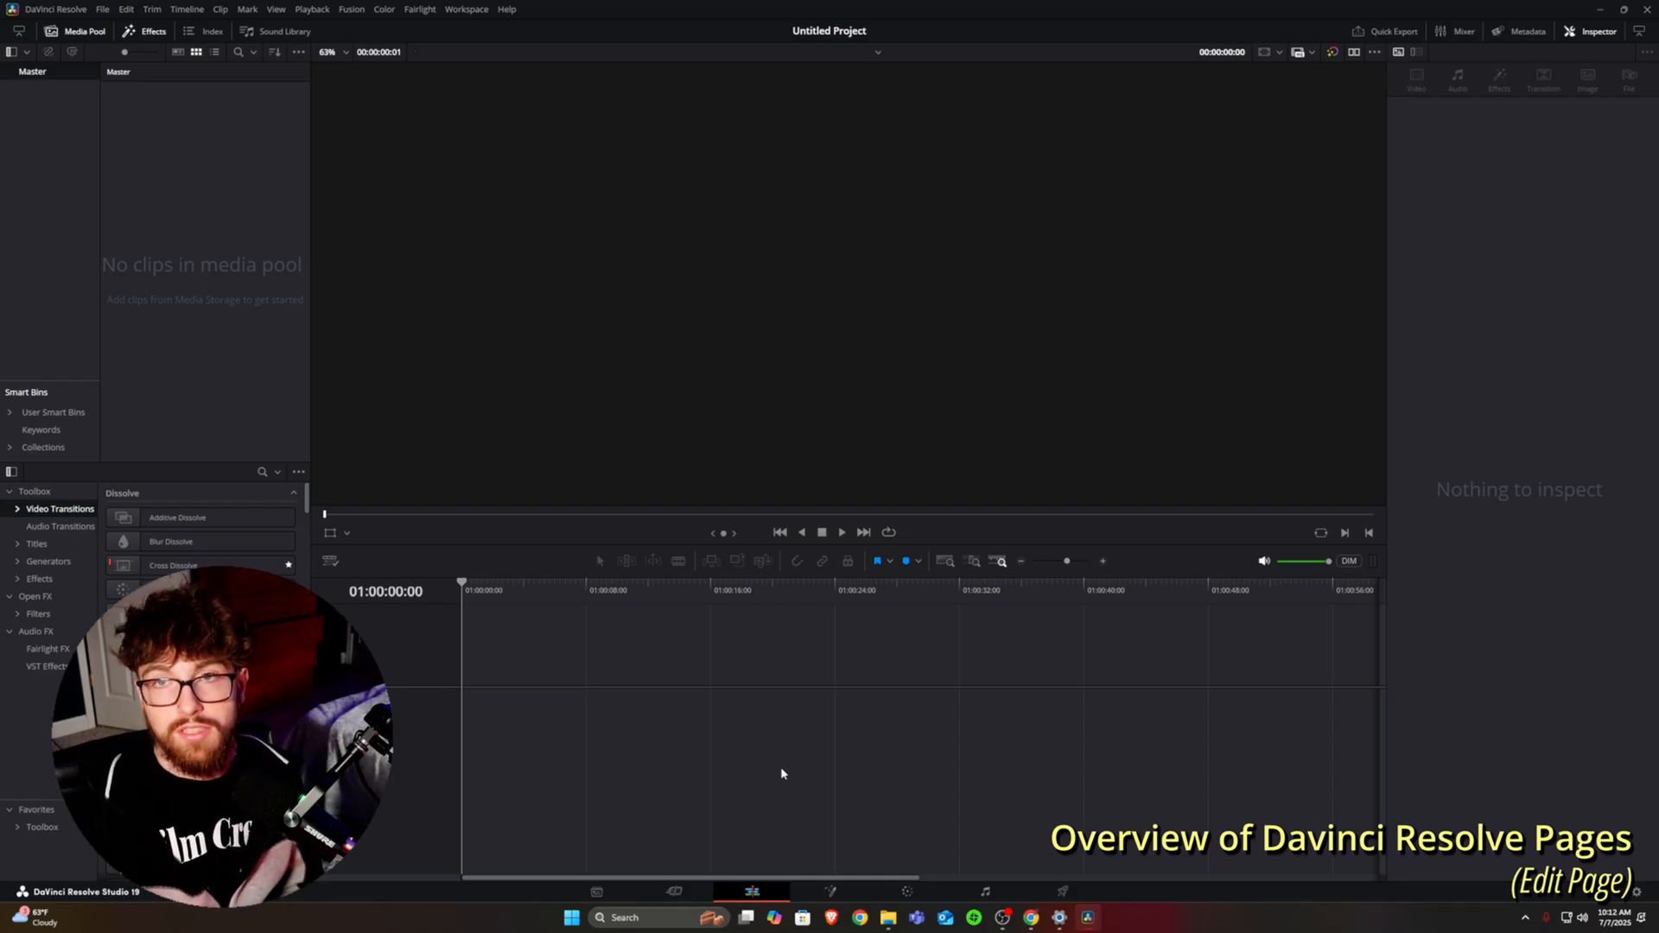
{"action": "left_click", "coordinate": [829, 891]}
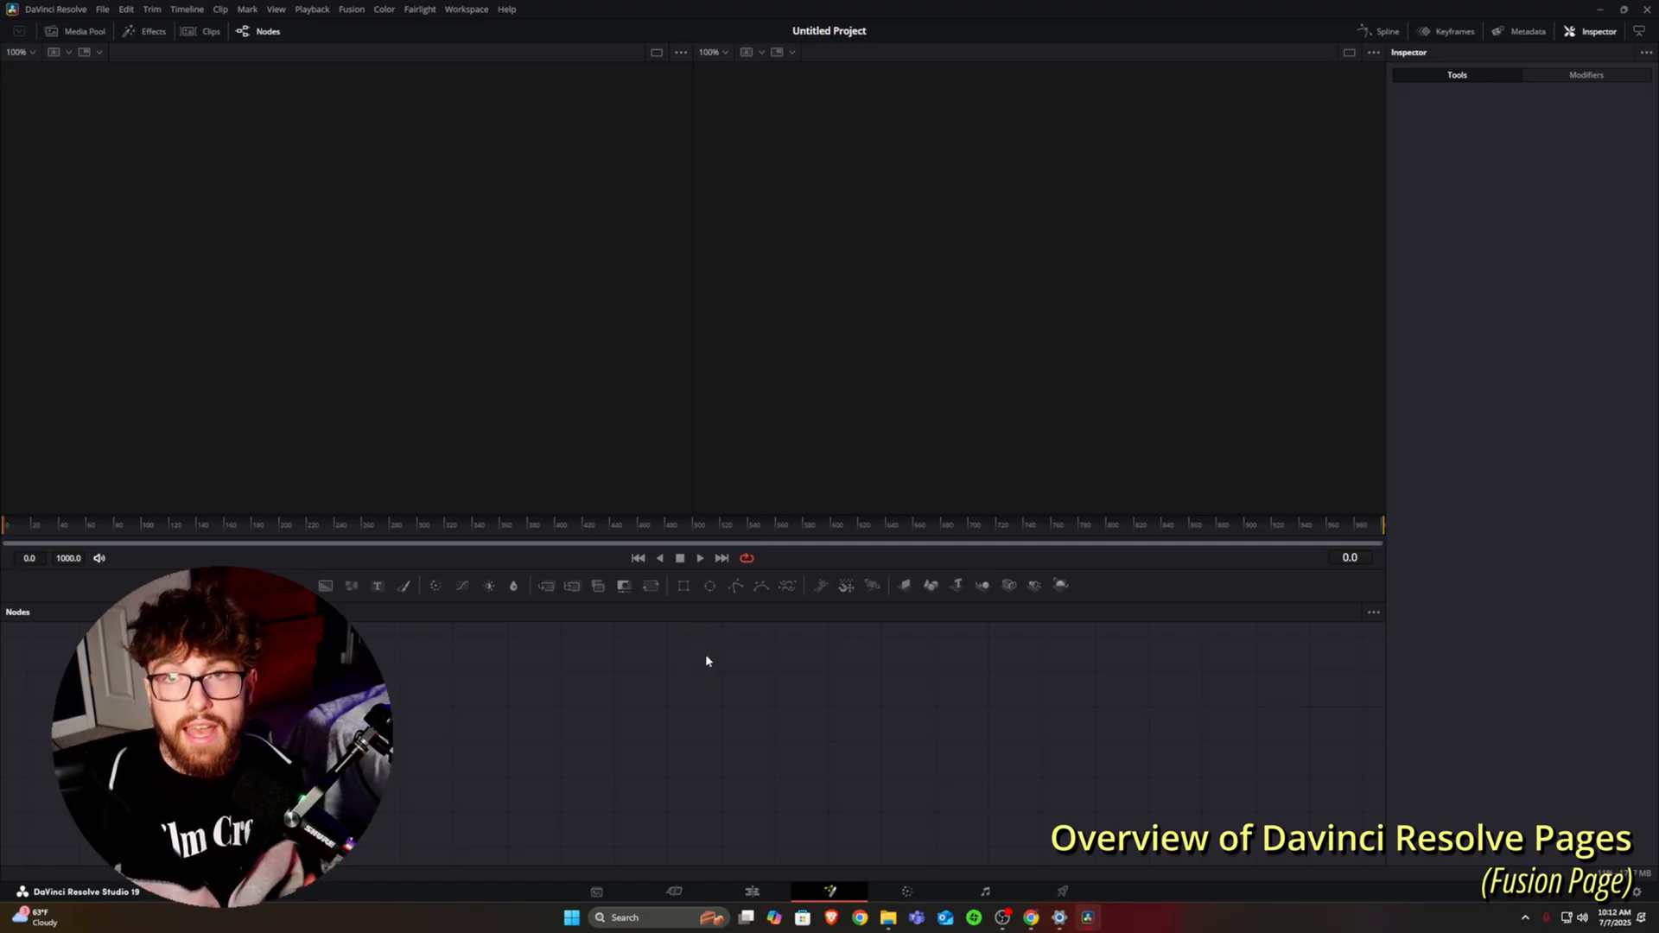
{"action": "left_click", "coordinate": [887, 892]}
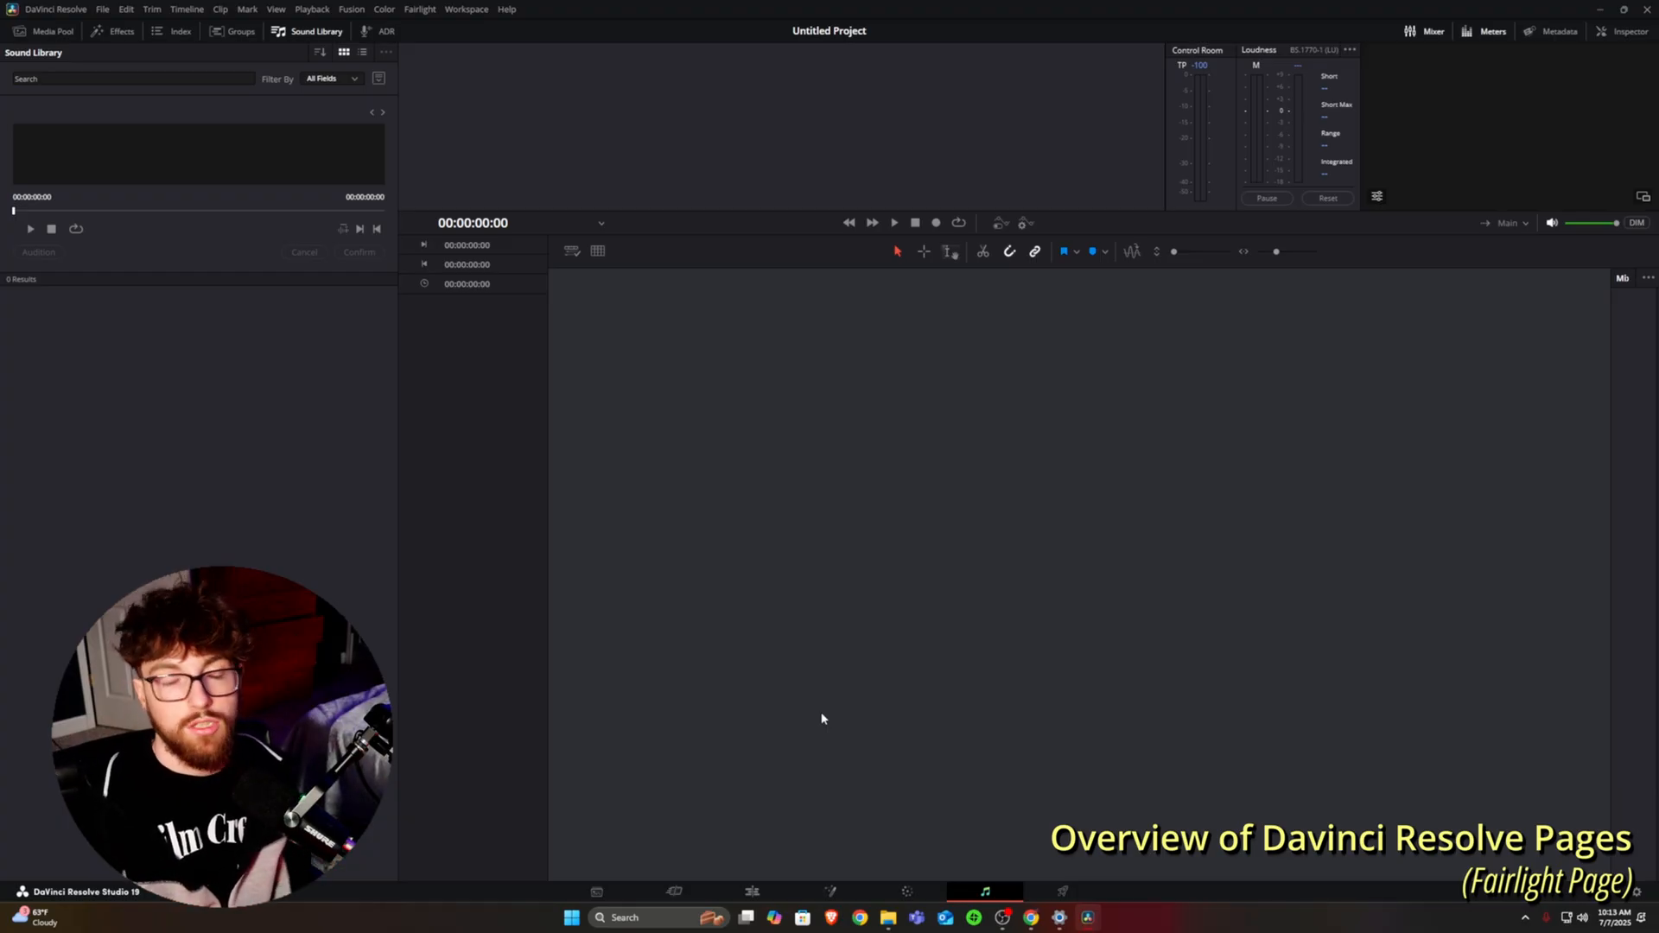
{"action": "left_click", "coordinate": [1041, 891]}
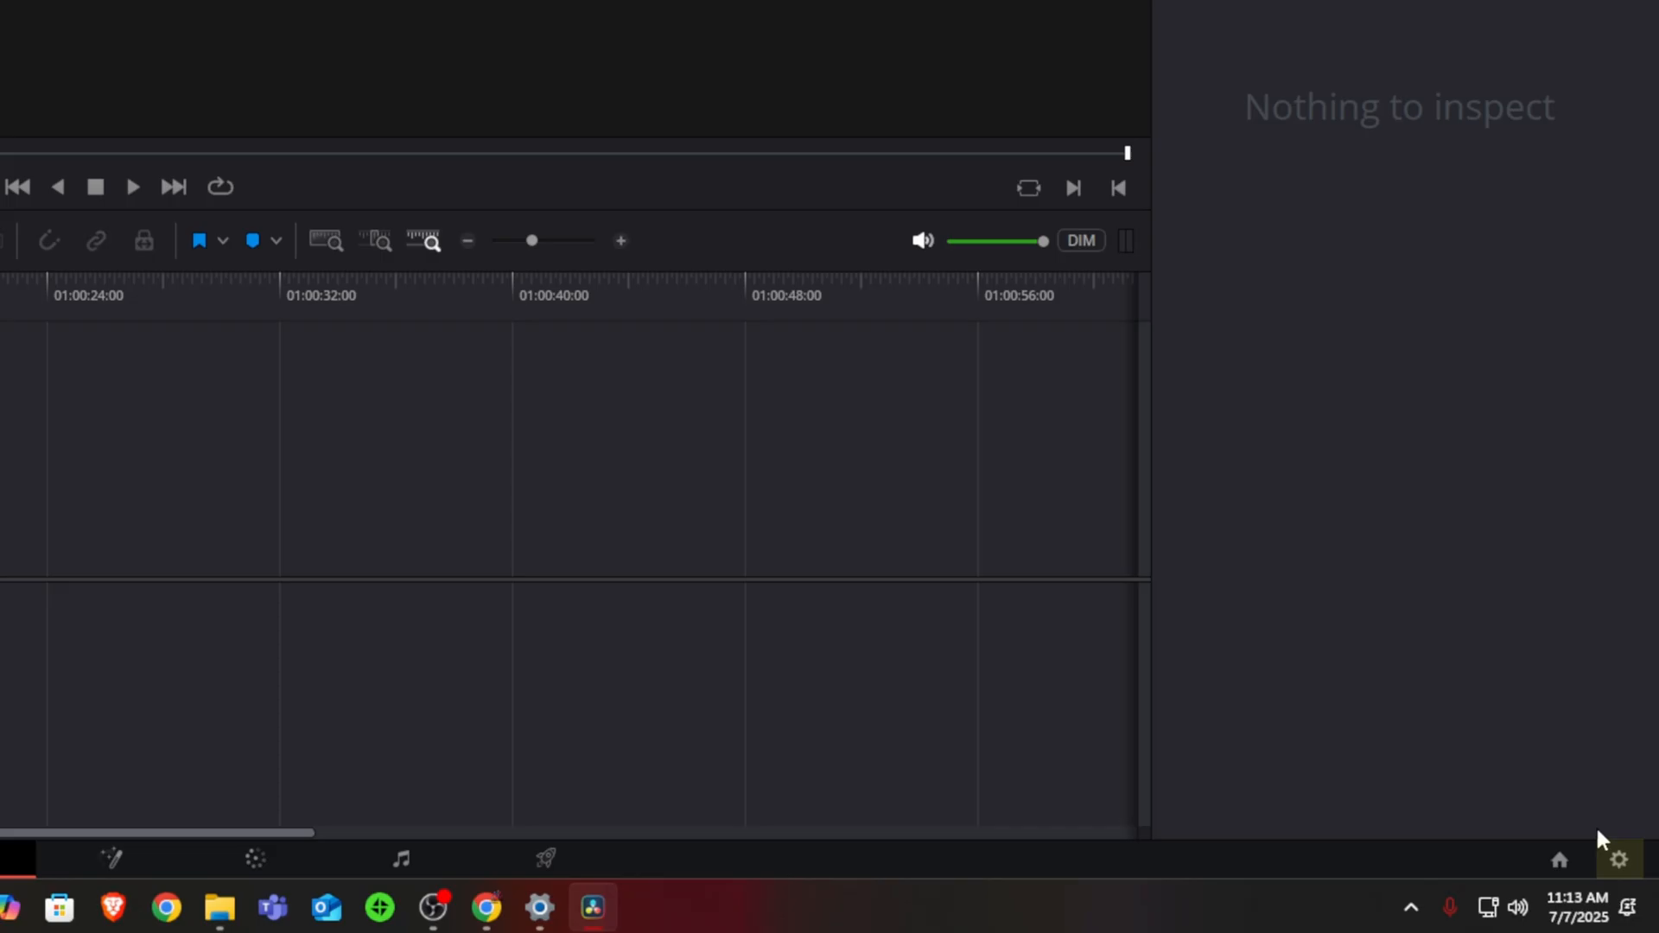
Open the project settings and set the timeline resolution to 3840 x 2160 Ultra HD
{"action": "left_click", "coordinate": [1636, 892]}
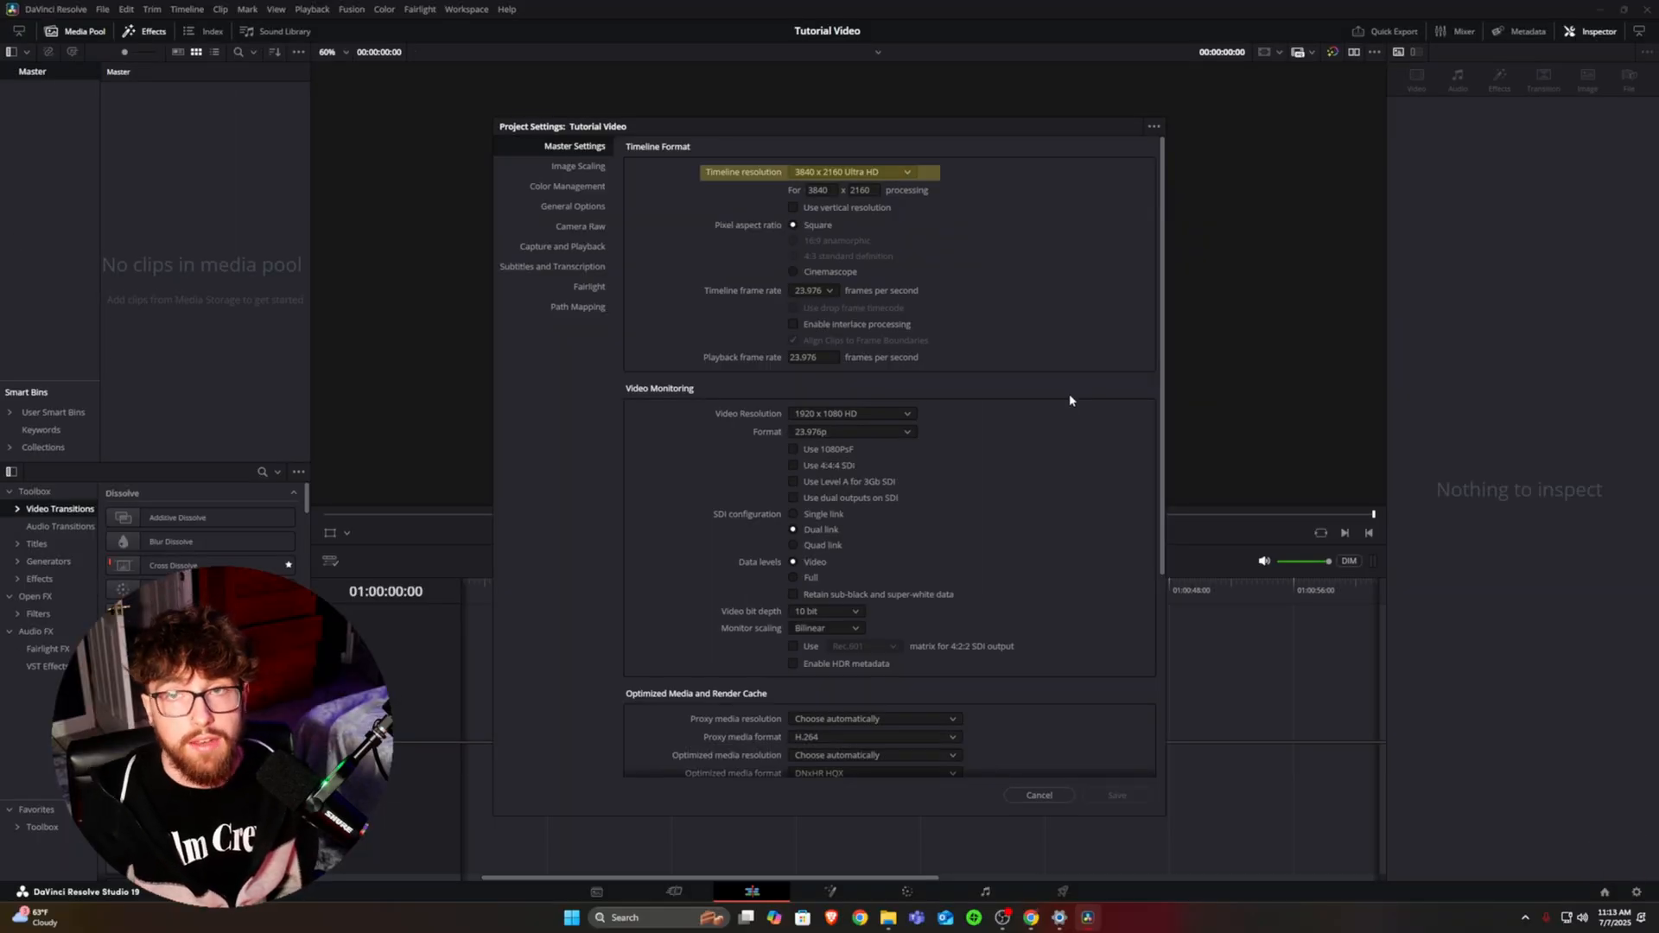
{"action": "left_click", "coordinate": [850, 172]}
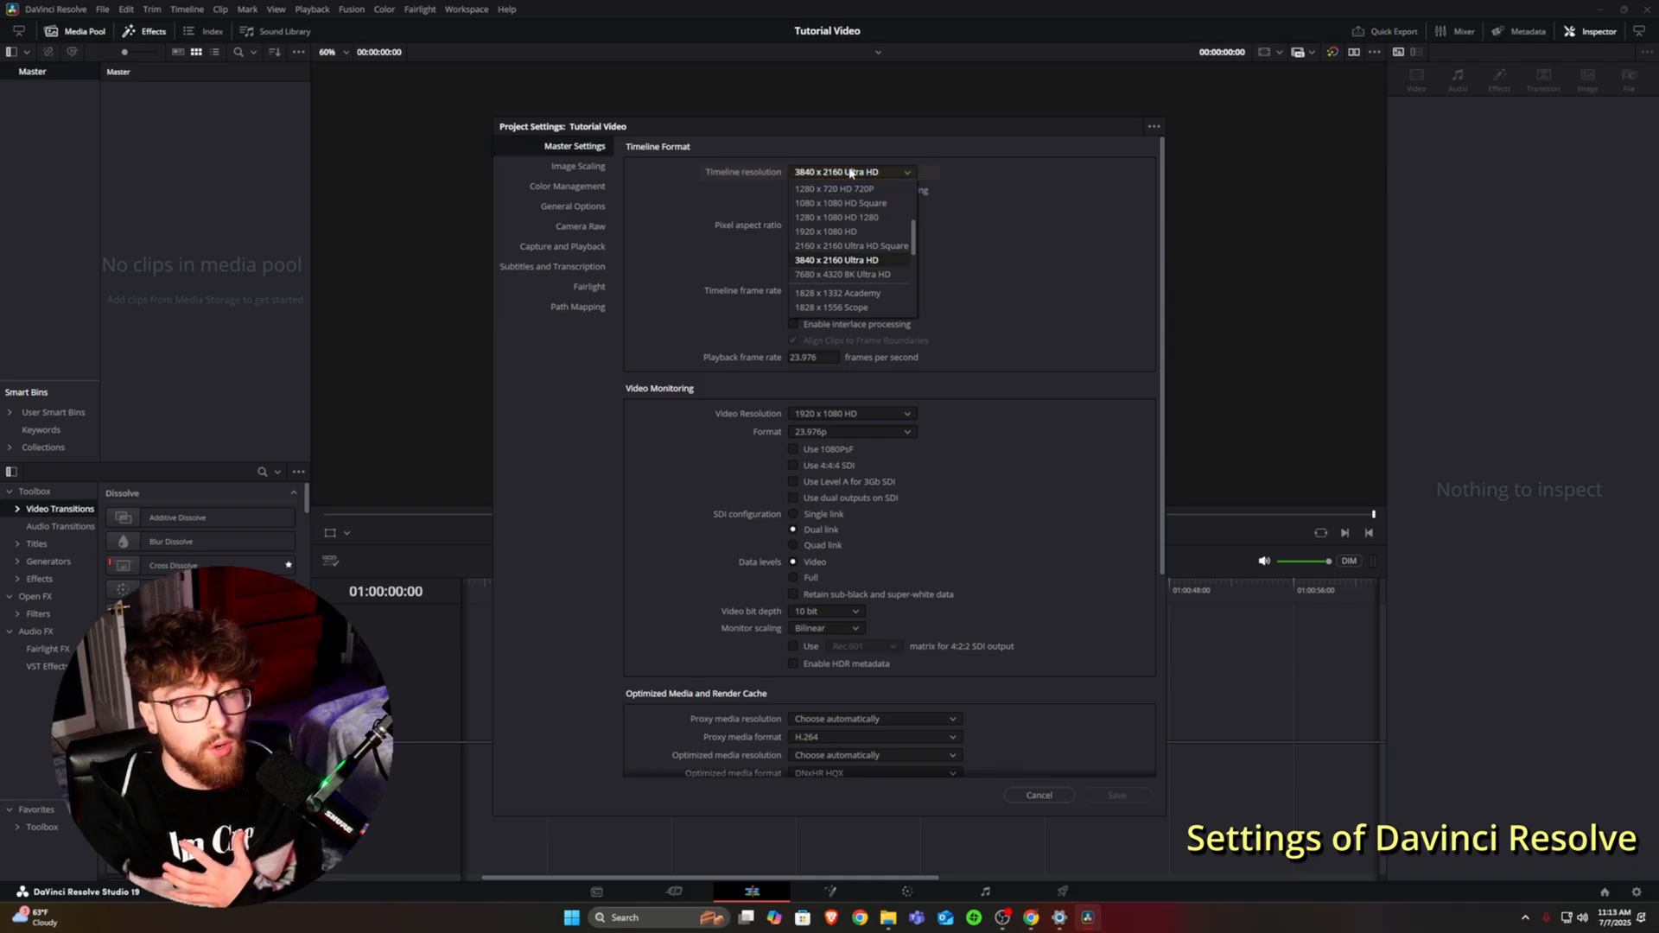
{"action": "left_click", "coordinate": [834, 261]}
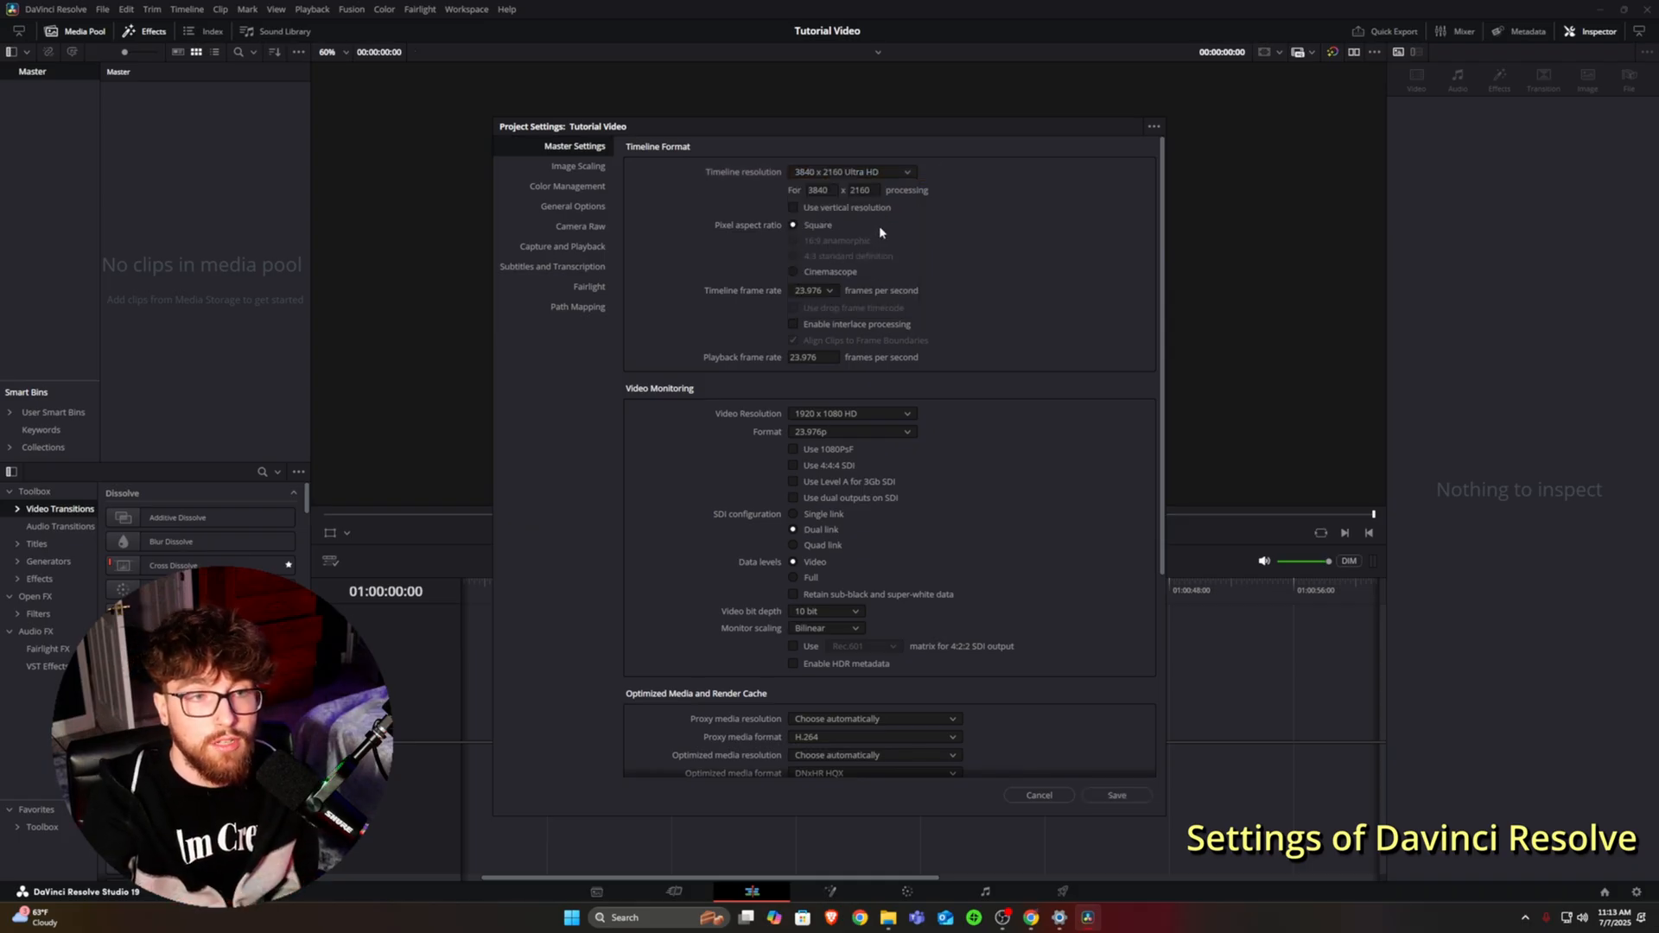
{"action": "left_click", "coordinate": [792, 209]}
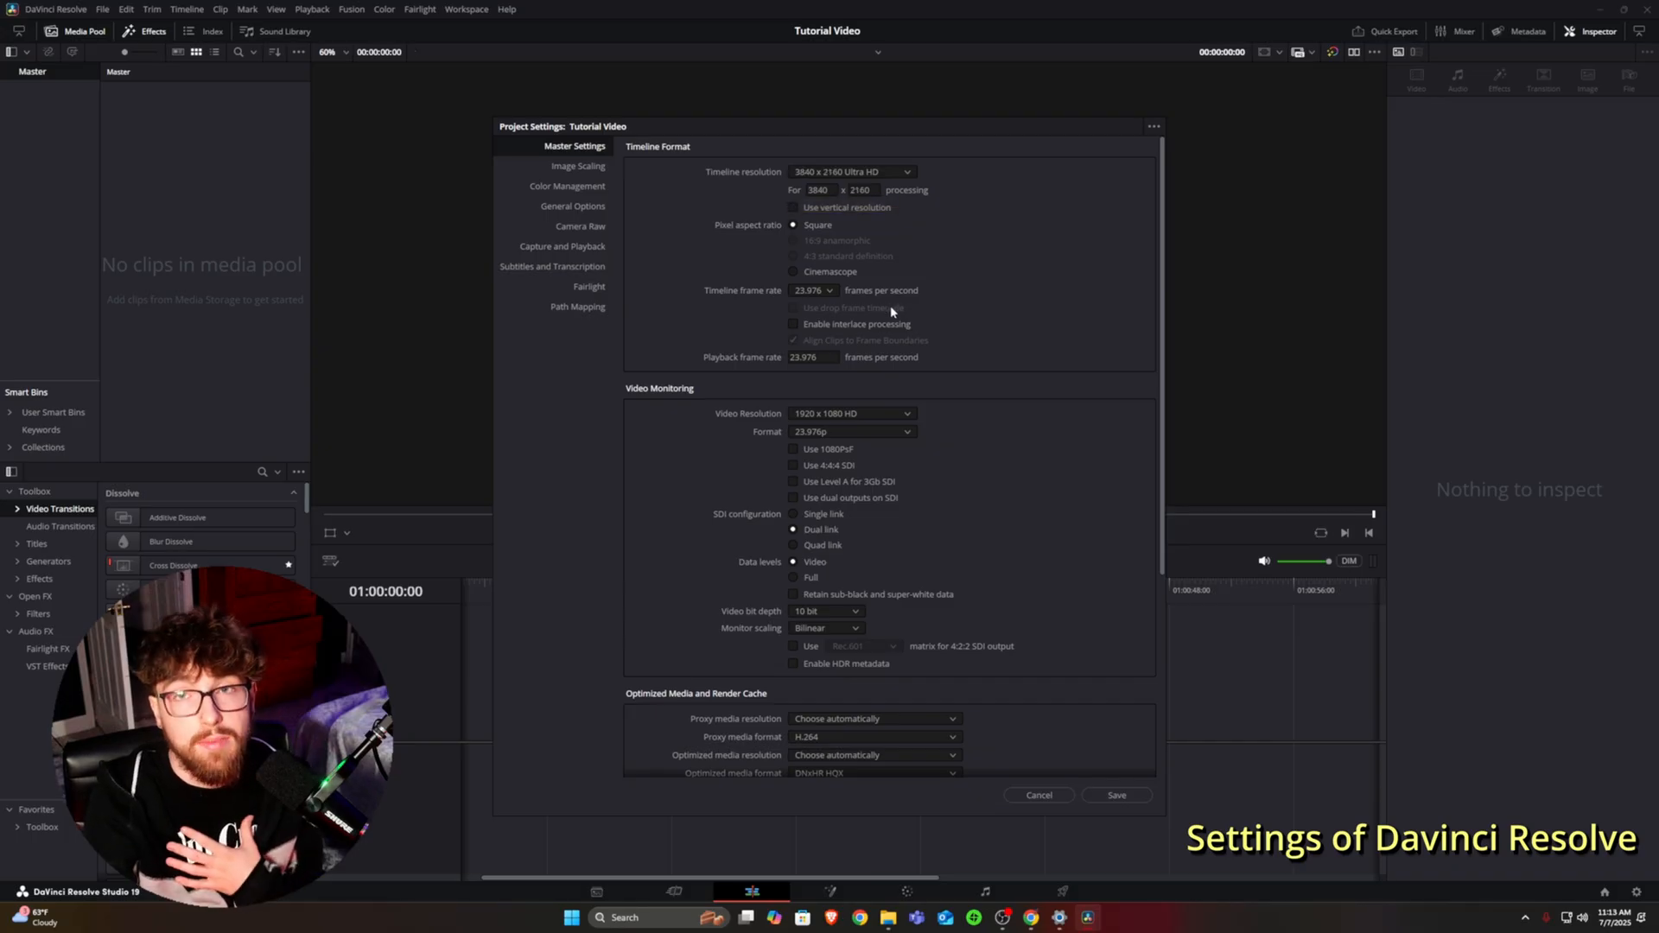
Choose H.264 as the proxy media format and save the project settings
{"action": "scroll", "coordinate": [890, 316], "scroll_direction": "down", "scroll_amount": 4}
{"action": "scroll", "coordinate": [890, 320], "scroll_direction": "down", "scroll_amount": 3}
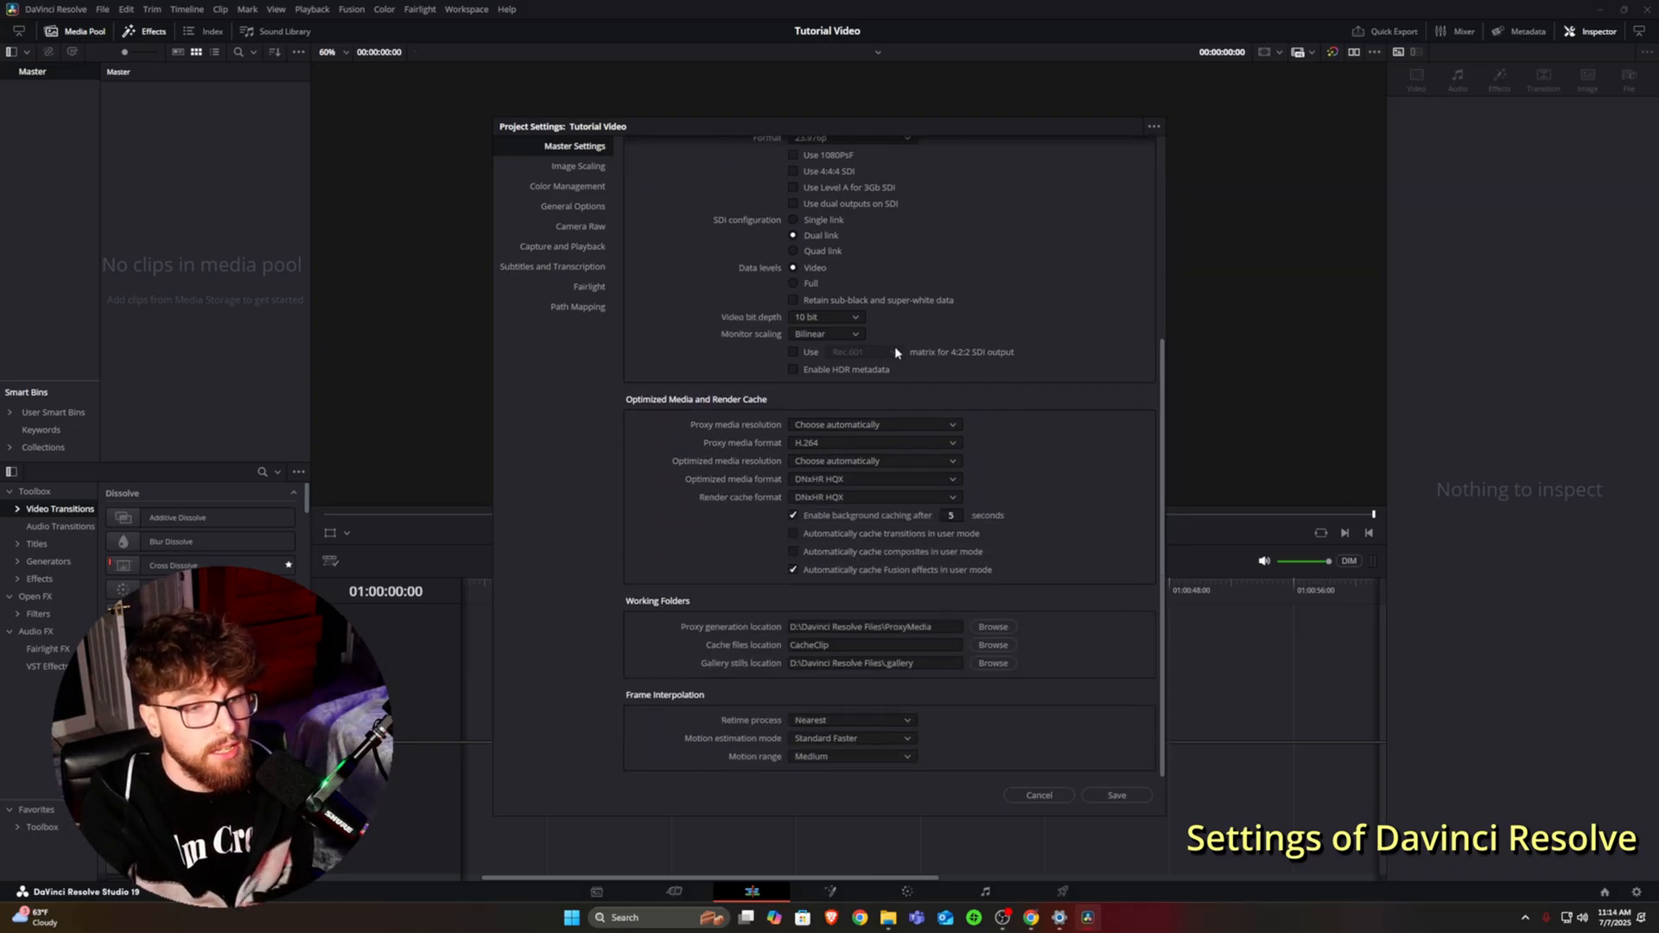
{"action": "left_click", "coordinate": [860, 442]}
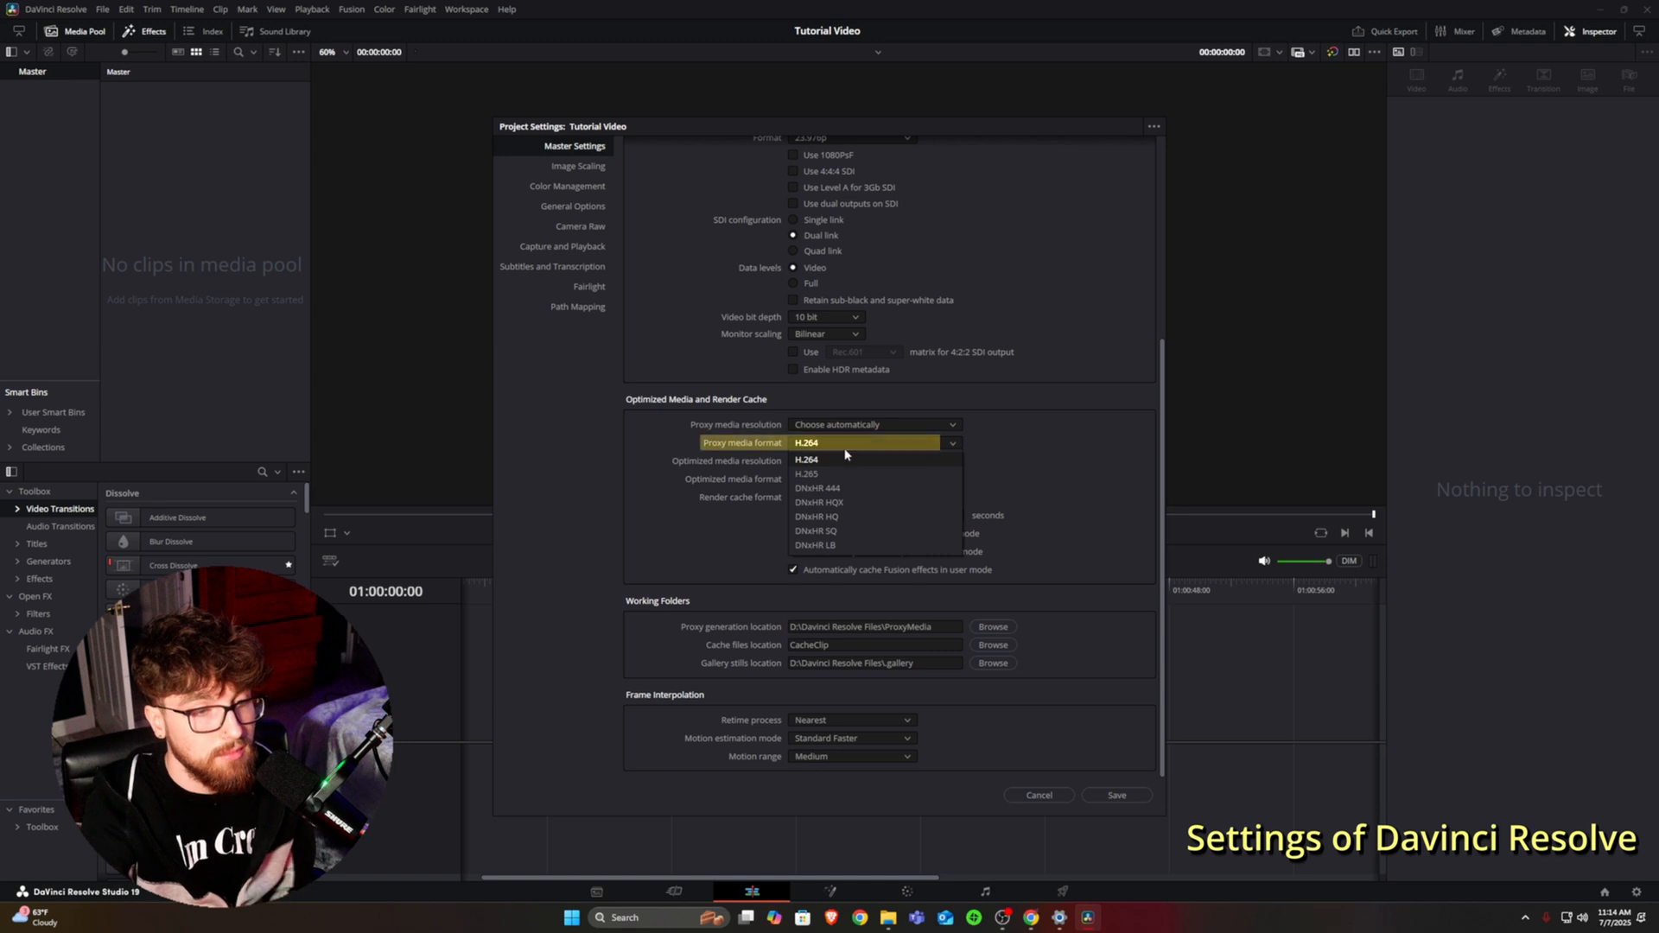
{"action": "left_click", "coordinate": [836, 461]}
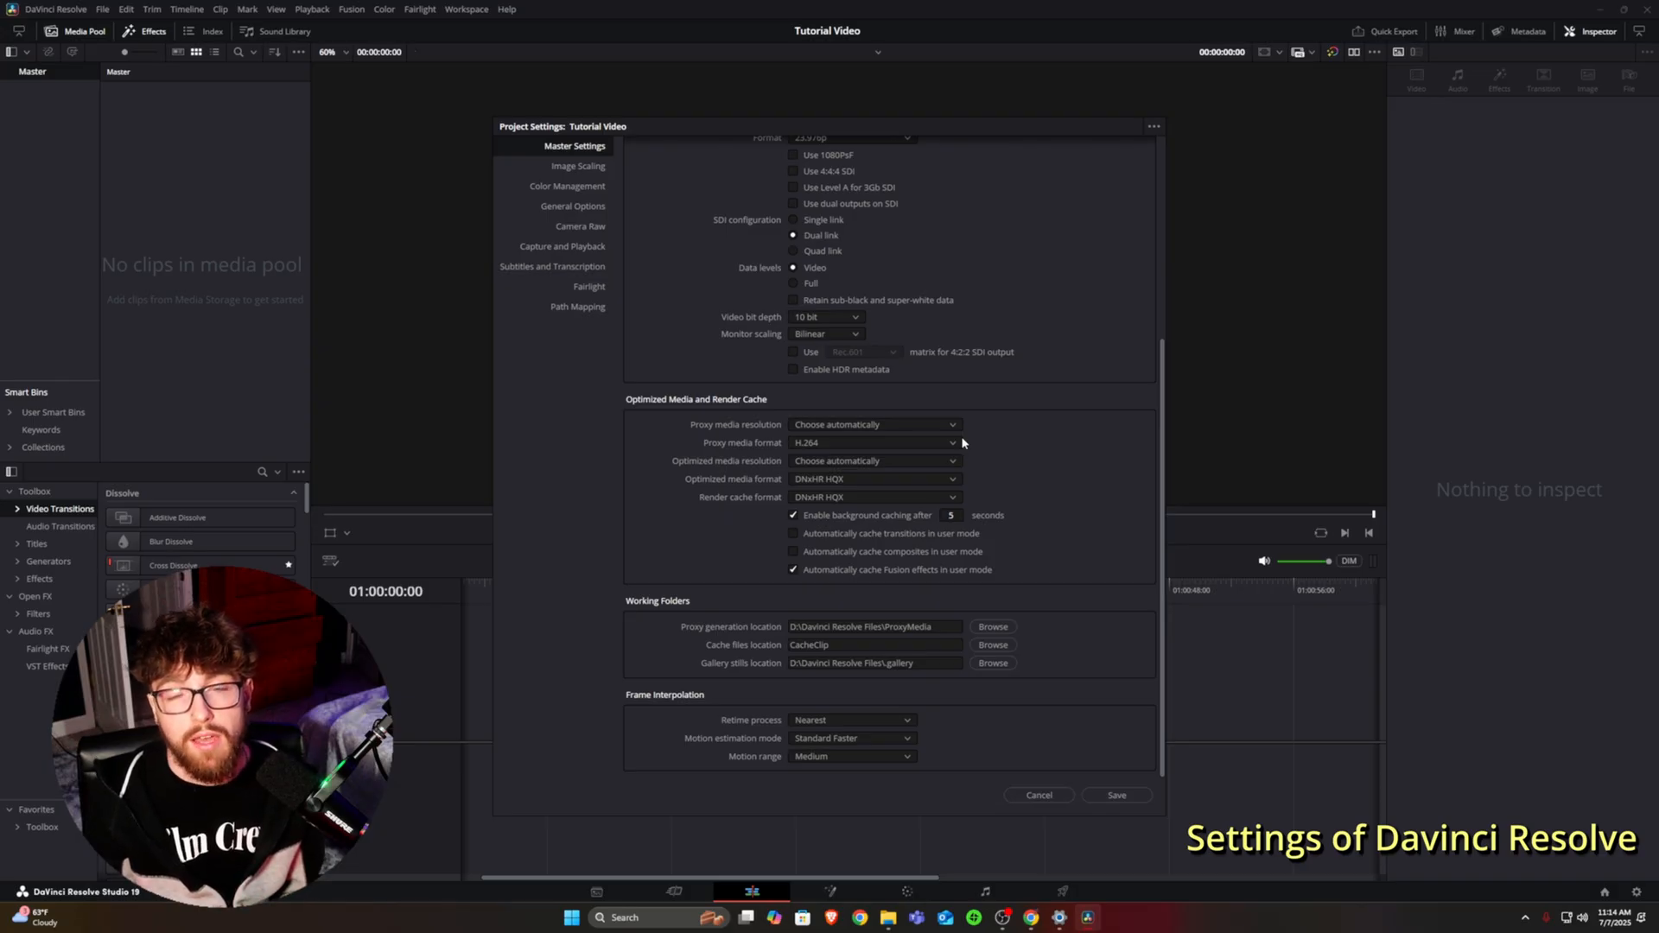
{"action": "scroll", "coordinate": [1020, 454], "scroll_direction": "up", "scroll_amount": 5}
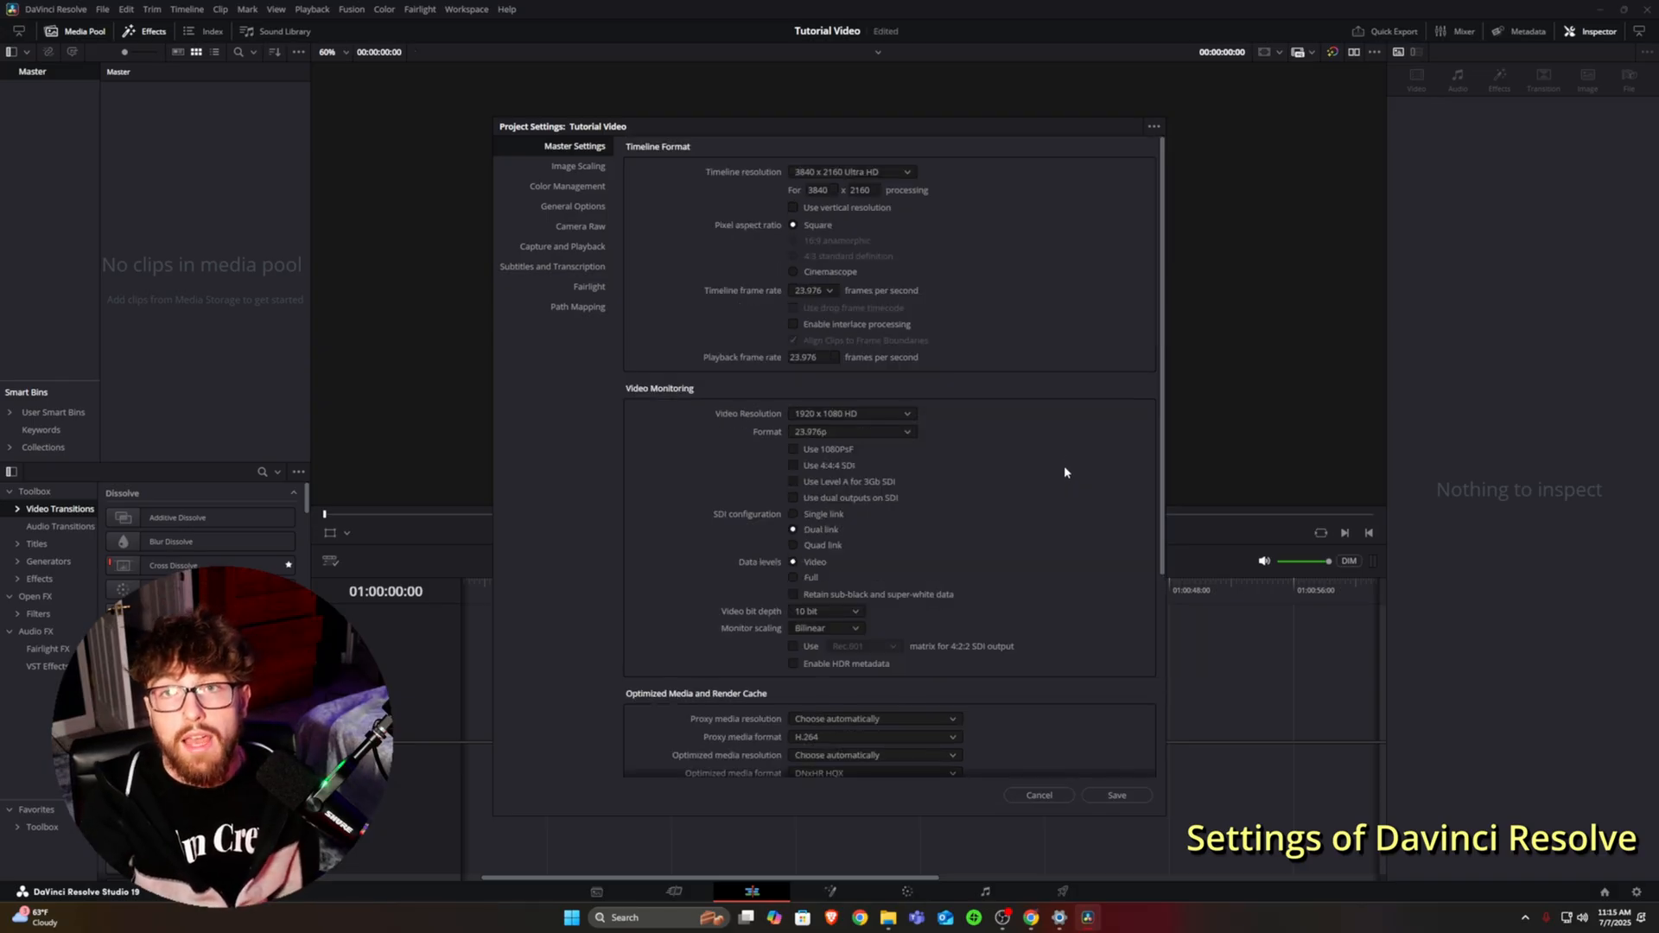
{"action": "left_click", "coordinate": [1104, 797]}
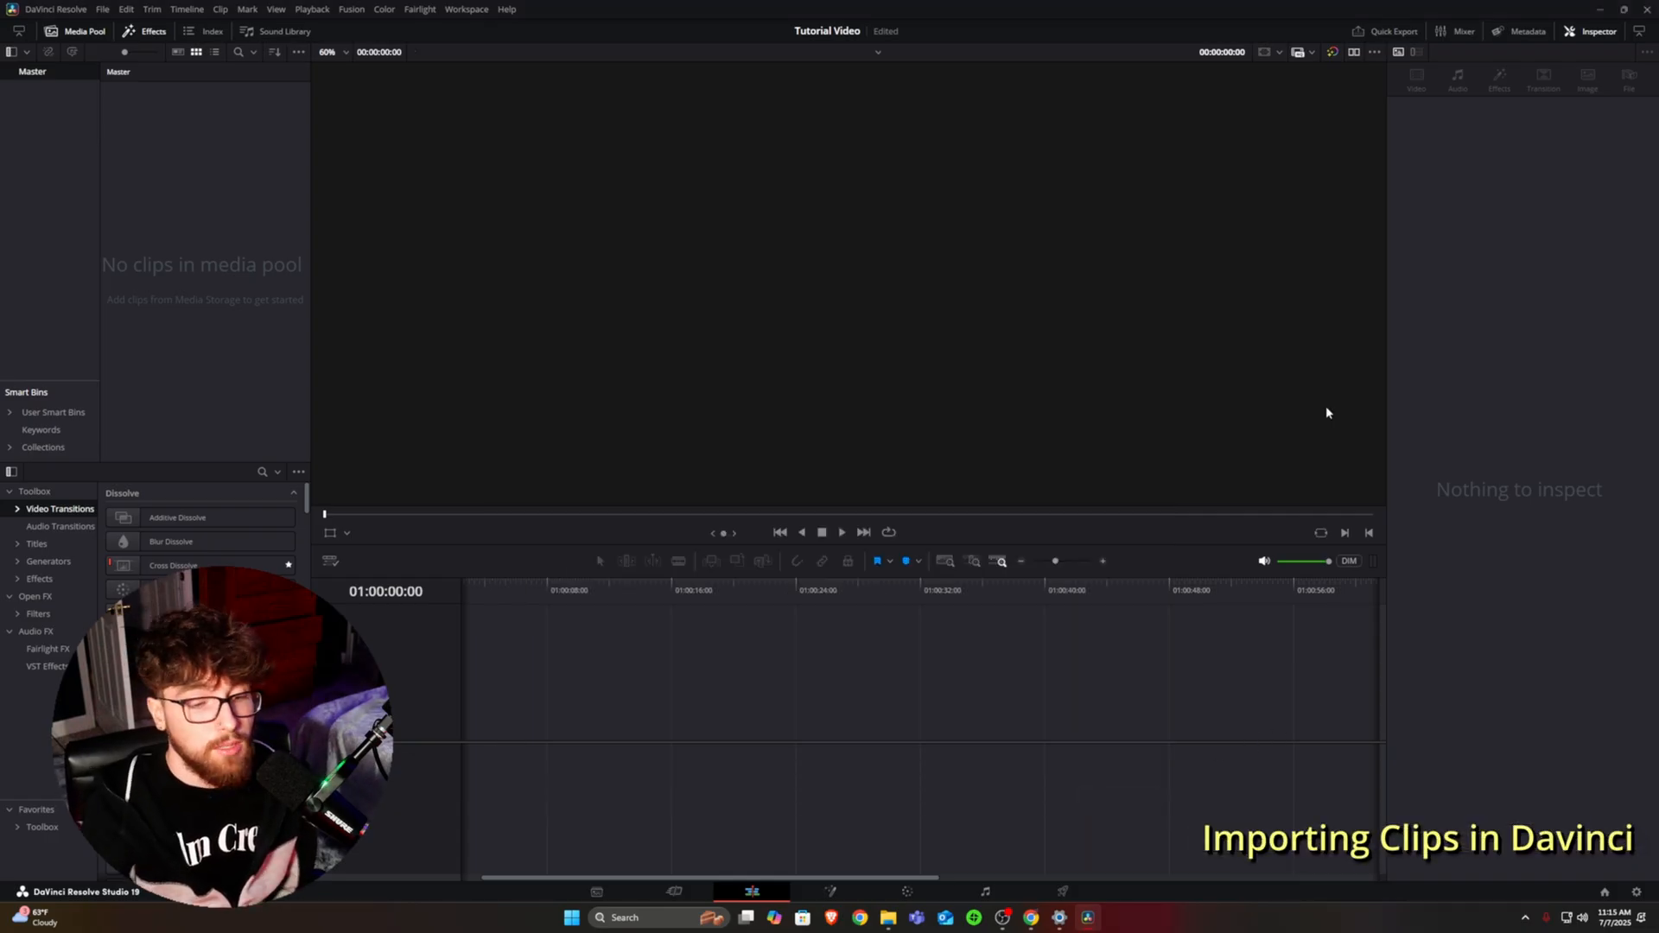
Import the video clips from the Clips folder of Tutorial Video Media into the Edit page's media pool
{"action": "key", "text": "shift+2"}
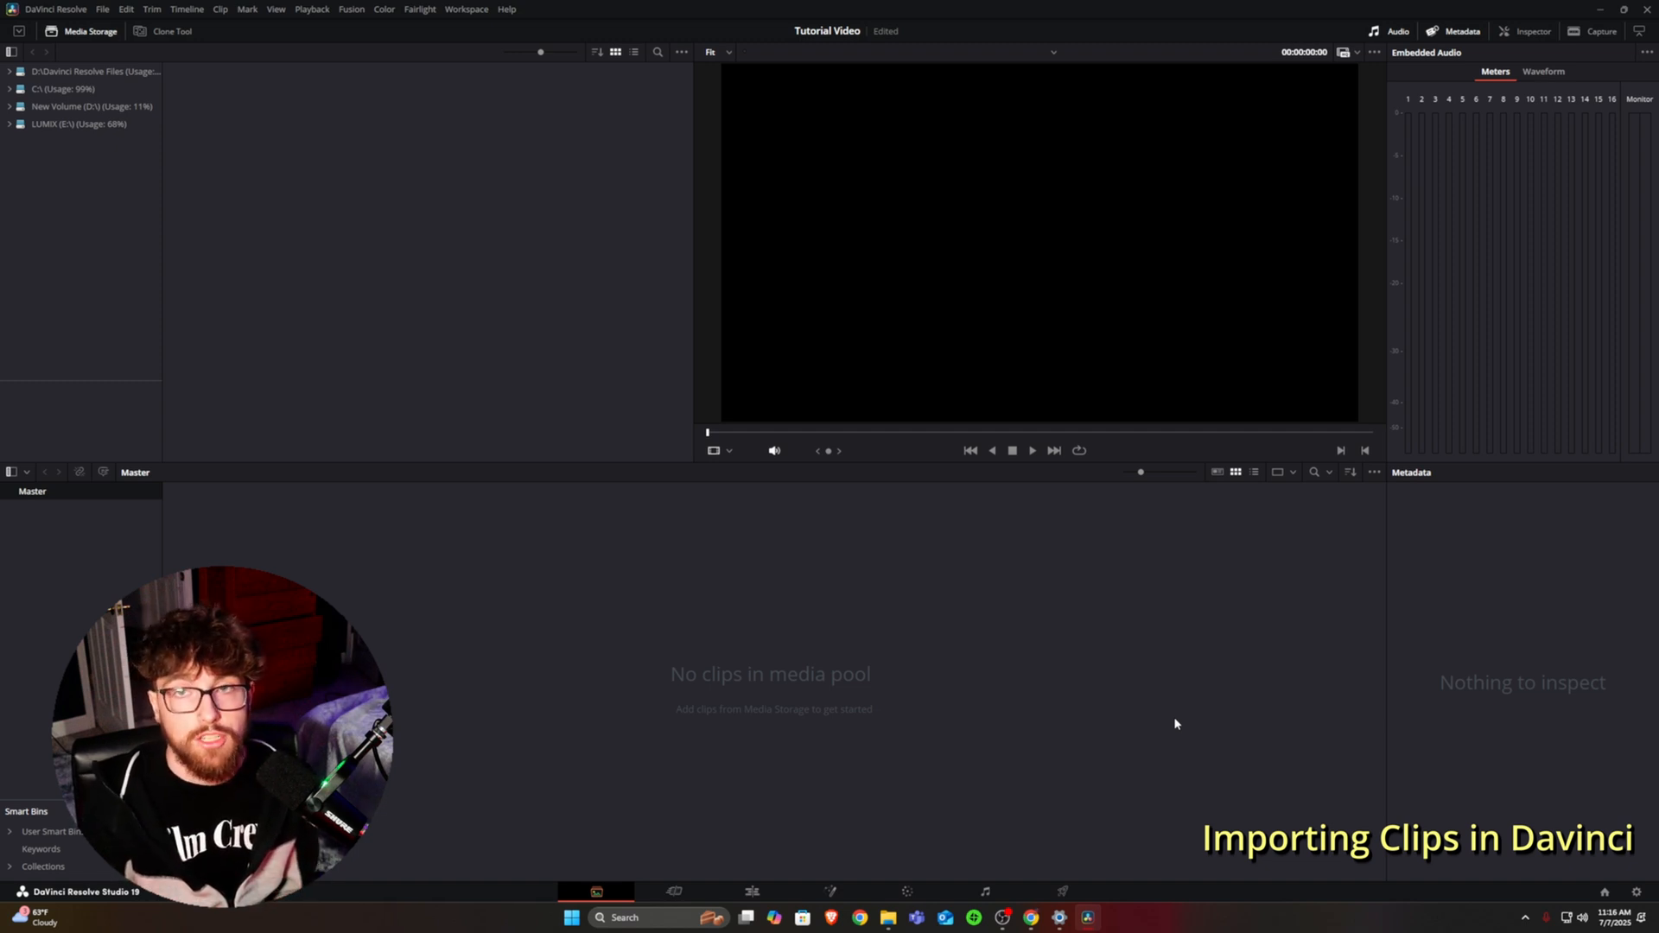
{"action": "left_click", "coordinate": [721, 884]}
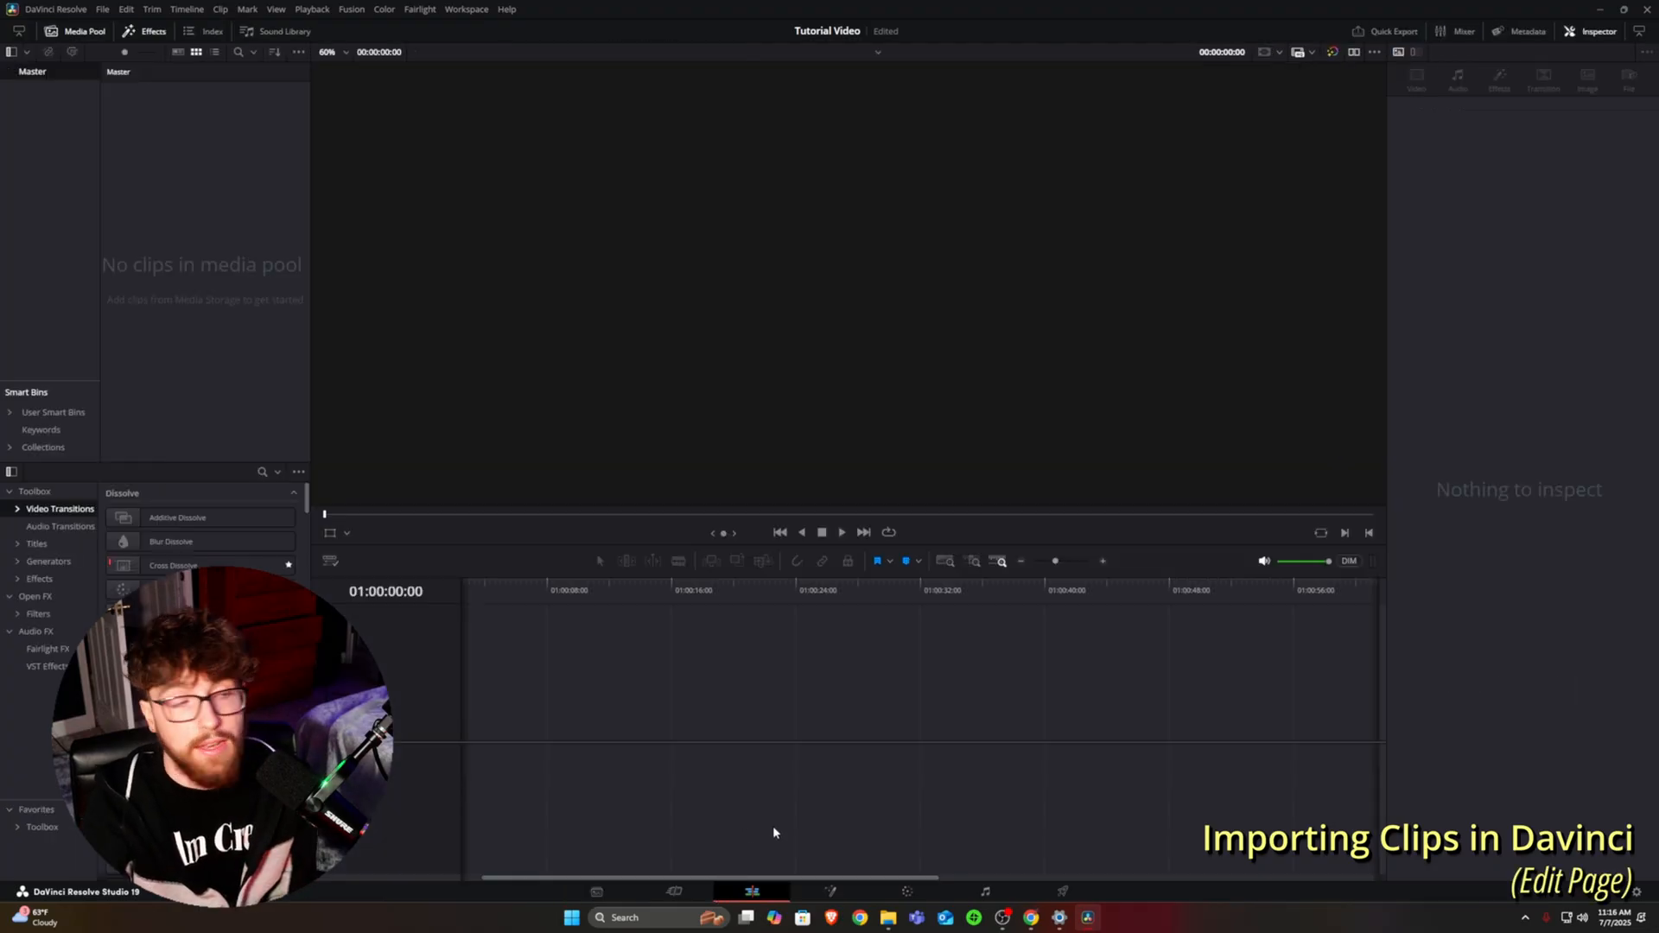
{"action": "left_click", "coordinate": [889, 917]}
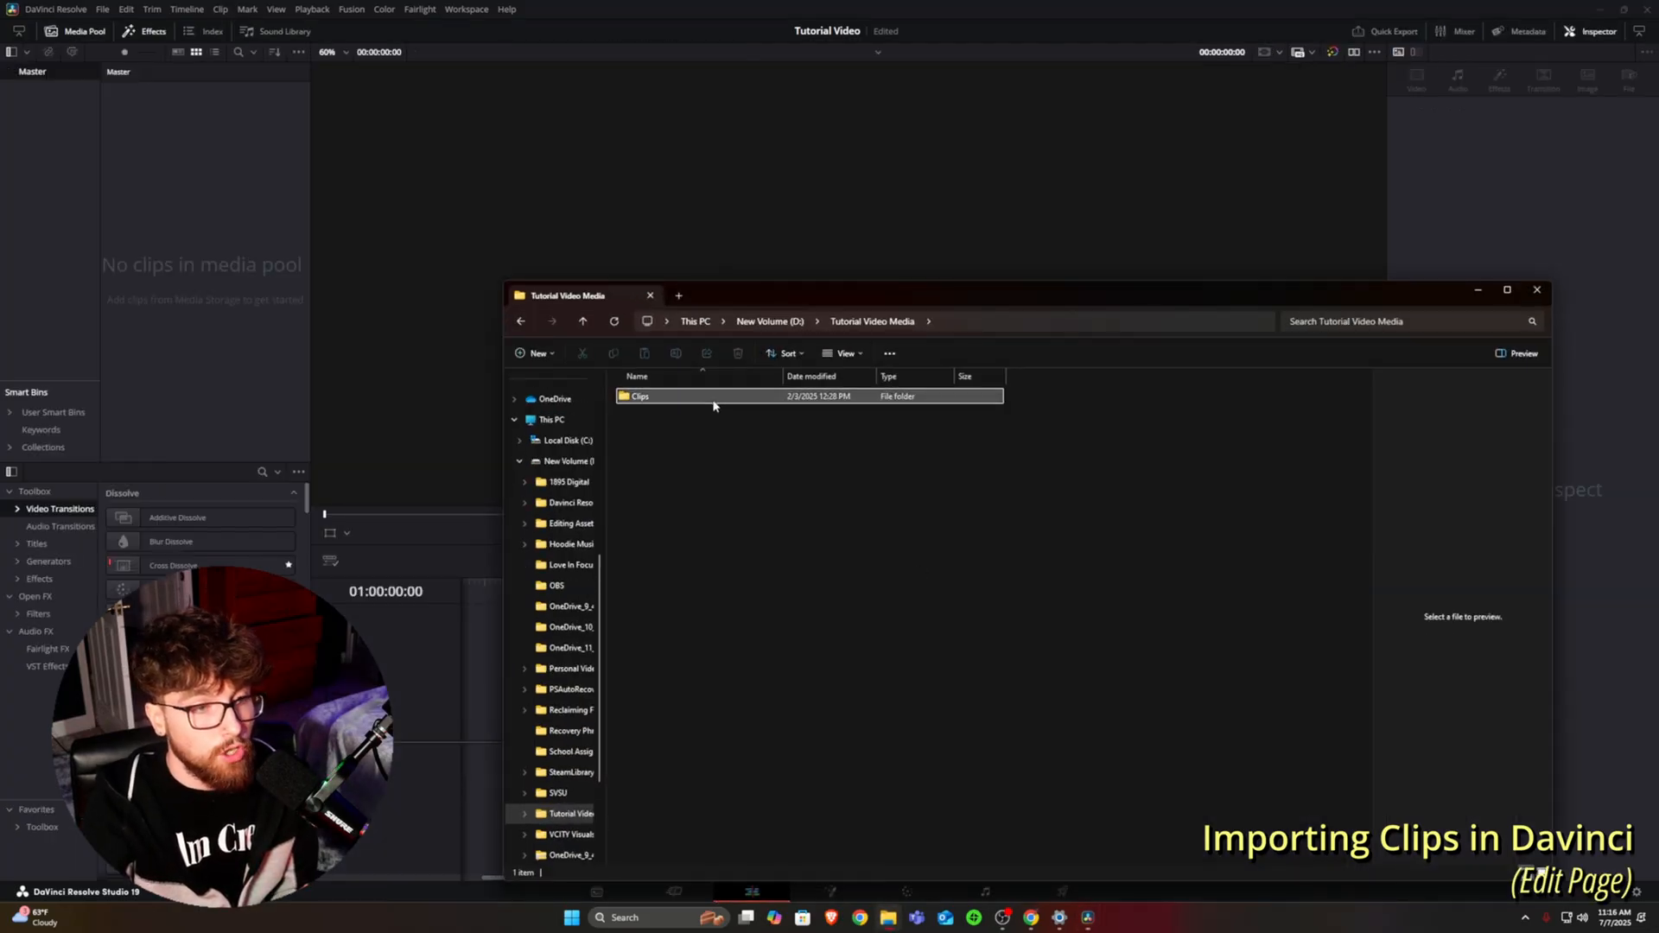
{"action": "double_click", "coordinate": [712, 398]}
{"action": "left_click_drag", "start_coordinate": [1344, 479], "coordinate": [205, 232]}
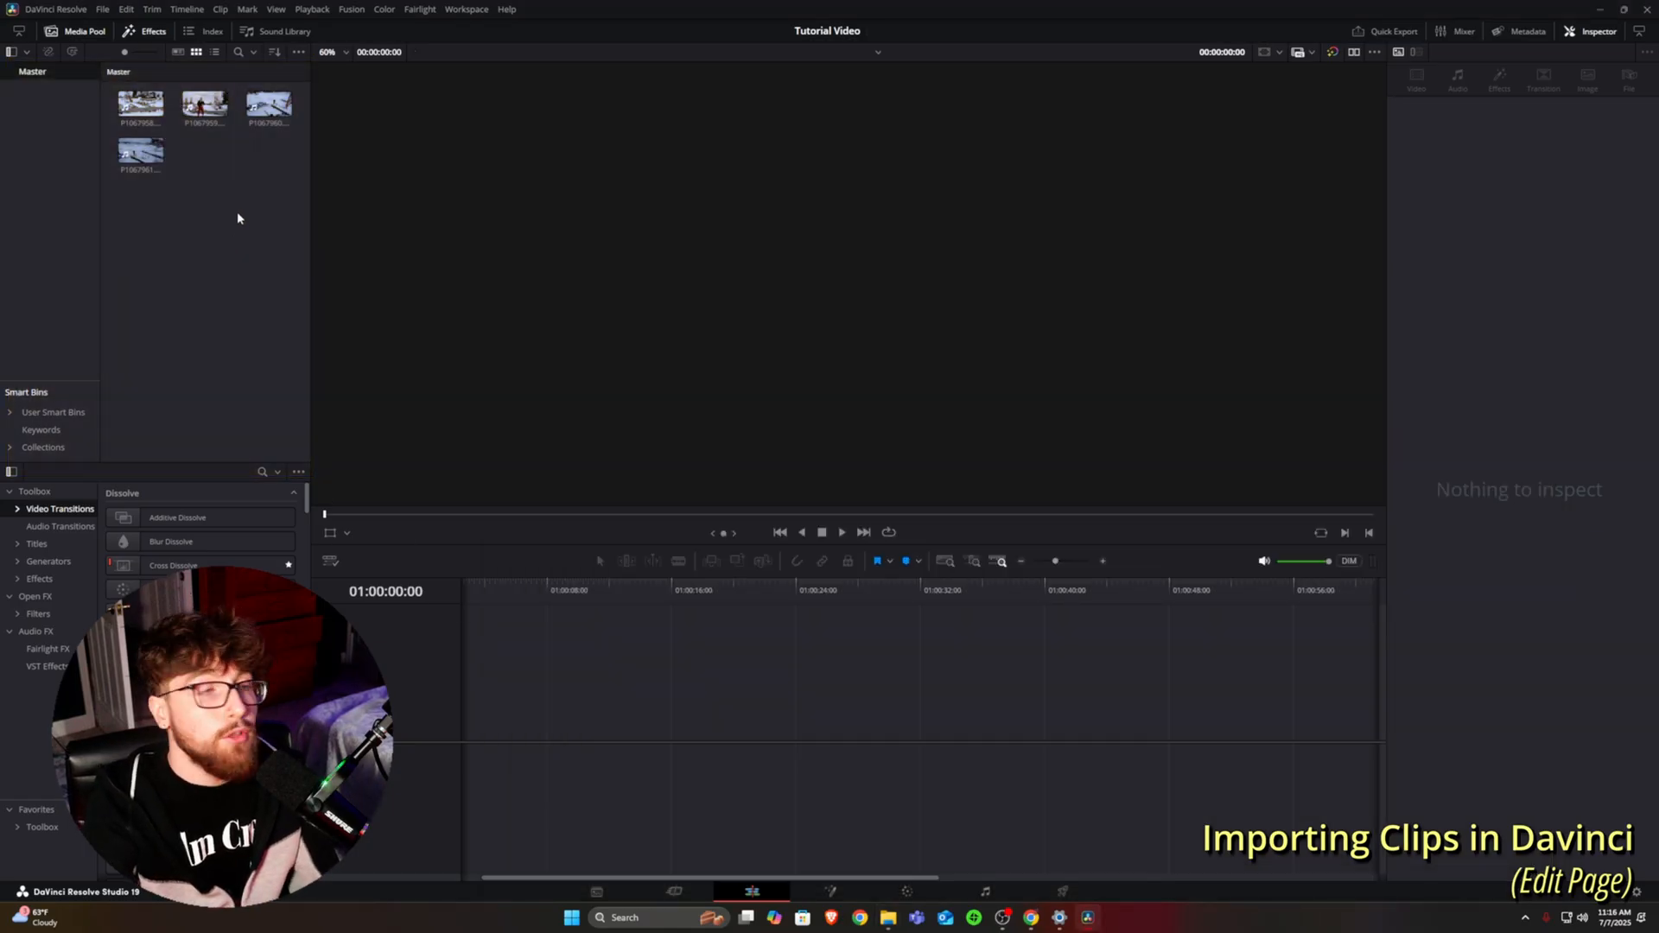
Preview the clip P1067958.MP4 by scrubbing through it and place it at the start of a new timeline
{"action": "left_click", "coordinate": [144, 103]}
{"action": "double_click", "coordinate": [140, 103]}
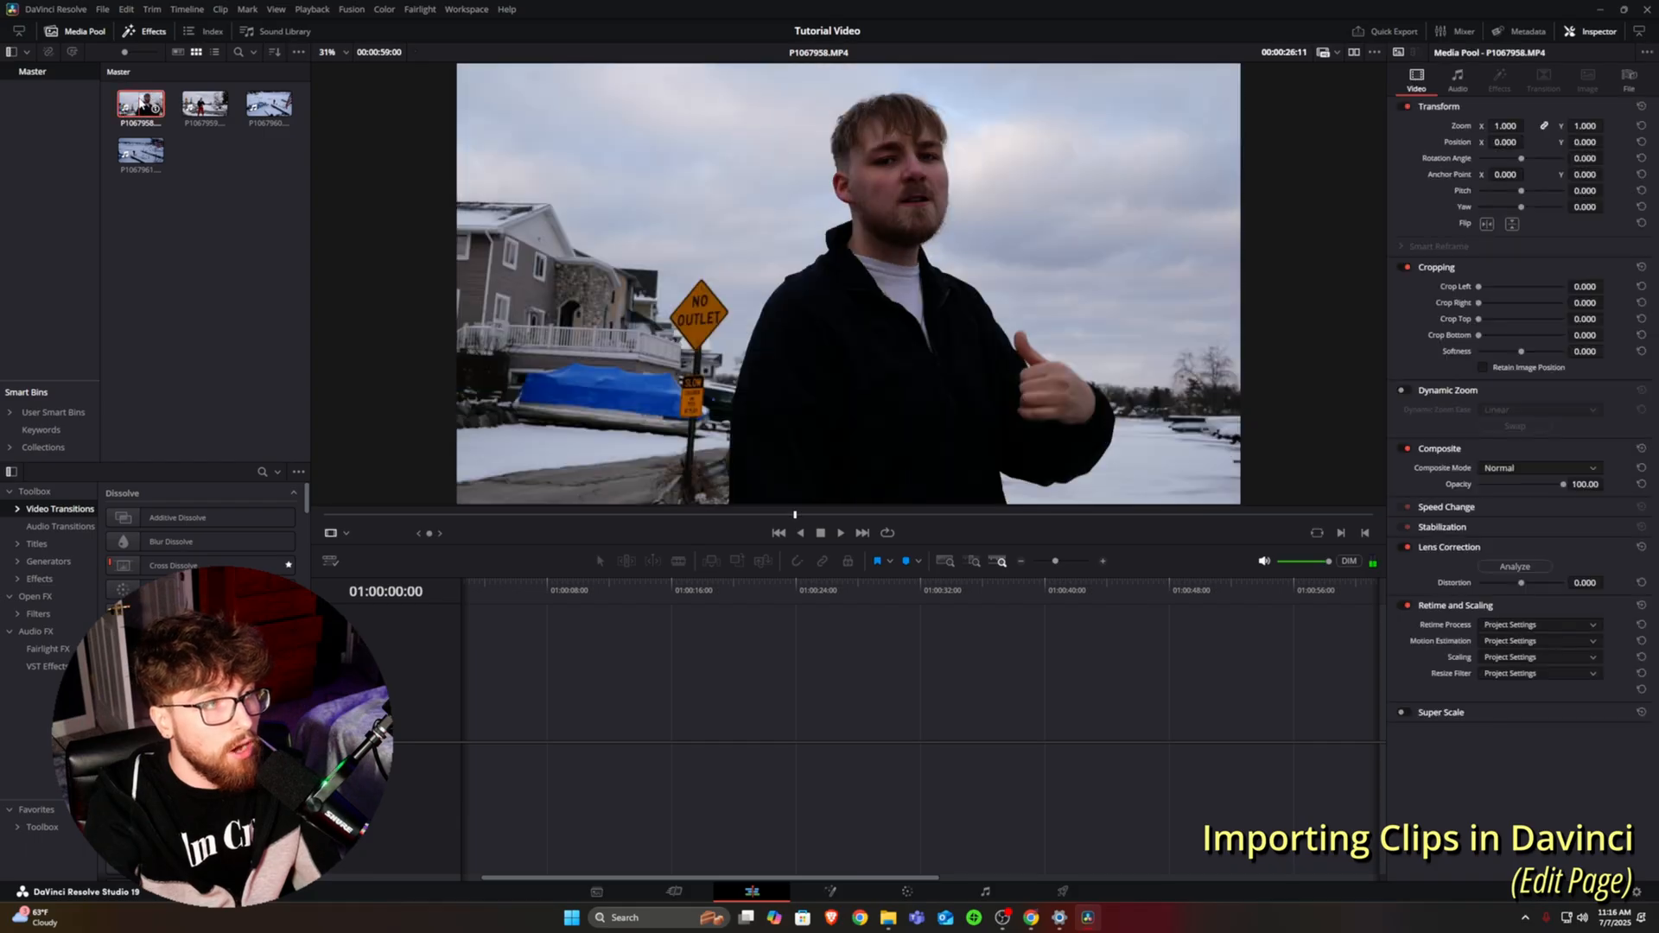
{"action": "left_click", "coordinate": [702, 516]}
{"action": "left_click_drag", "start_coordinate": [701, 516], "coordinate": [888, 516]}
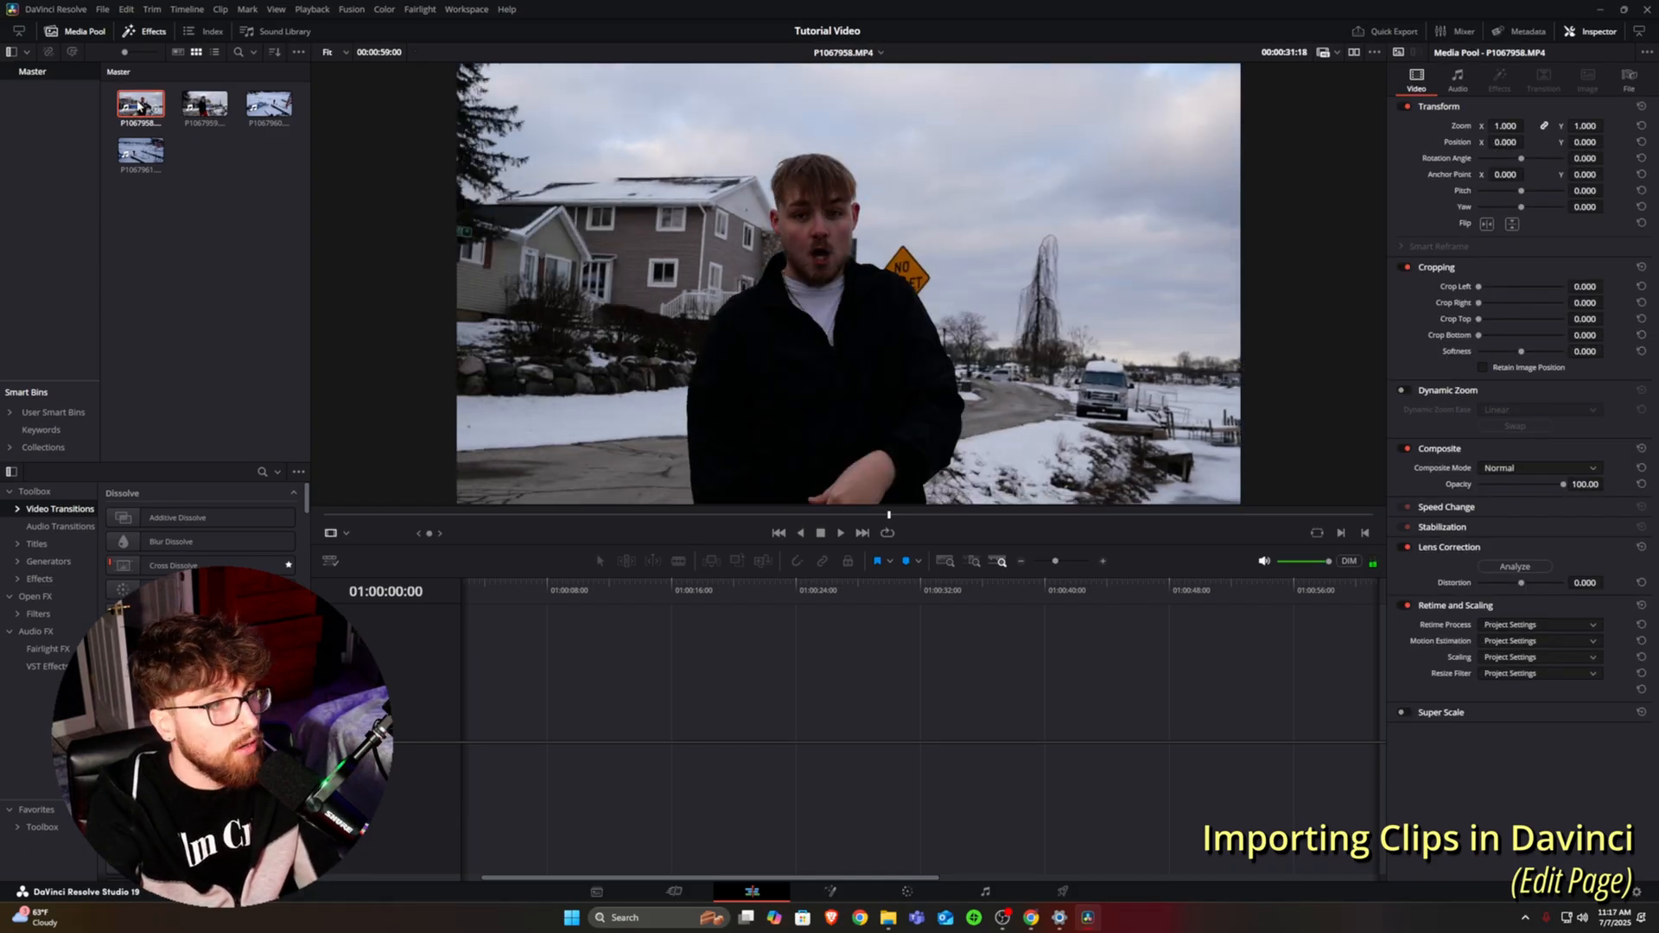
{"action": "double_click", "coordinate": [136, 102]}
{"action": "left_click_drag", "start_coordinate": [135, 102], "coordinate": [491, 728]}
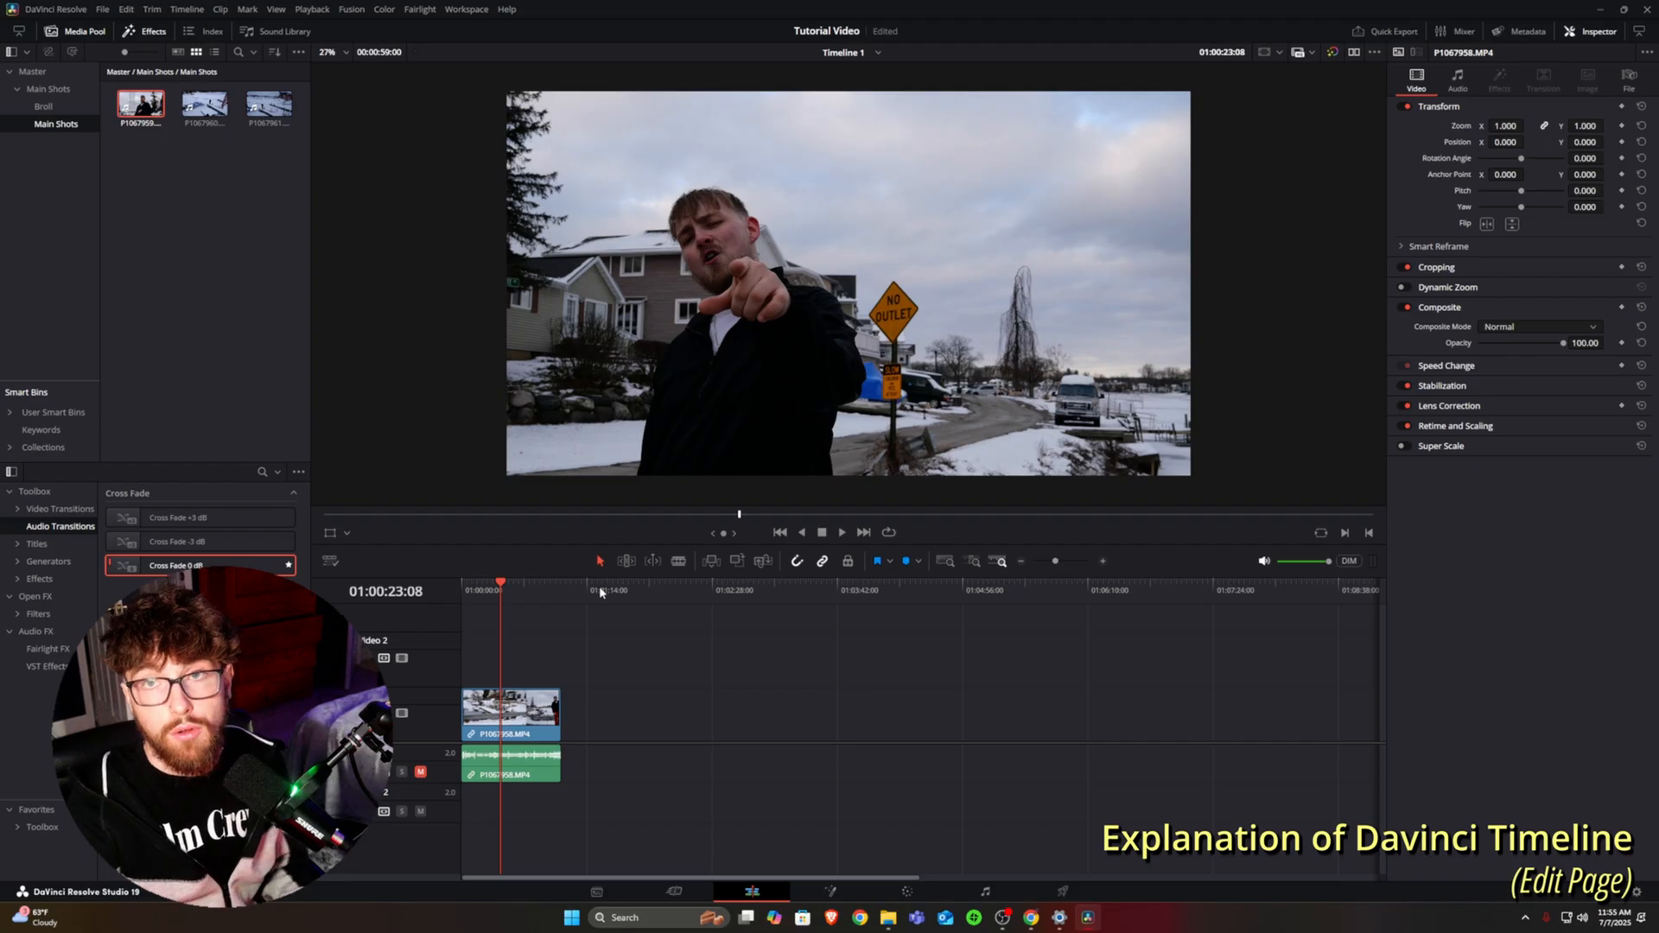
Blade the timeline clip at about 17 and 39 seconds and shift the last segment slightly later to leave a small gap
{"action": "left_click", "coordinate": [532, 591]}
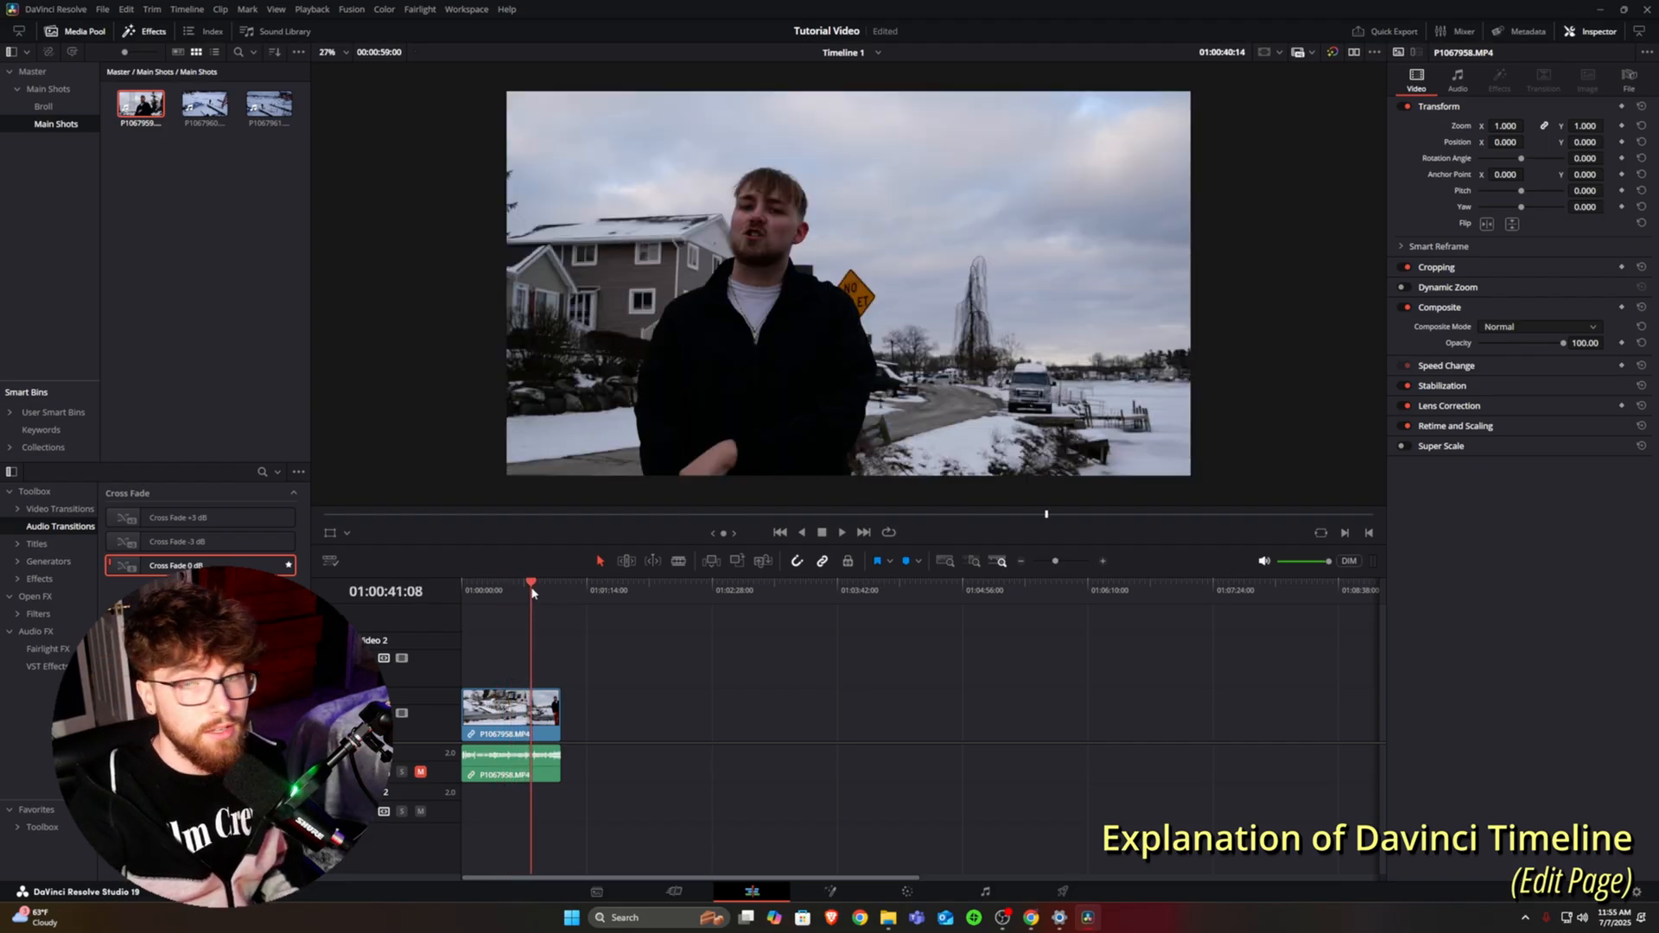
{"action": "left_click_drag", "start_coordinate": [531, 591], "coordinate": [520, 591]}
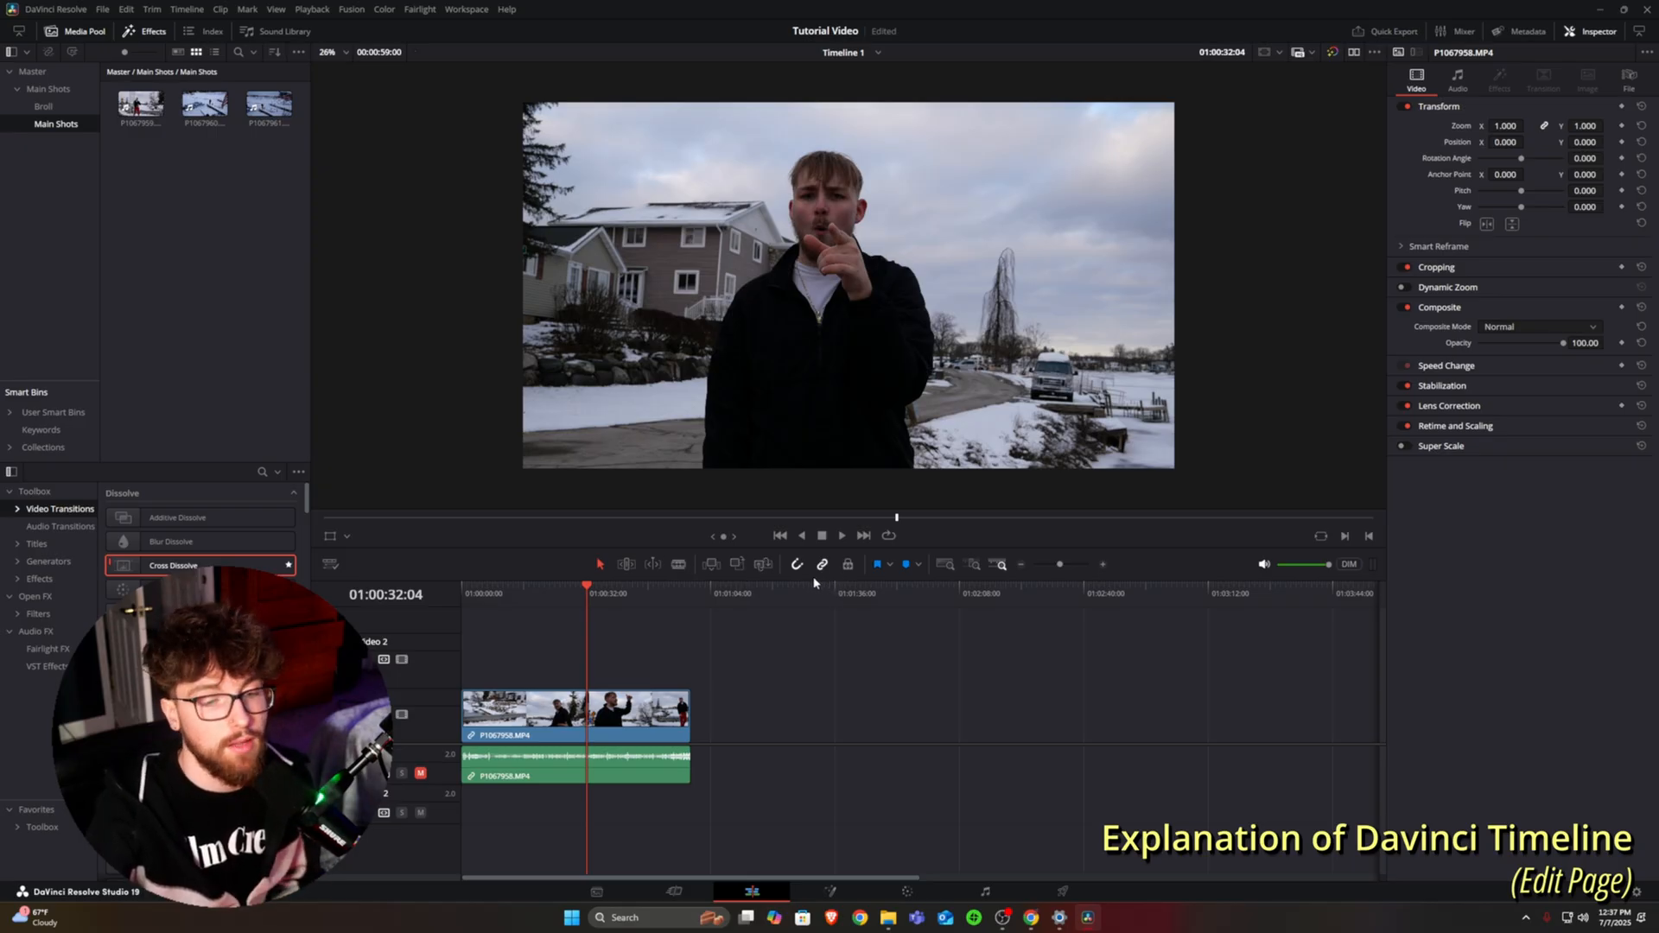
{"action": "left_click", "coordinate": [678, 565]}
{"action": "left_click", "coordinate": [529, 717]}
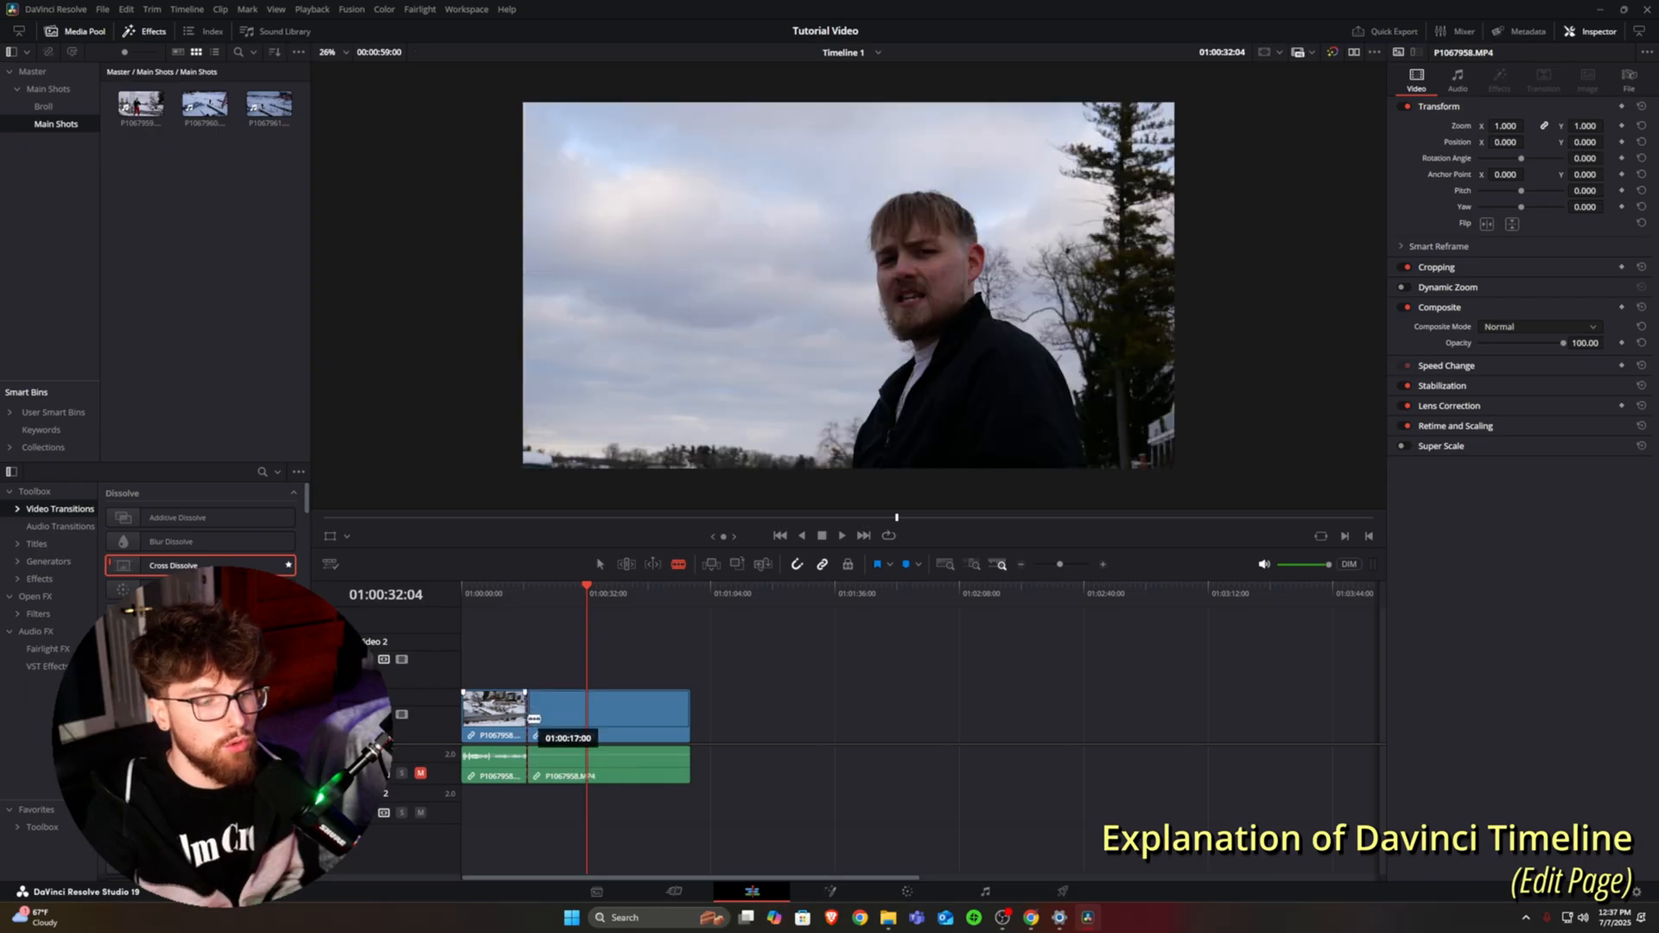
{"action": "left_click", "coordinate": [614, 717]}
{"action": "key", "text": "a"}
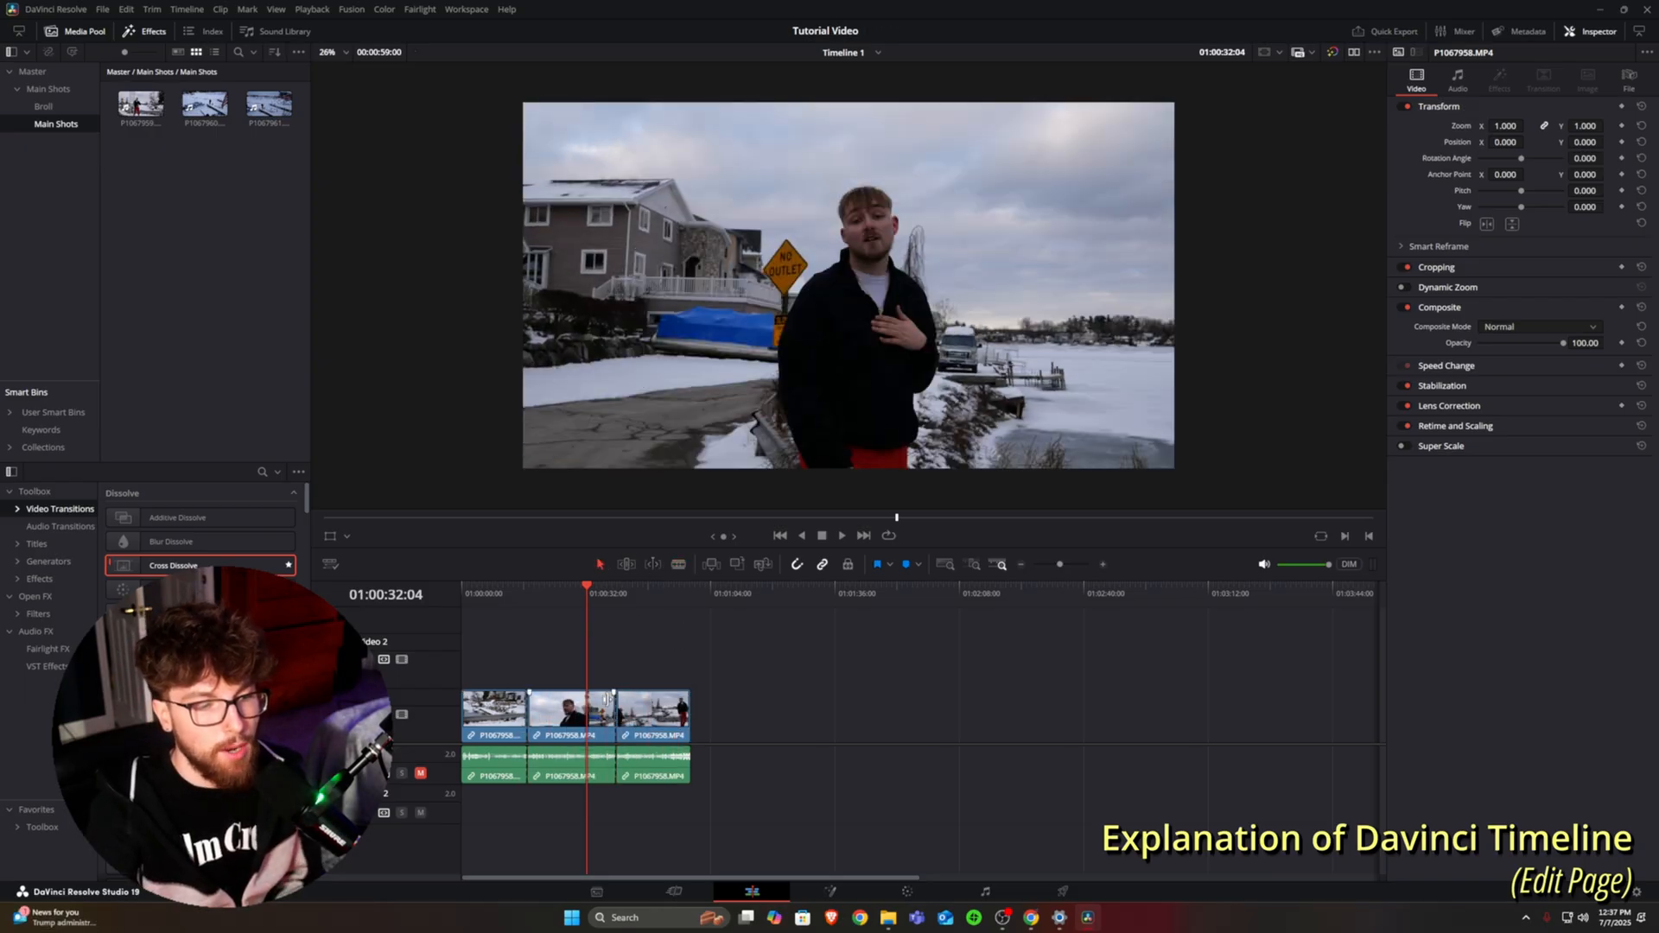
{"action": "mouse_move", "coordinate": [657, 708]}
{"action": "left_mouse_down"}
{"action": "mouse_move", "coordinate": [683, 709]}
{"action": "mouse_move", "coordinate": [664, 708]}
{"action": "left_mouse_up"}
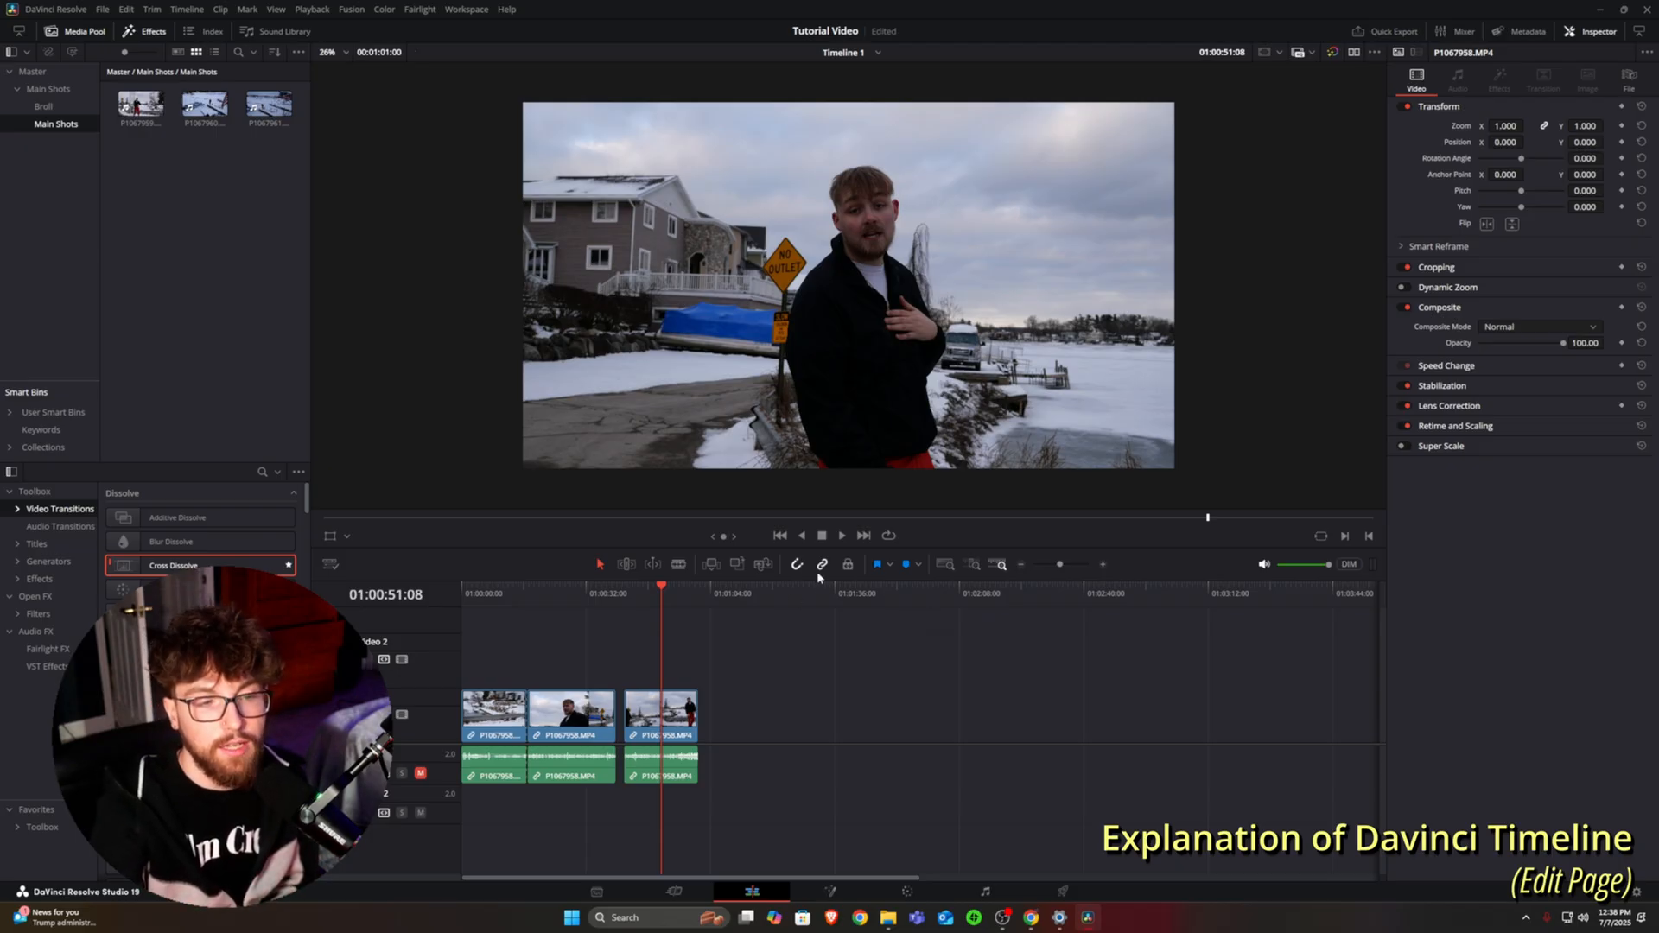
Try moving only the last segment's video about 32 seconds later, apart from its audio, and undo the move
{"action": "left_click", "coordinate": [657, 723]}
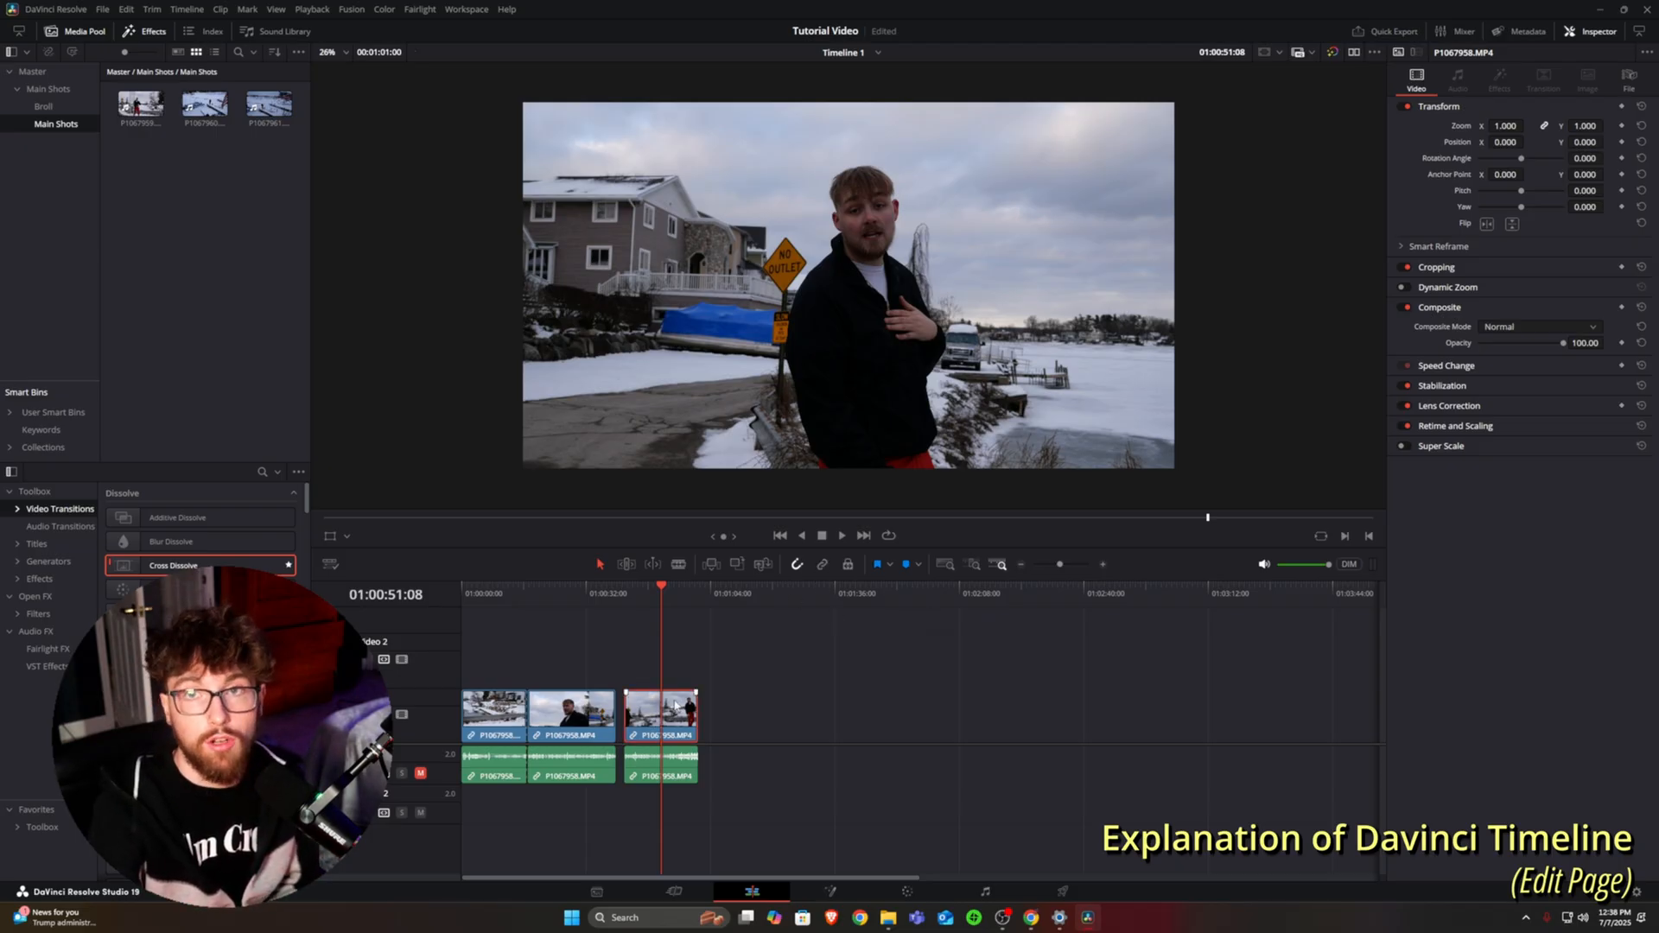
{"action": "left_click_drag", "start_coordinate": [671, 720], "coordinate": [787, 708]}
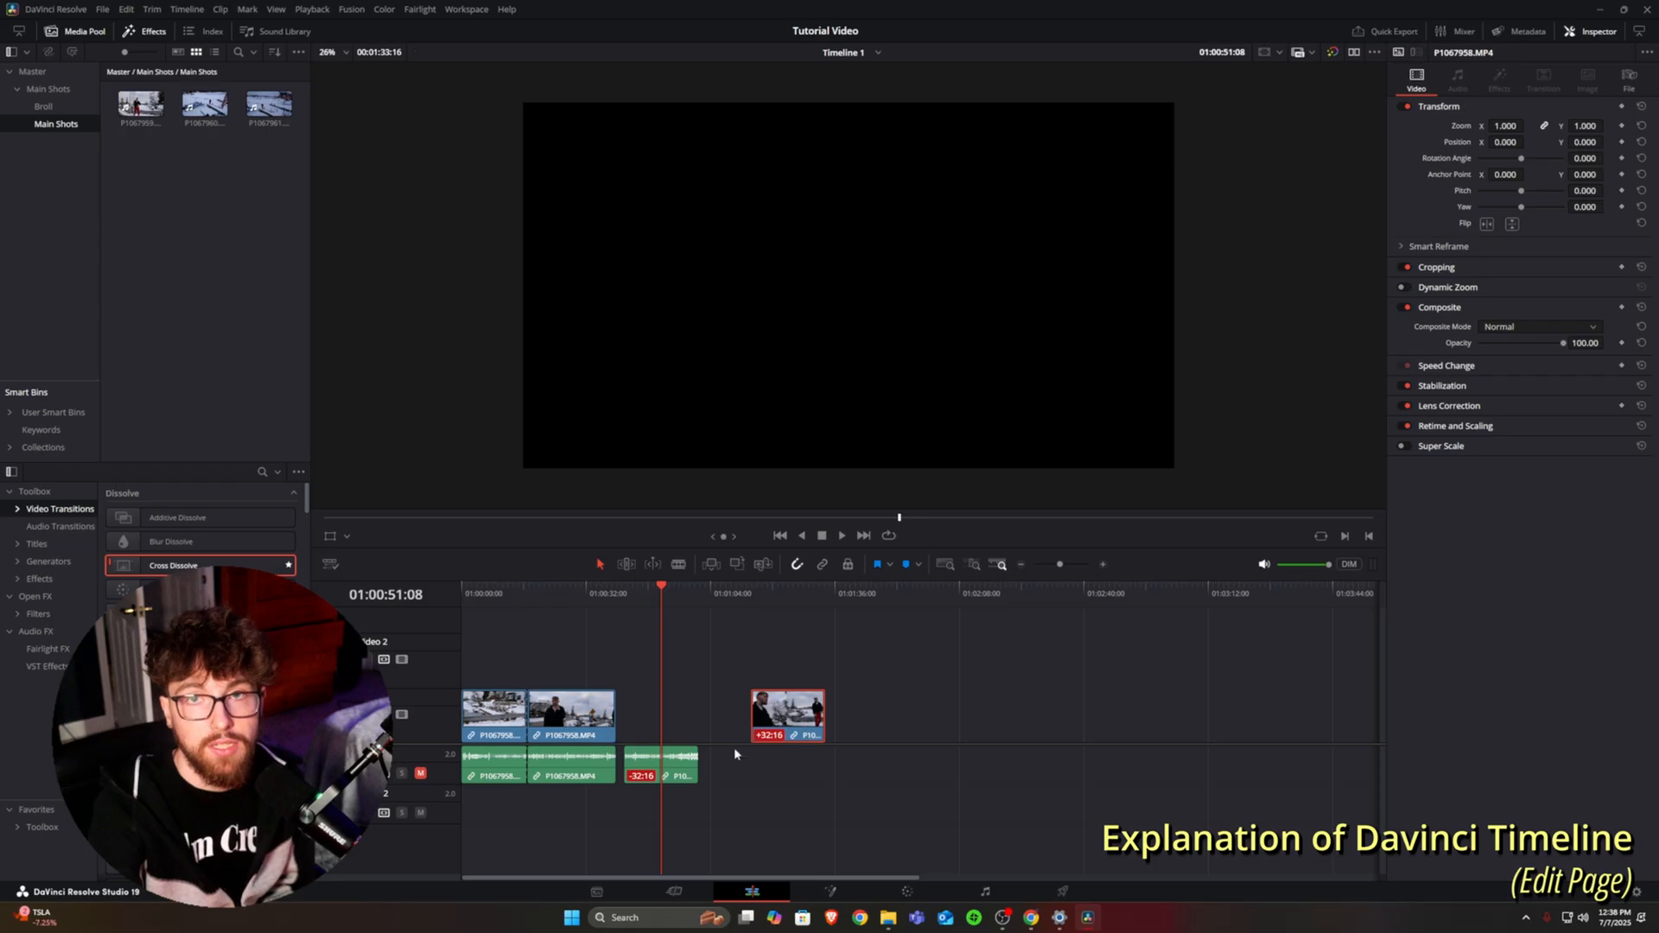
{"action": "key", "text": "ctrl+z"}
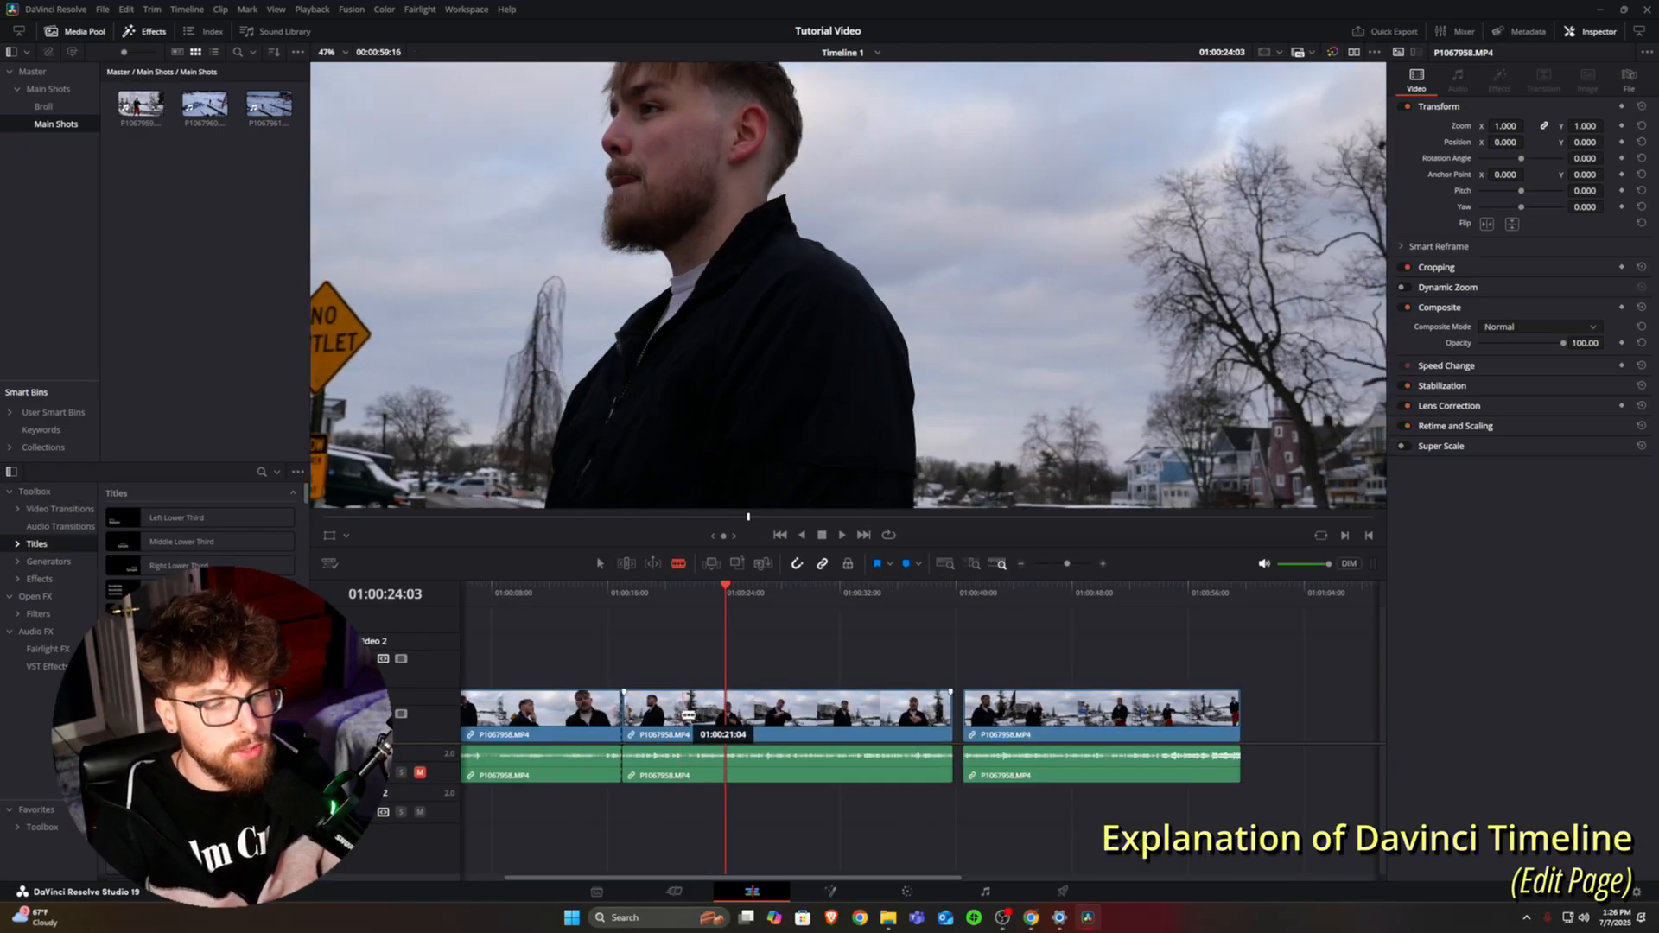
Blade the middle segment at about 21 seconds, and with linked selection off split only its video near 30 seconds and only its audio near 33
{"action": "left_click", "coordinate": [682, 719]}
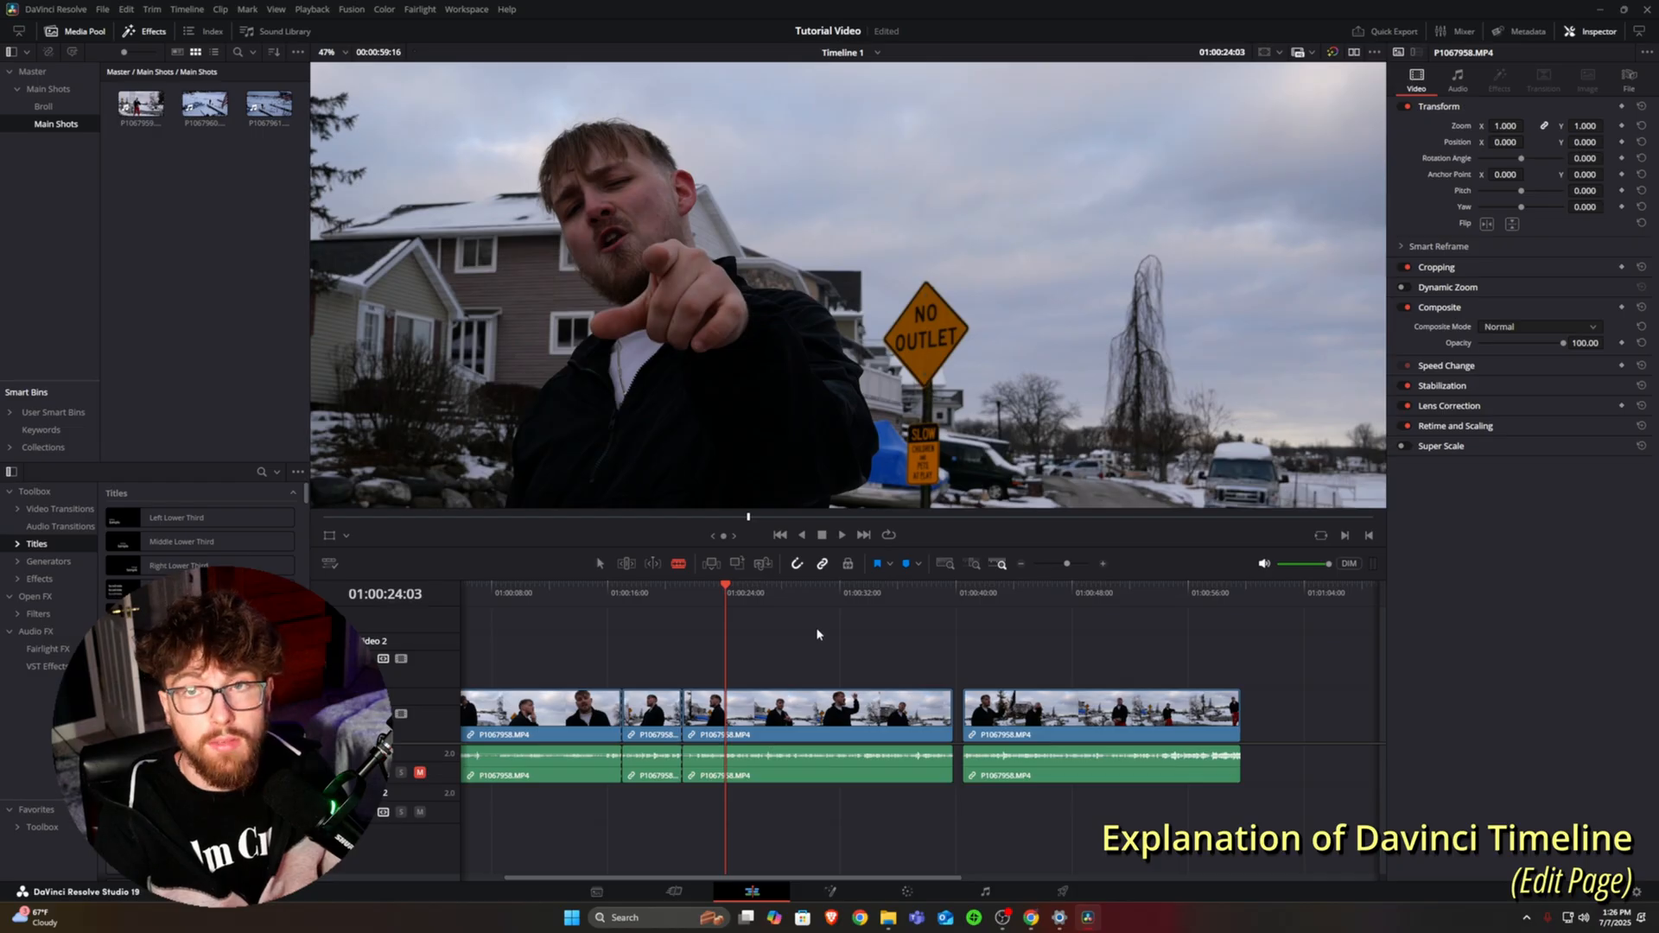
{"action": "left_click", "coordinate": [823, 566]}
{"action": "left_click", "coordinate": [811, 726]}
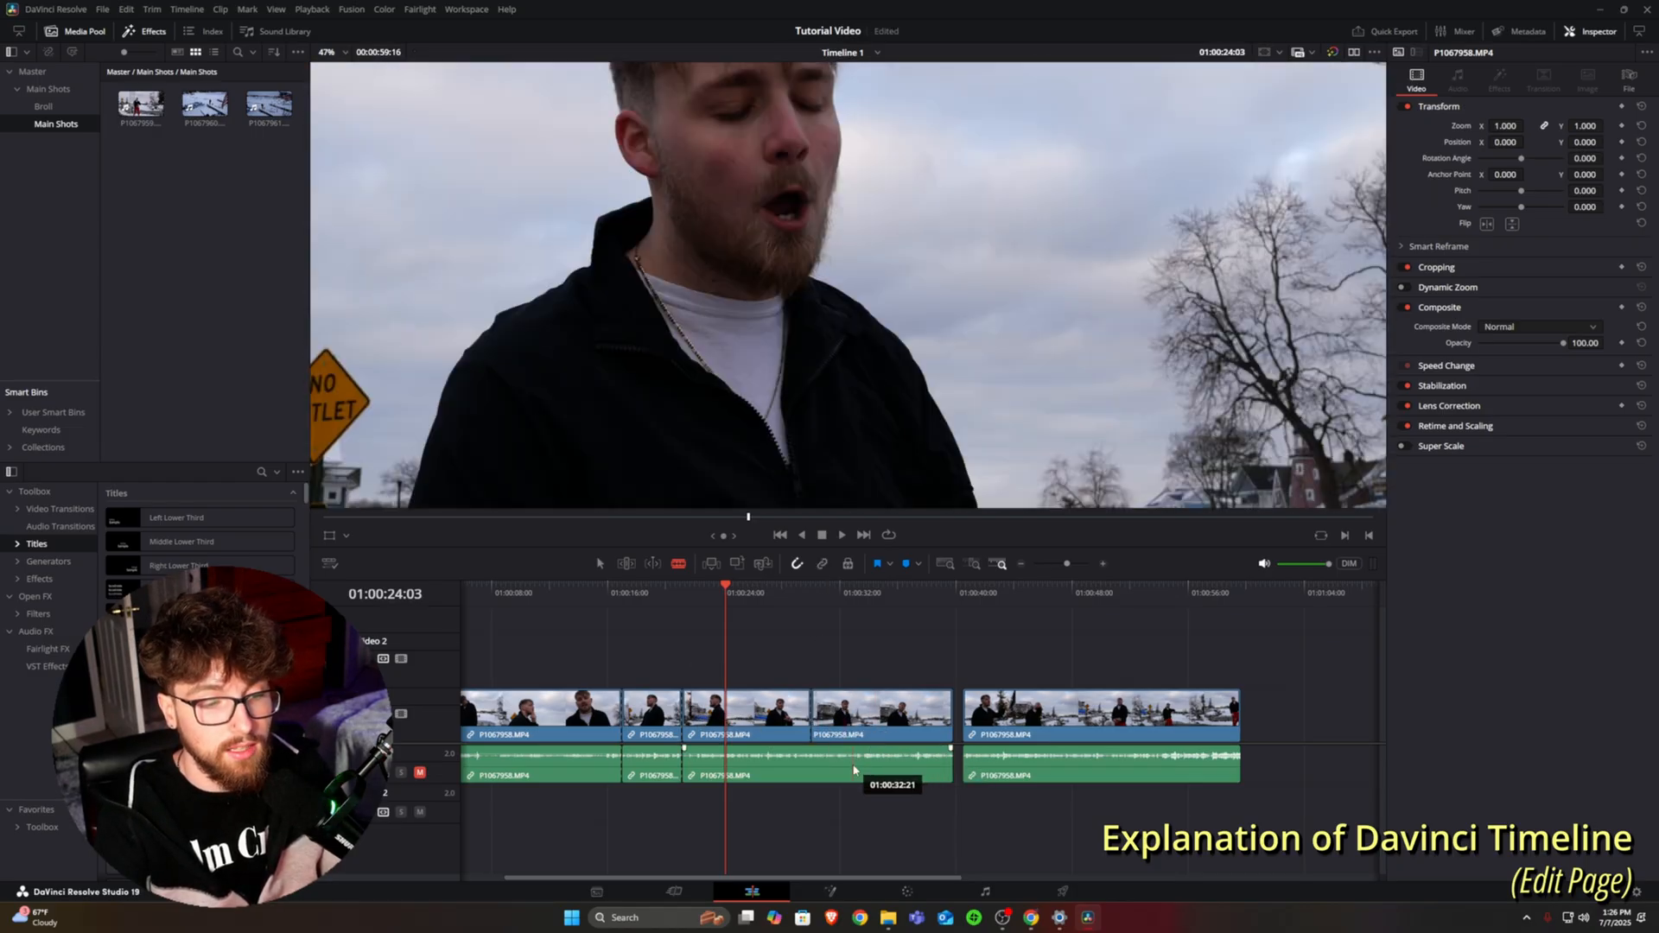
{"action": "left_click", "coordinate": [854, 769]}
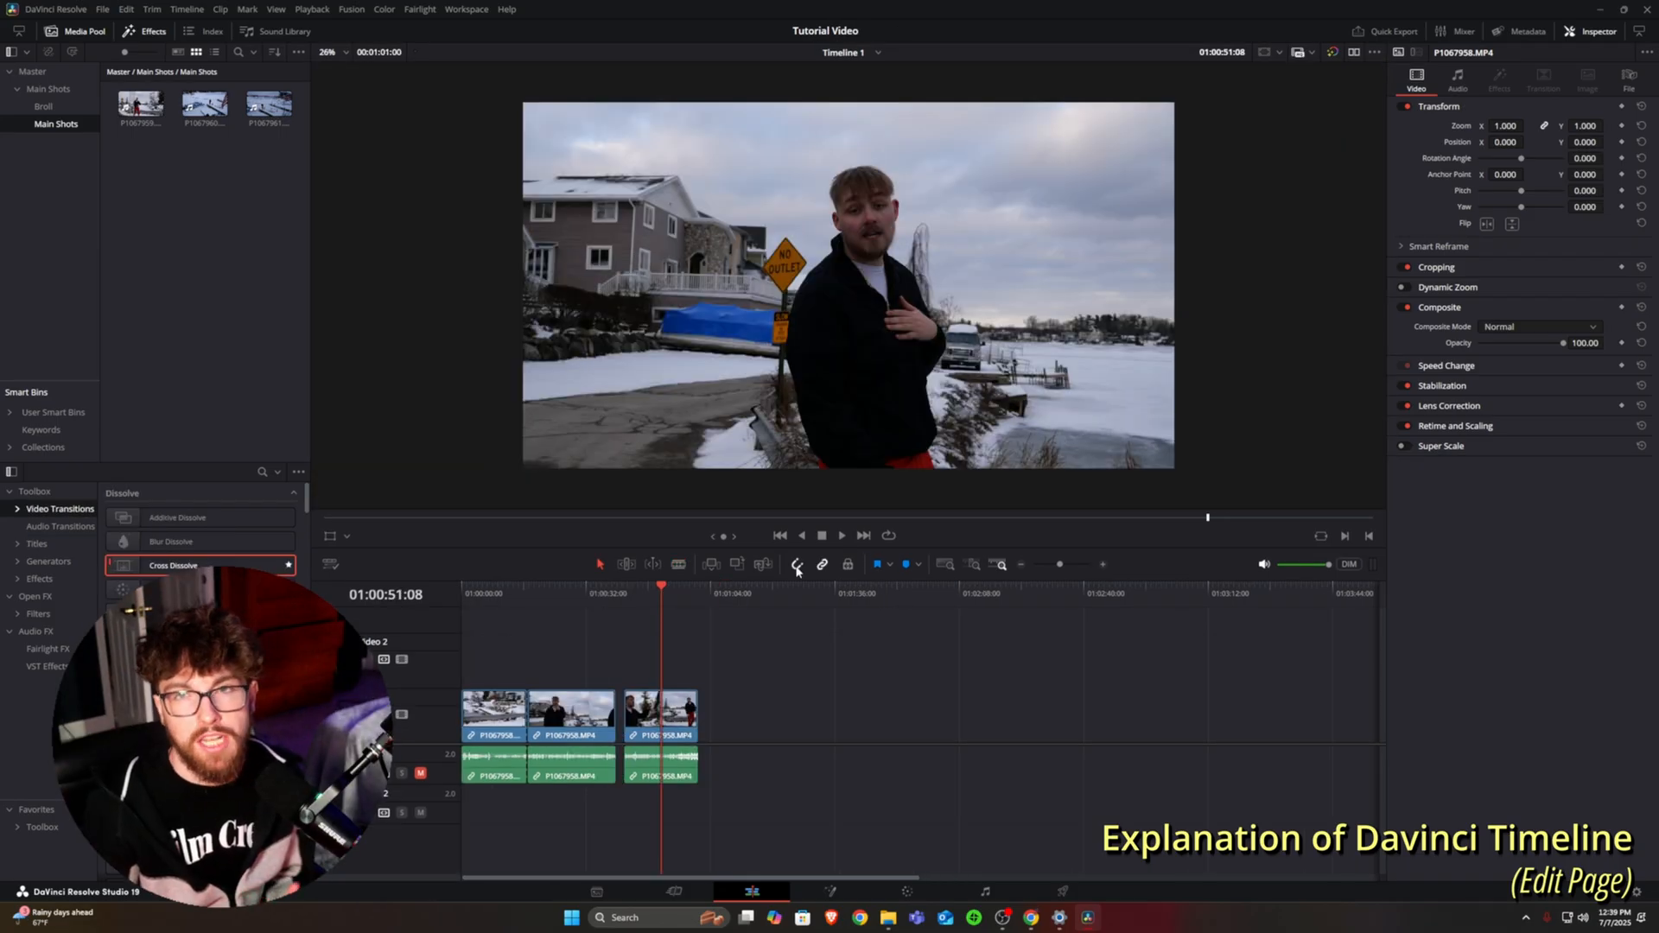
Close the gap by snapping the last segment, with its audio, against the end of the preceding segment
{"action": "left_click", "coordinate": [1066, 566]}
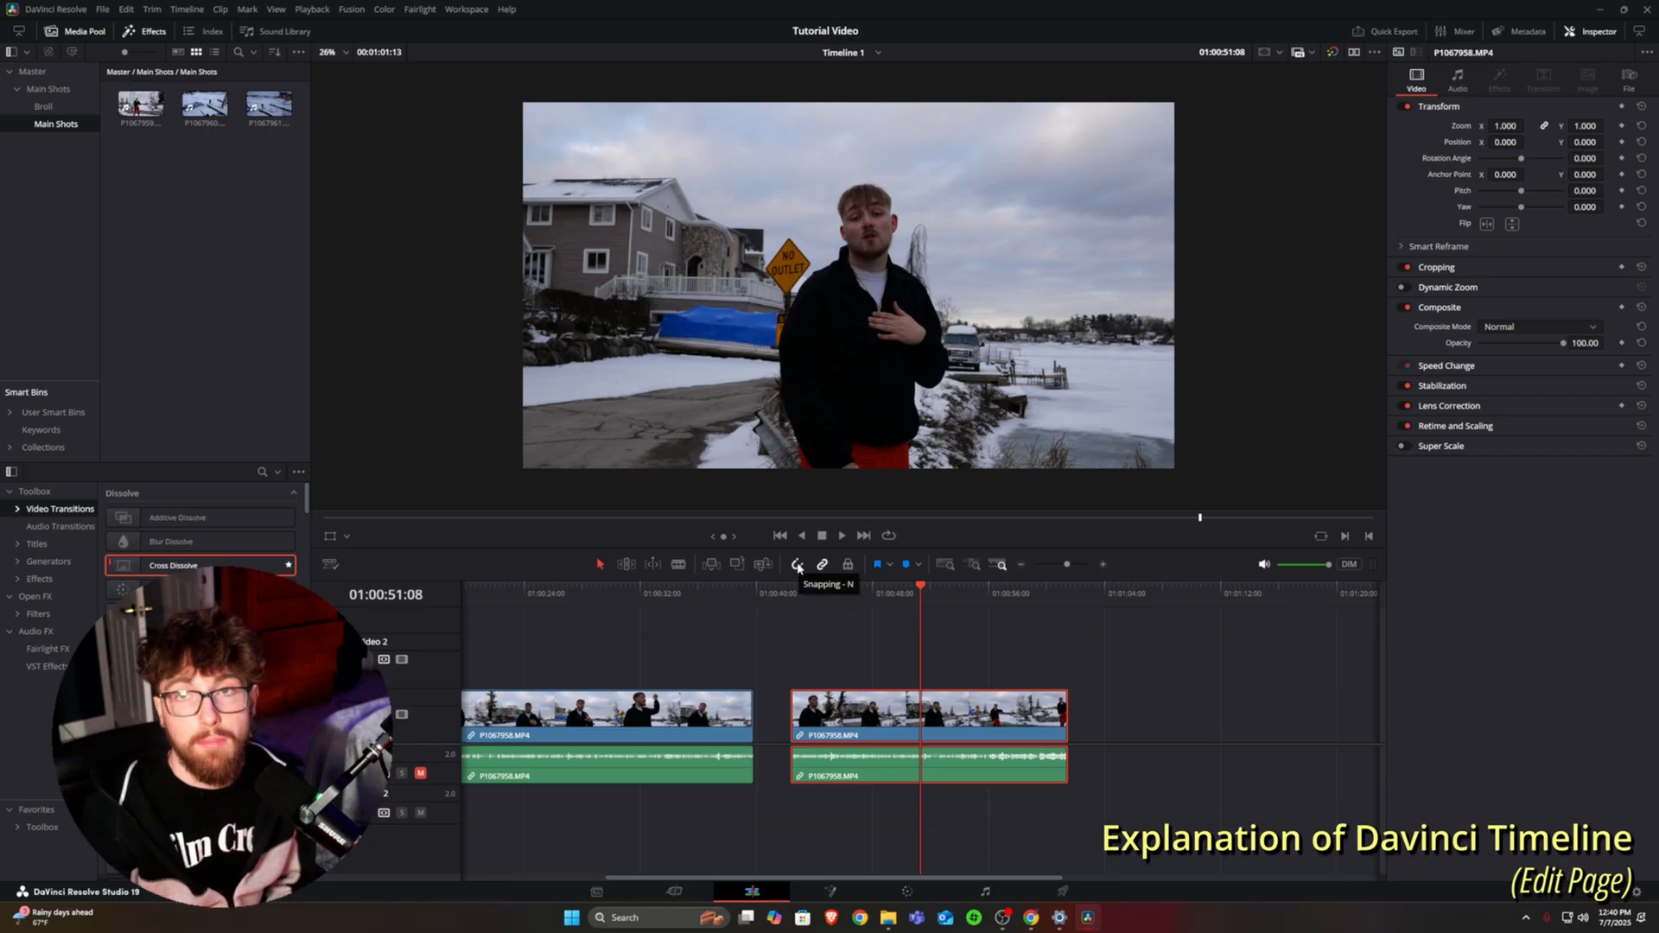
{"action": "left_click_drag", "start_coordinate": [895, 732], "coordinate": [856, 722]}
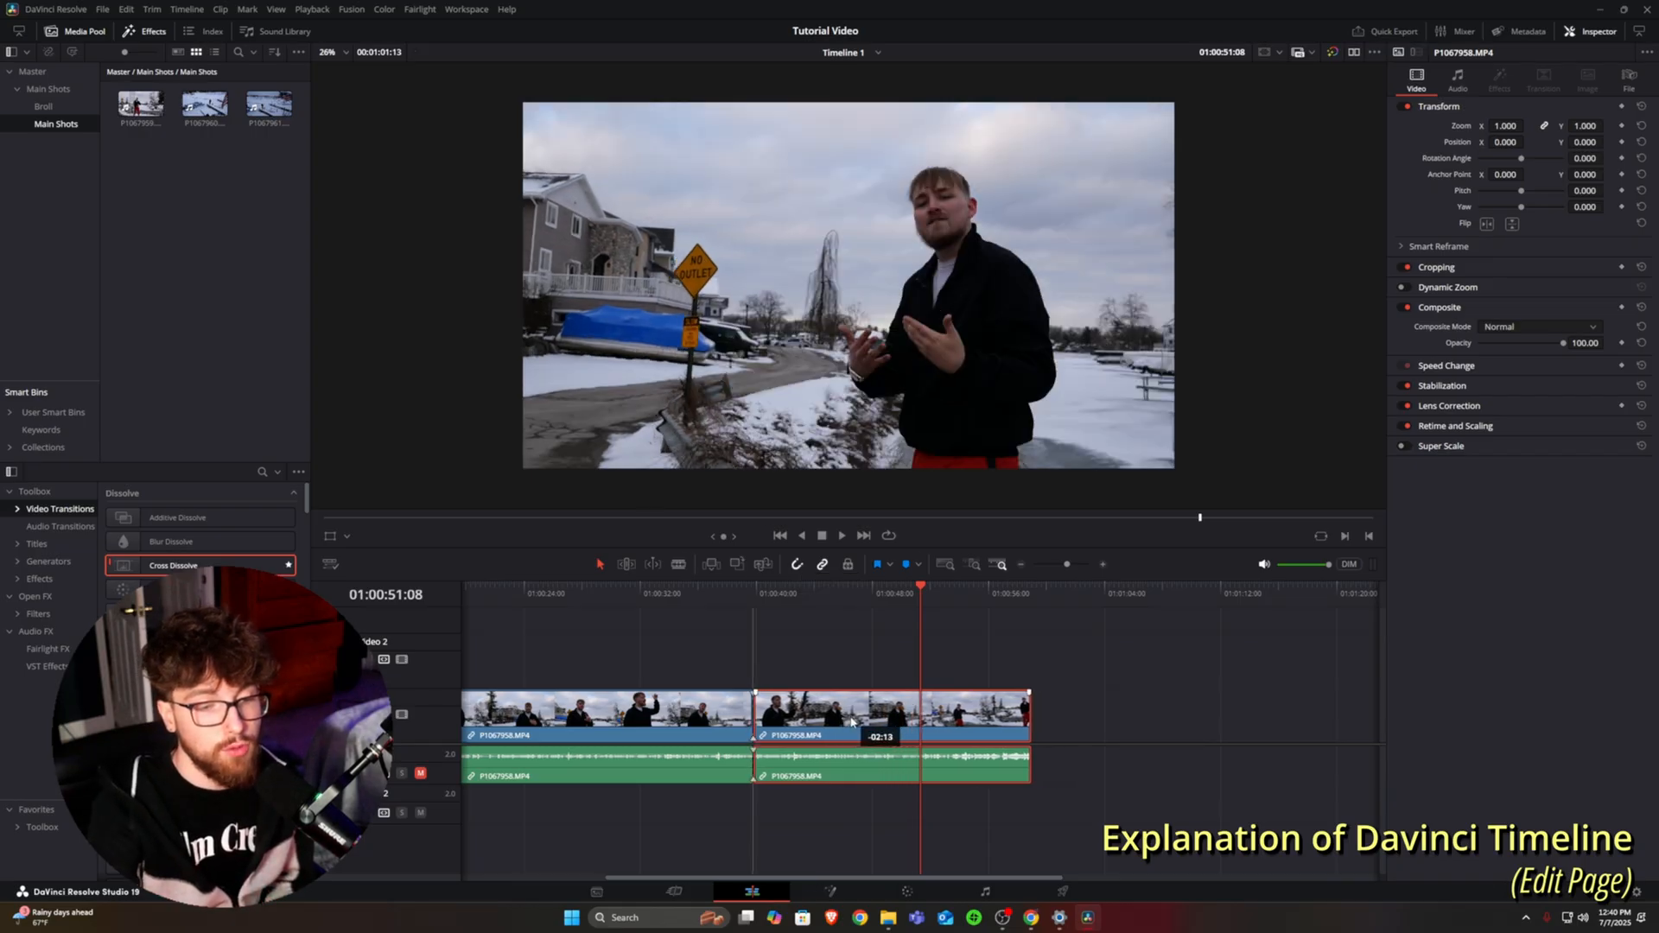
{"action": "left_click_drag", "start_coordinate": [890, 475], "coordinate": [872, 474]}
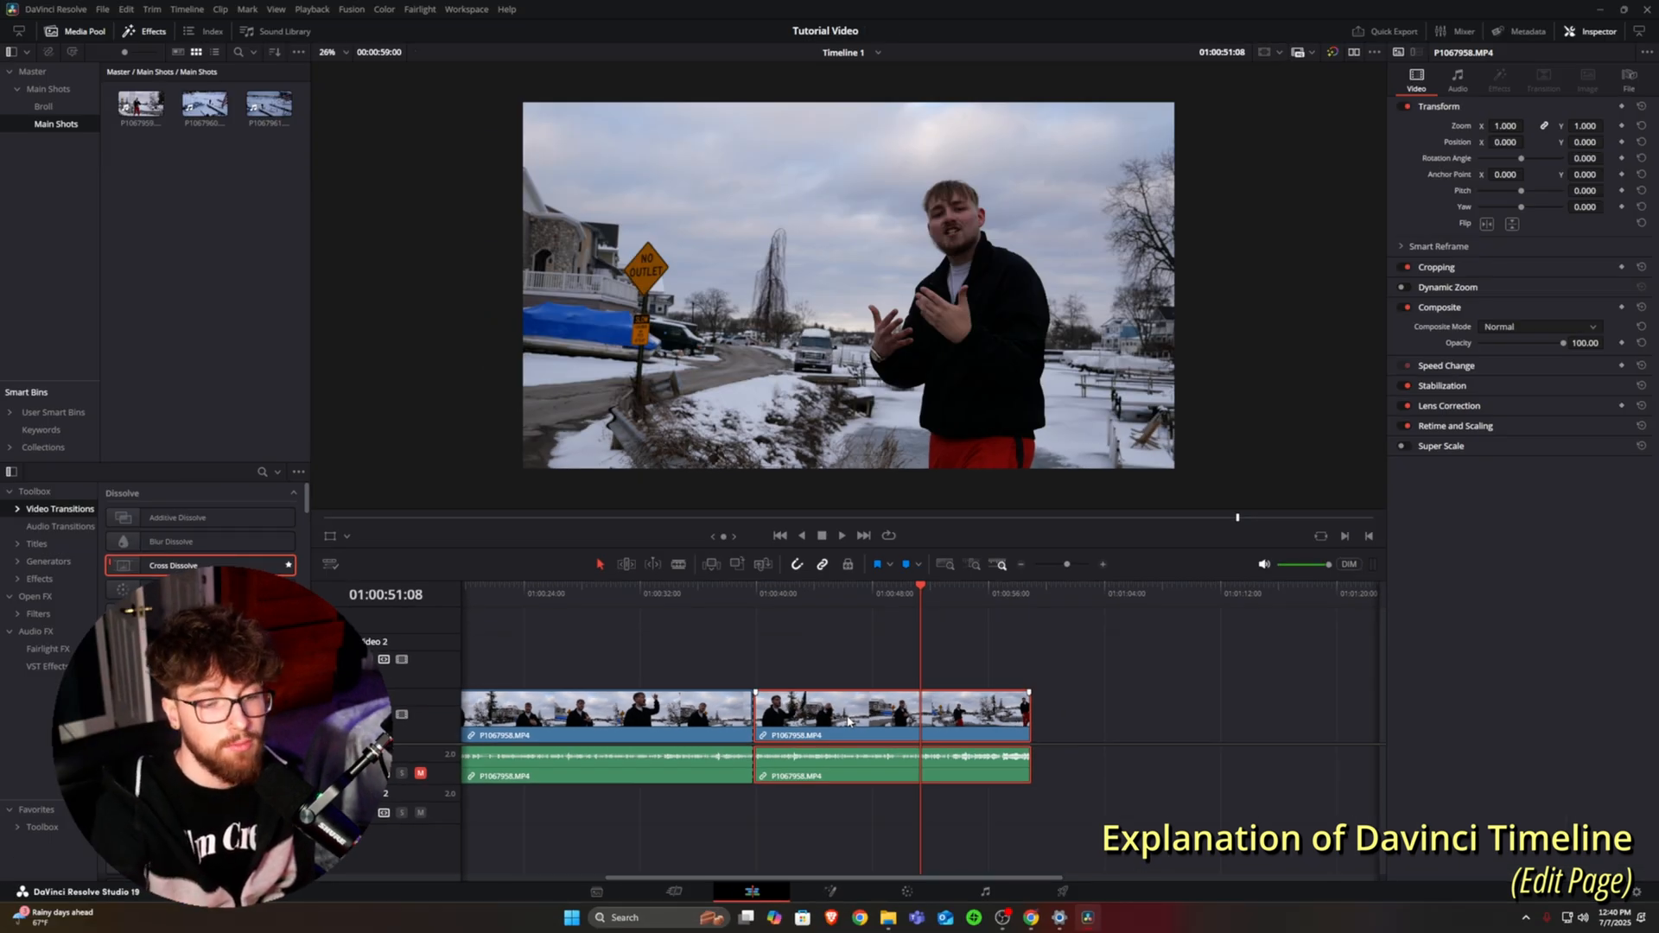
Turn snapping off and try sliding the last segment freely earlier over the preceding one
{"action": "left_click", "coordinate": [795, 566]}
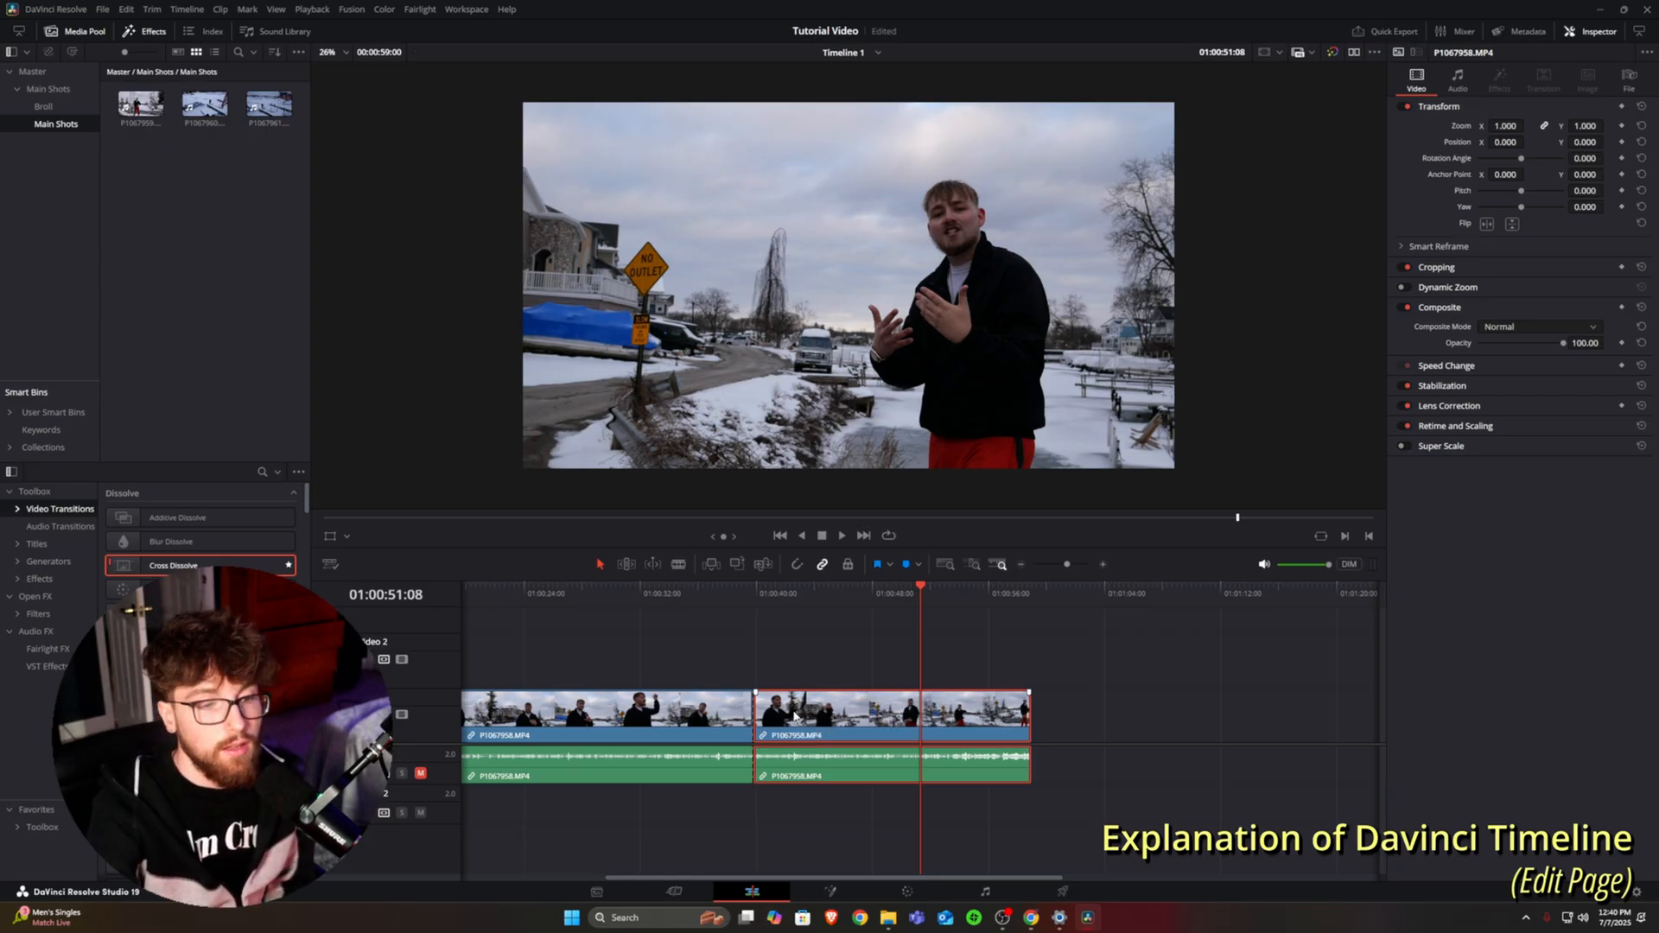
{"action": "left_click_drag", "start_coordinate": [793, 716], "coordinate": [666, 722]}
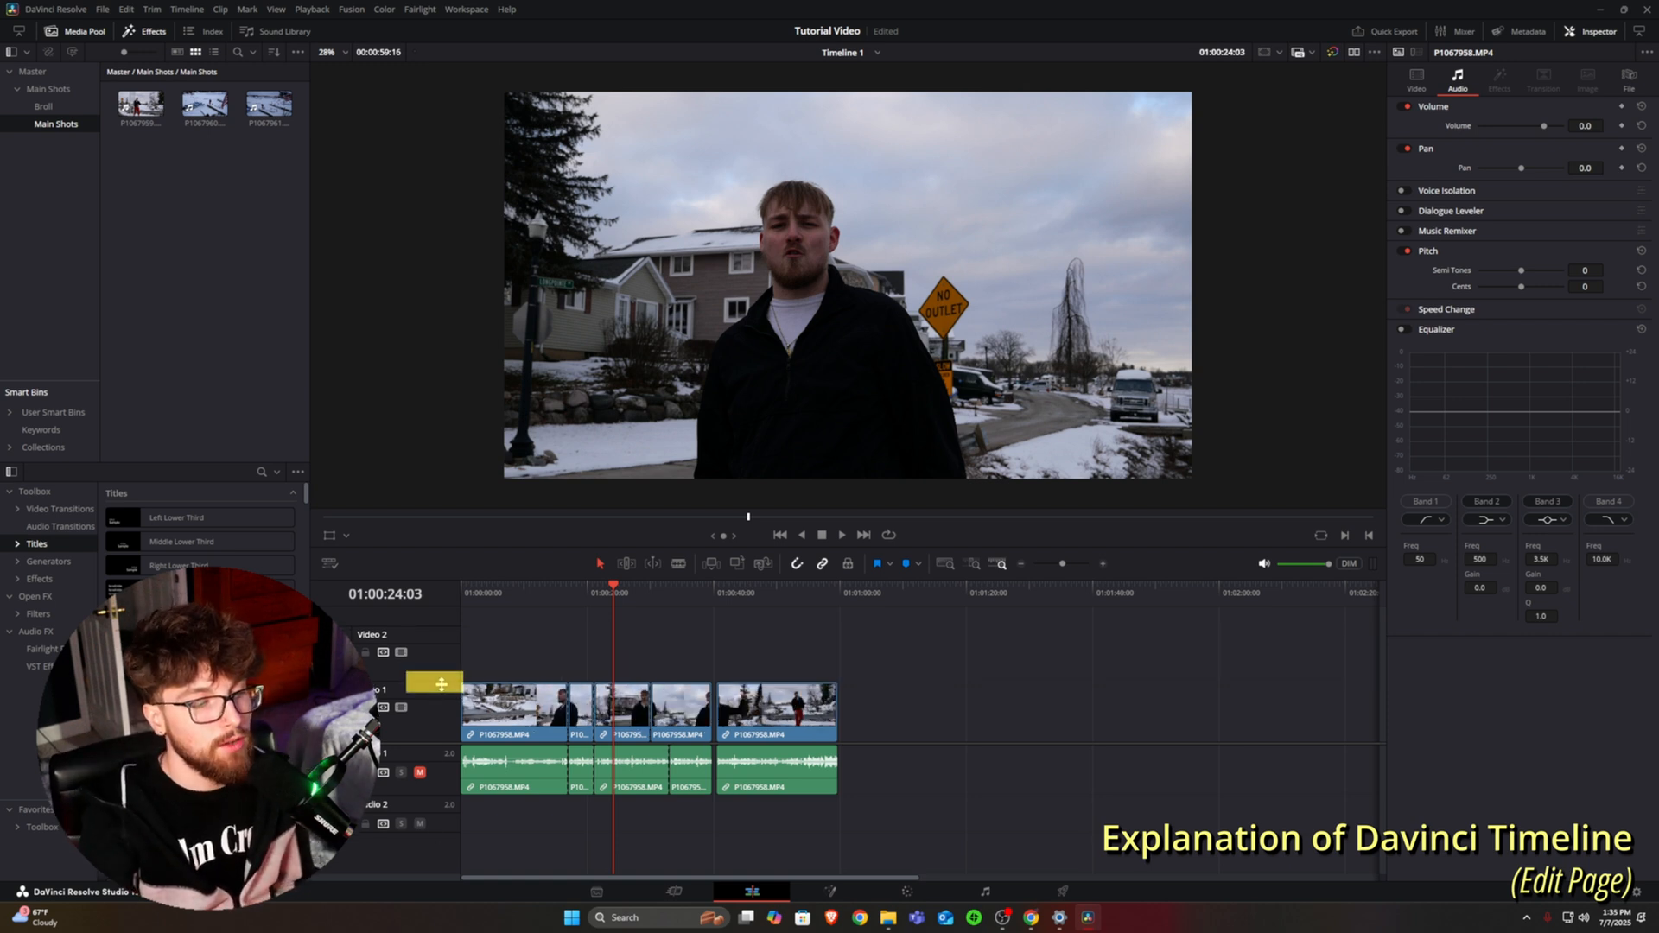
Resize the workspace with a shorter Video 1 track, a taller viewer above the timeline and a wider media pool
{"action": "mouse_move", "coordinate": [441, 684]}
{"action": "left_mouse_down"}
{"action": "mouse_move", "coordinate": [446, 662]}
{"action": "mouse_move", "coordinate": [447, 696]}
{"action": "left_mouse_up"}
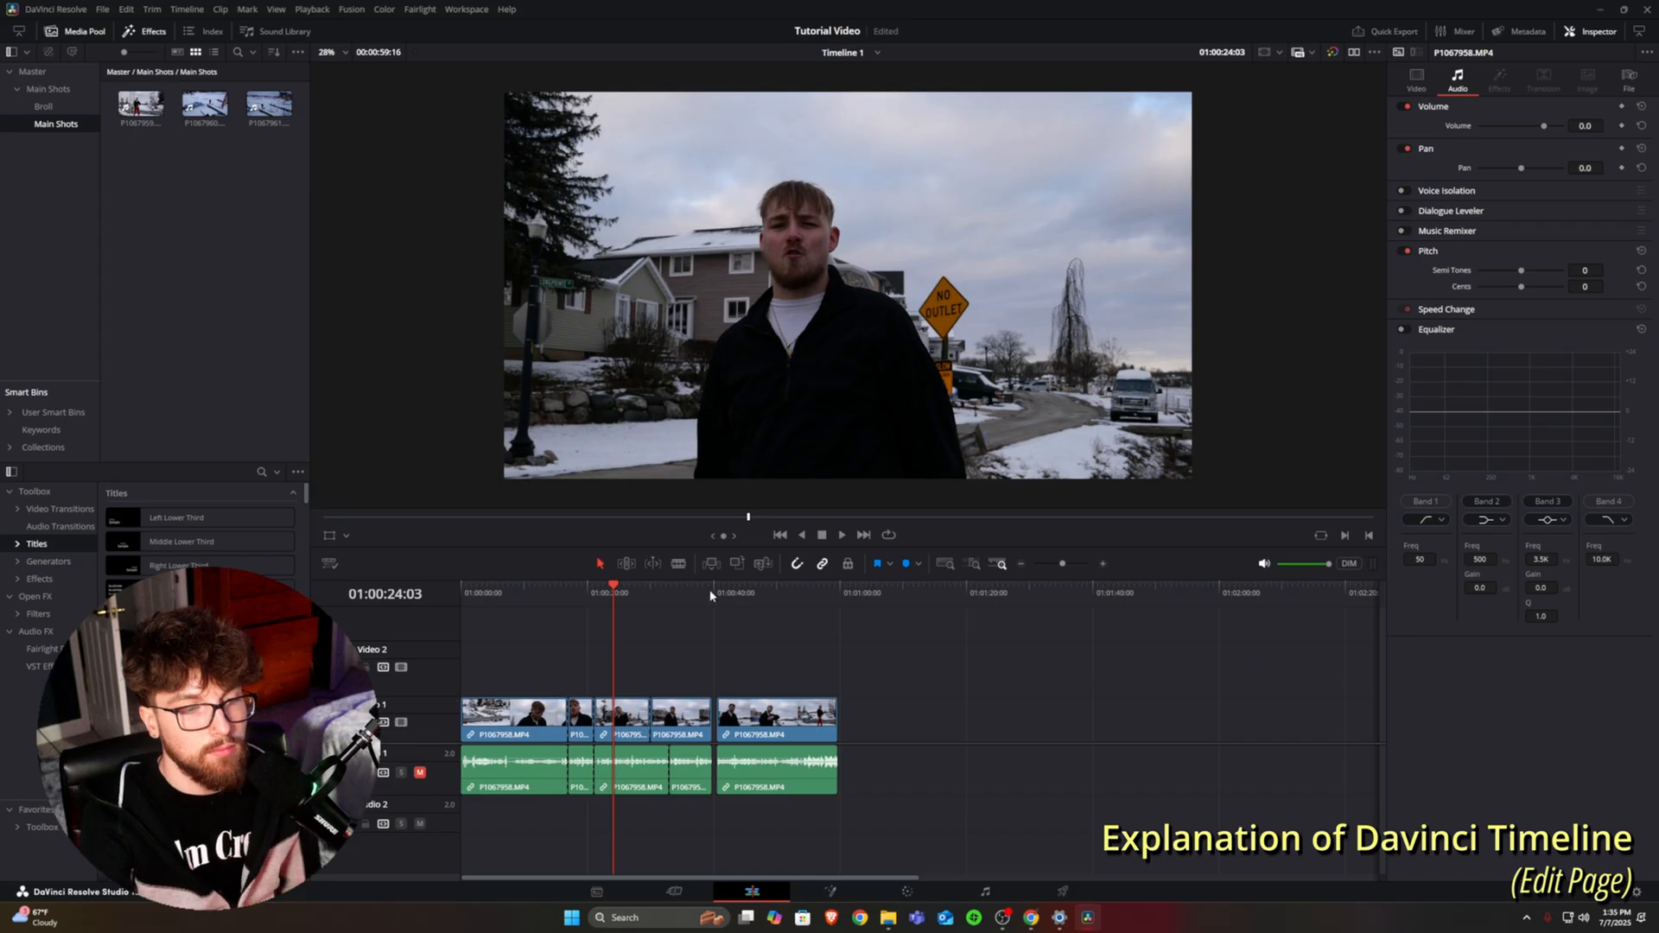
{"action": "left_click_drag", "start_coordinate": [662, 518], "coordinate": [677, 649]}
{"action": "scroll", "coordinate": [823, 331], "scroll_direction": "up", "scroll_amount": 8}
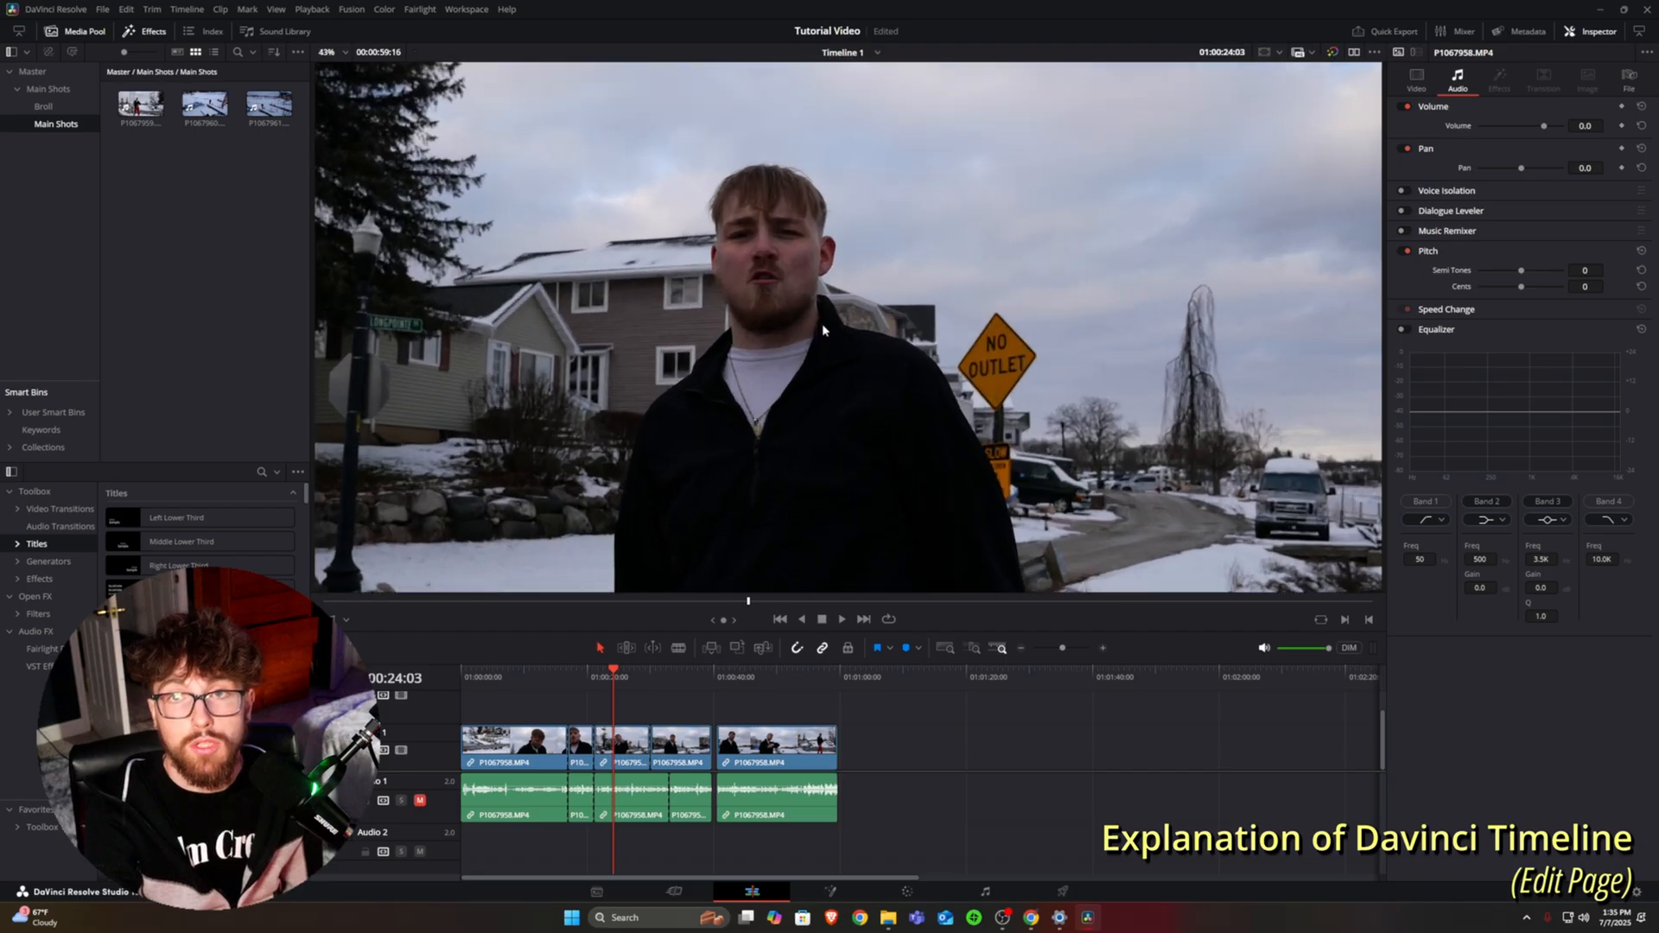
{"action": "scroll", "coordinate": [823, 331], "scroll_direction": "down", "scroll_amount": 5}
{"action": "left_click_drag", "start_coordinate": [309, 406], "coordinate": [438, 407]}
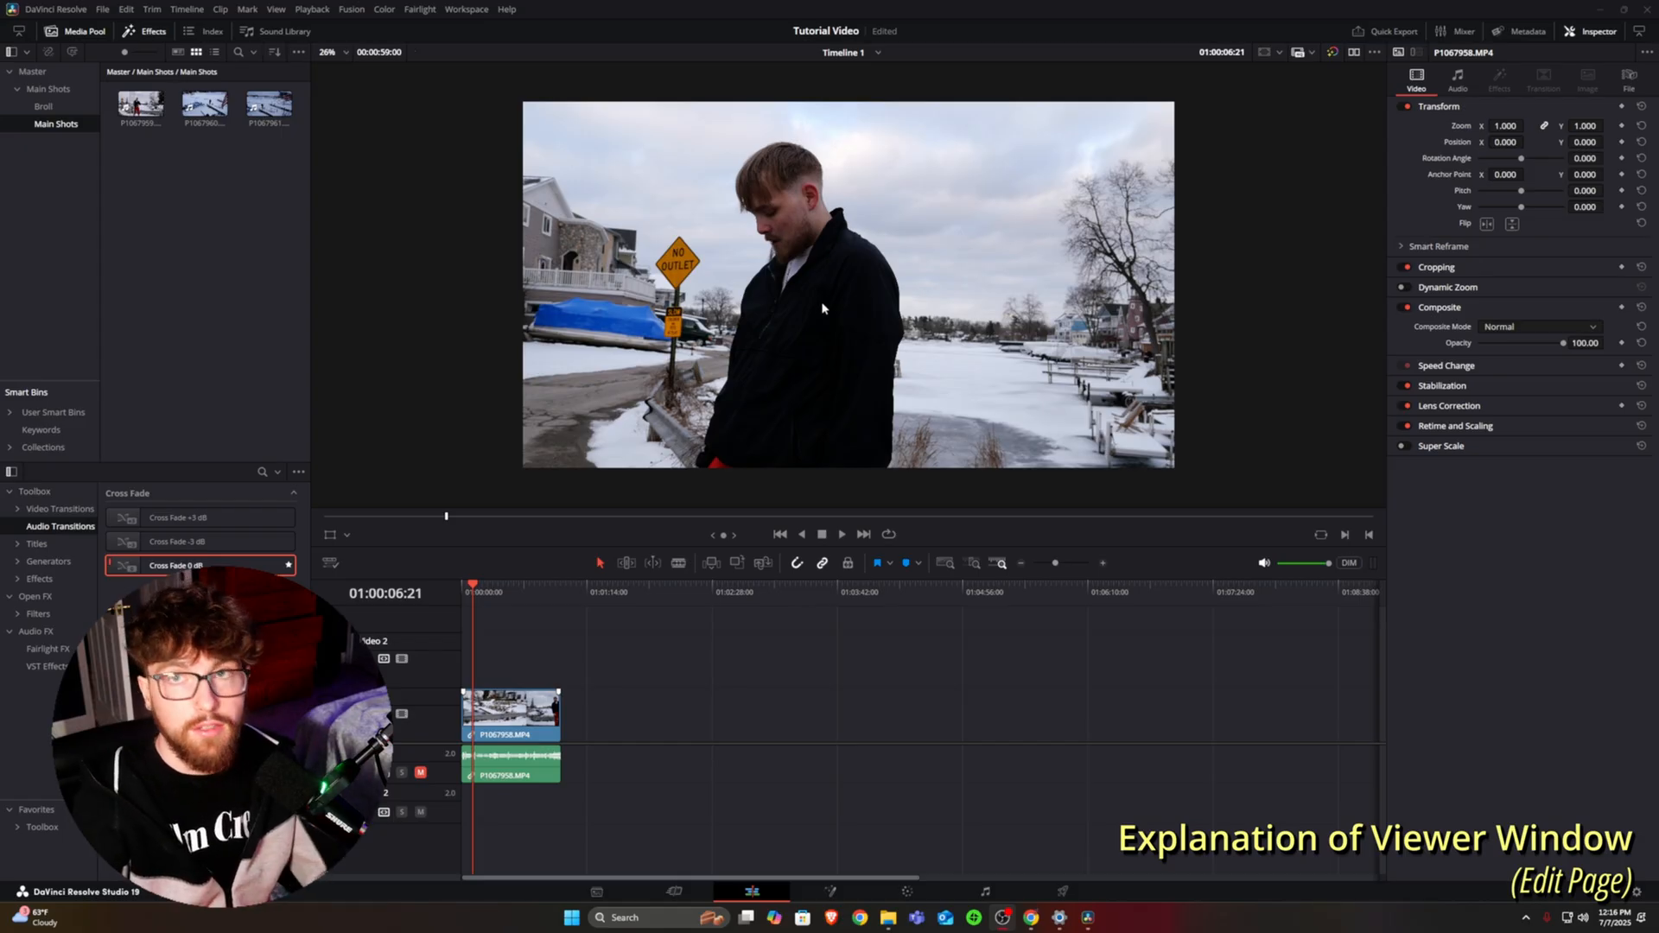
Alternate the viewer between the timeline near 25 seconds and the media pool clips P1067960 and P1067961
{"action": "left_click", "coordinate": [504, 593]}
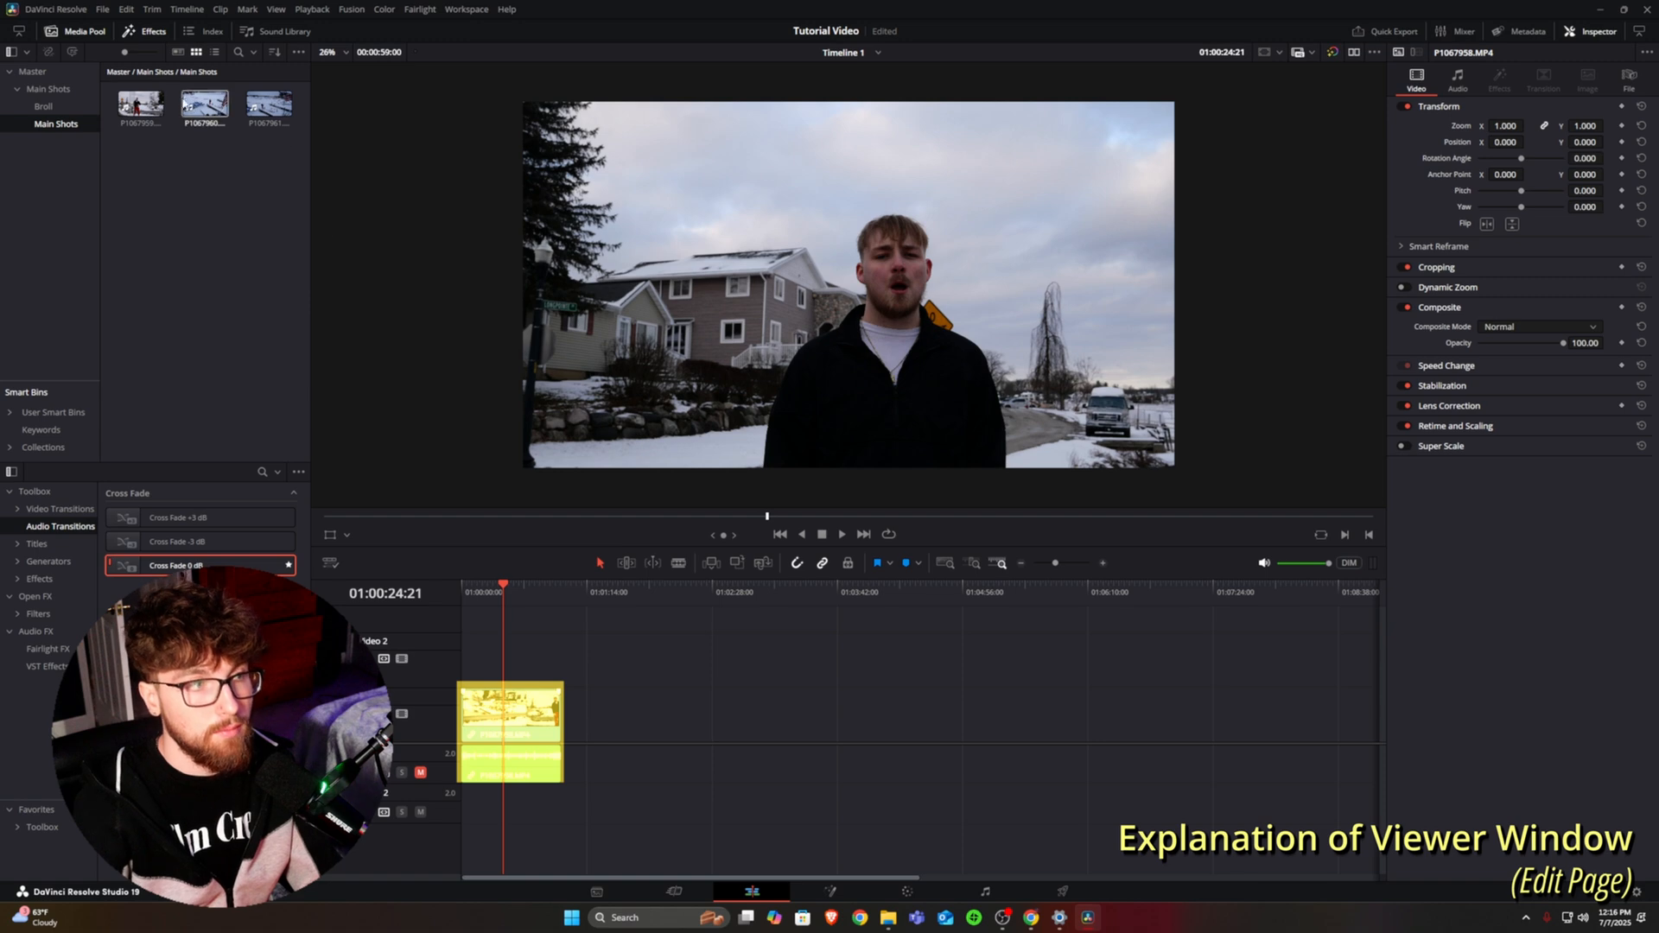
{"action": "left_click", "coordinate": [195, 104]}
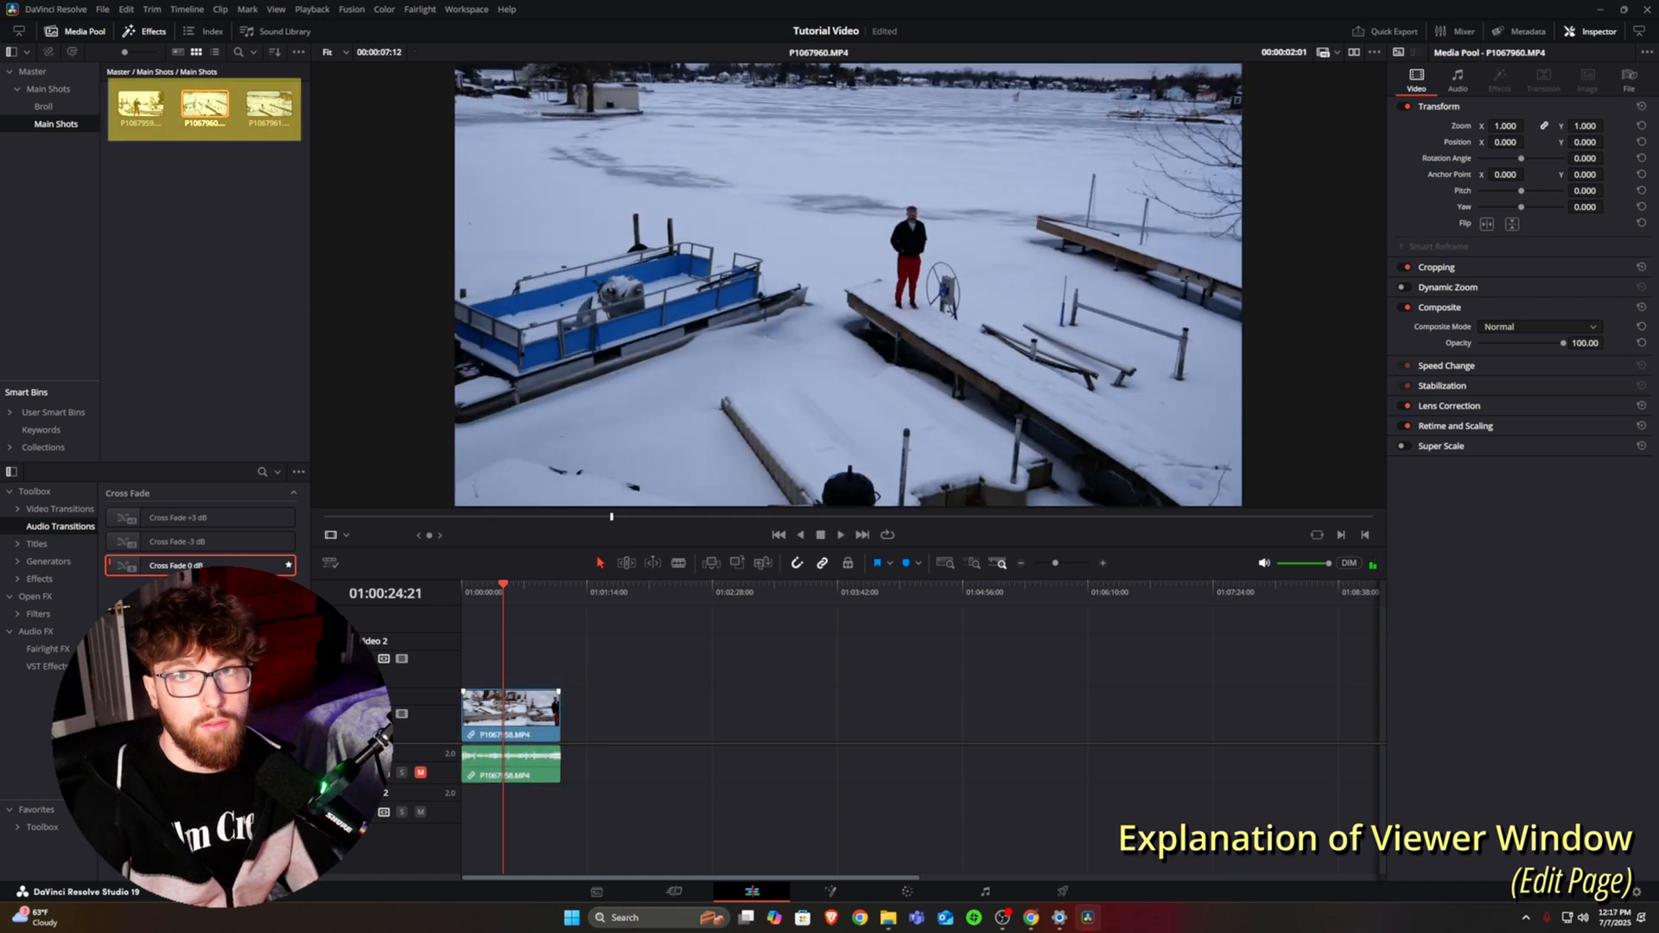
{"action": "left_click", "coordinate": [506, 595]}
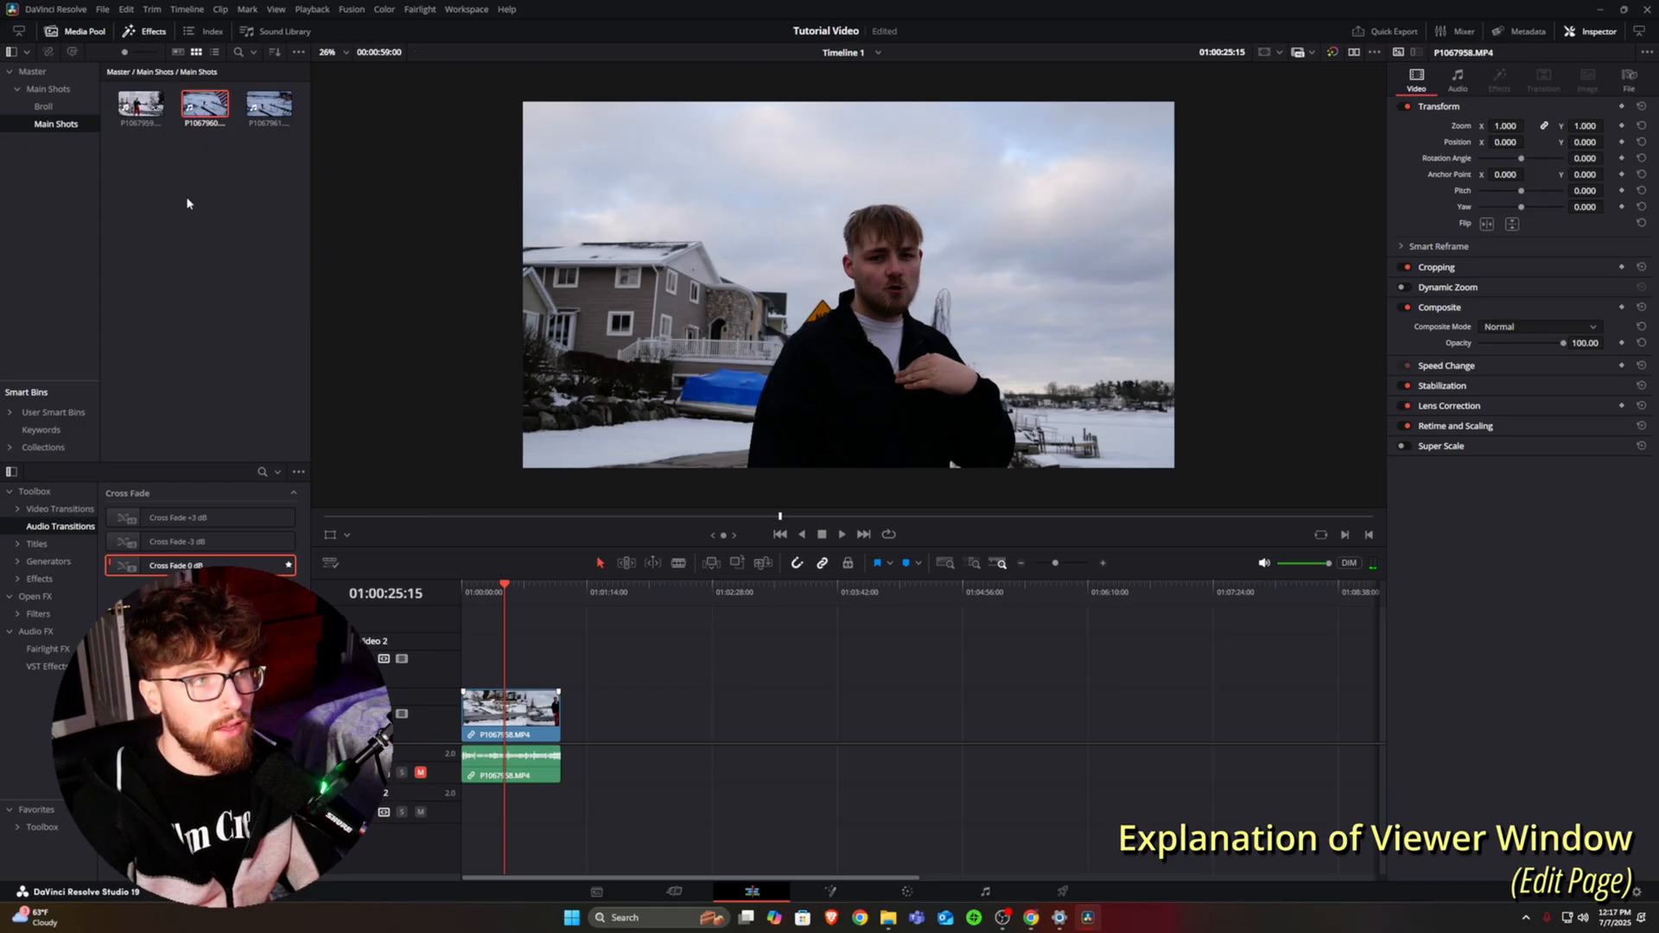
{"action": "left_click", "coordinate": [267, 102]}
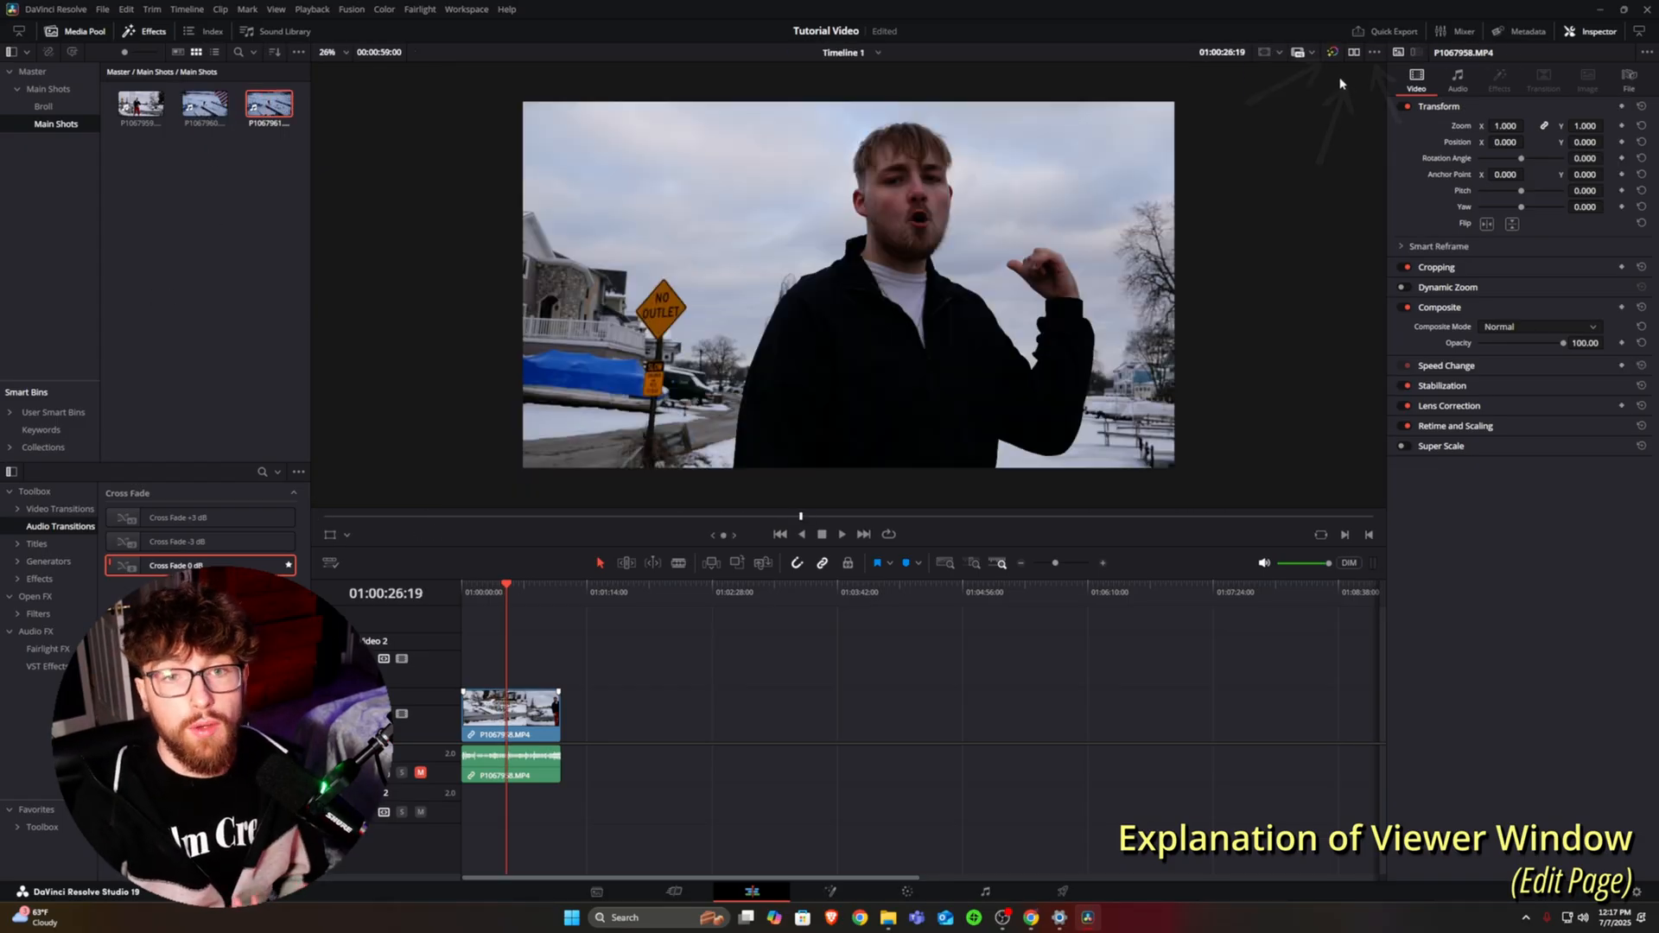
View the source clip and timeline side by side, scrub the timeline to 01:00:29:20, and return to the single viewer
{"action": "left_click", "coordinate": [1353, 51]}
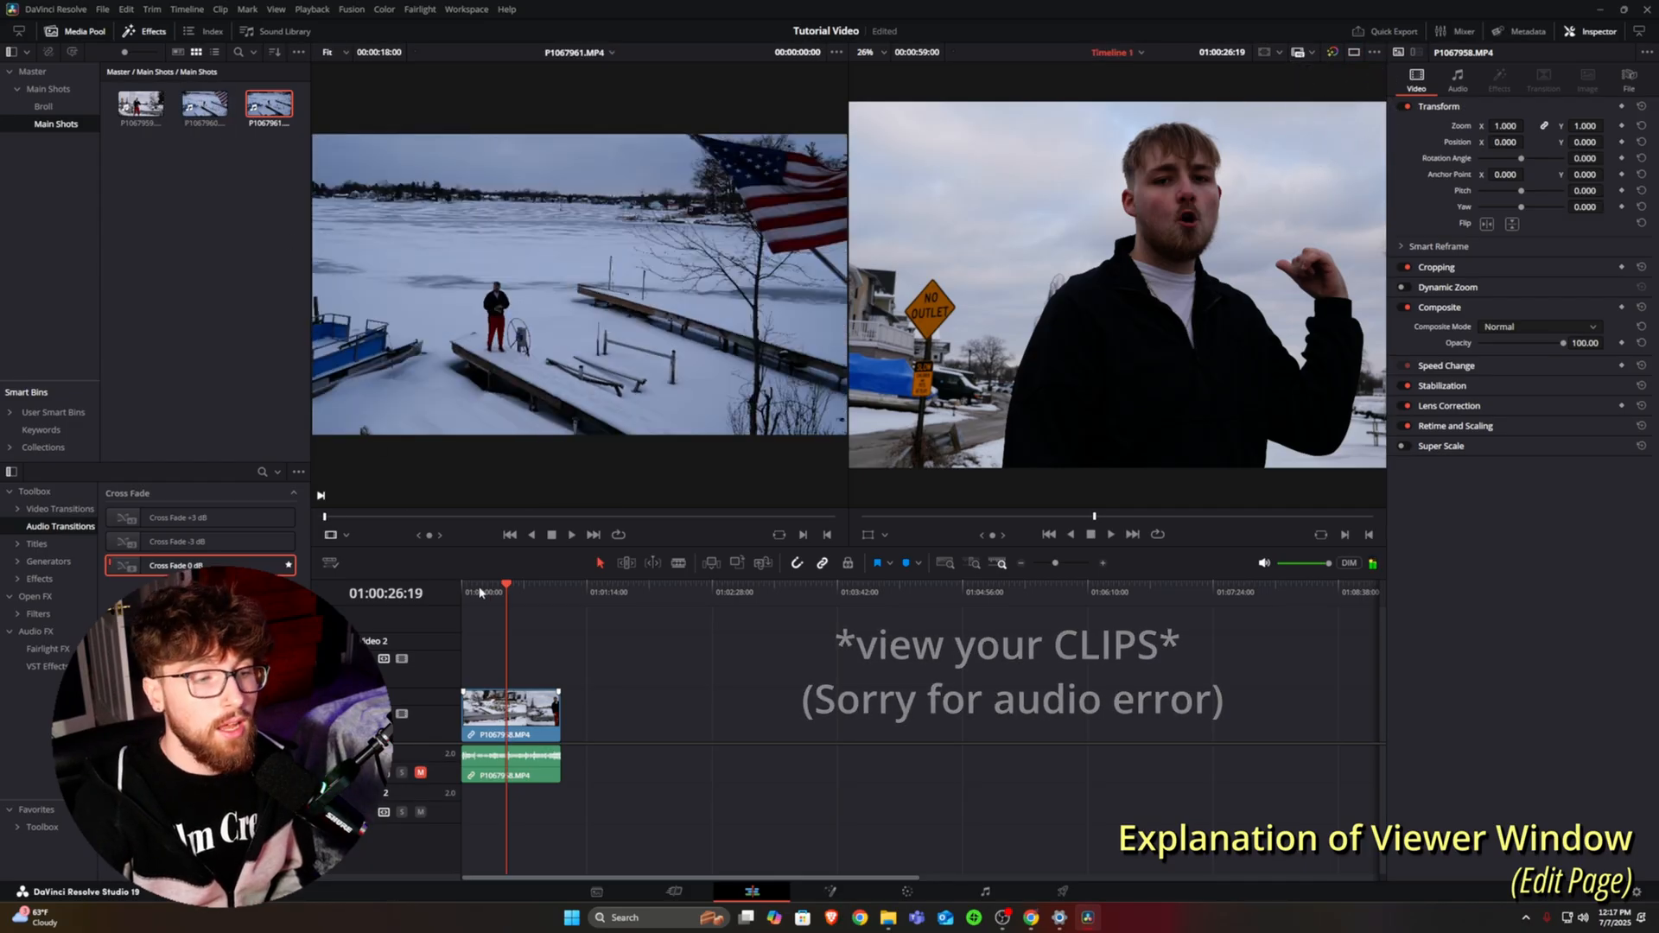
{"action": "mouse_move", "coordinate": [504, 589]}
{"action": "left_mouse_down"}
{"action": "mouse_move", "coordinate": [527, 589]}
{"action": "mouse_move", "coordinate": [512, 589]}
{"action": "left_mouse_up"}
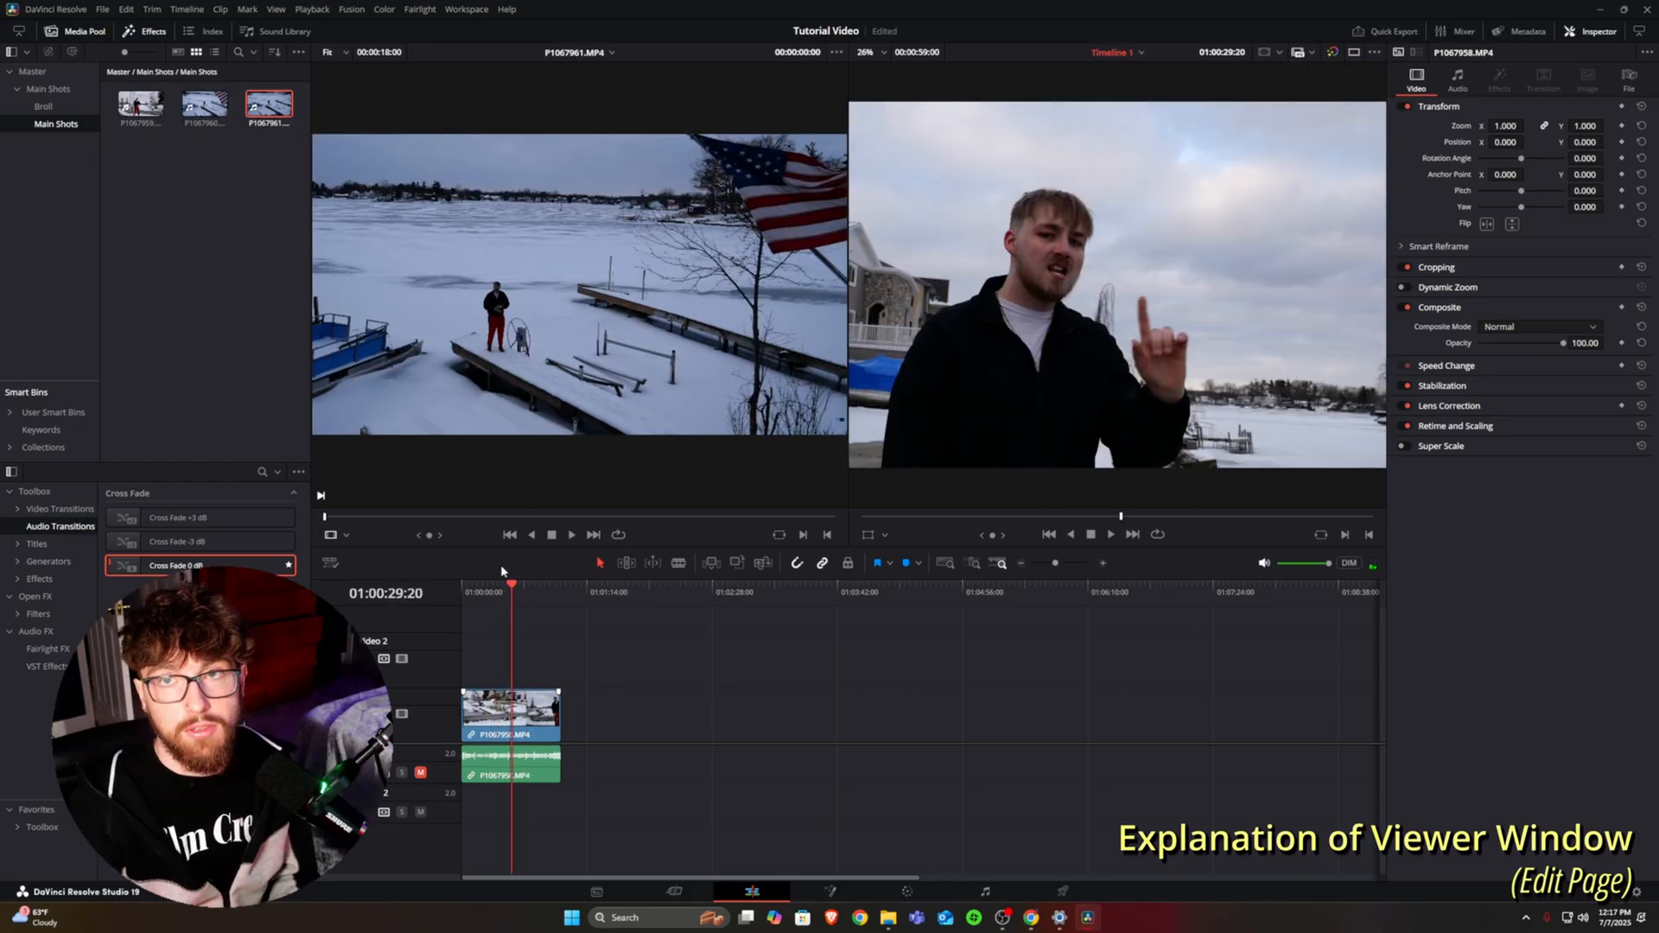
{"action": "left_click", "coordinate": [1353, 54]}
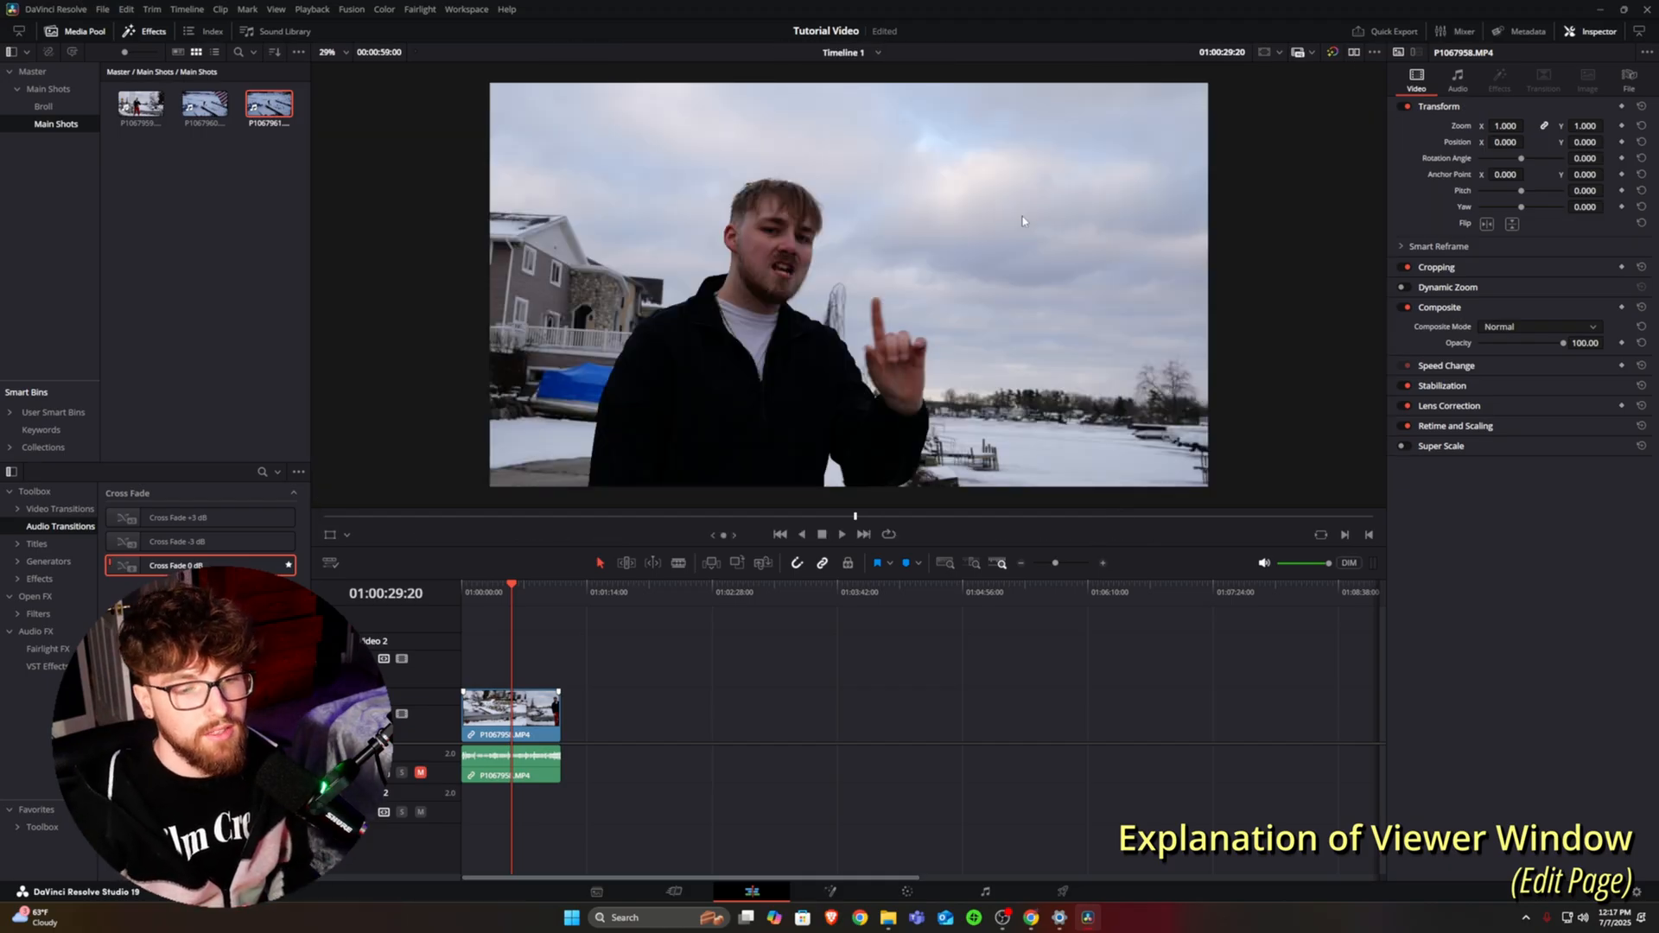
{"action": "scroll", "coordinate": [1022, 221], "scroll_direction": "up", "scroll_amount": 1}
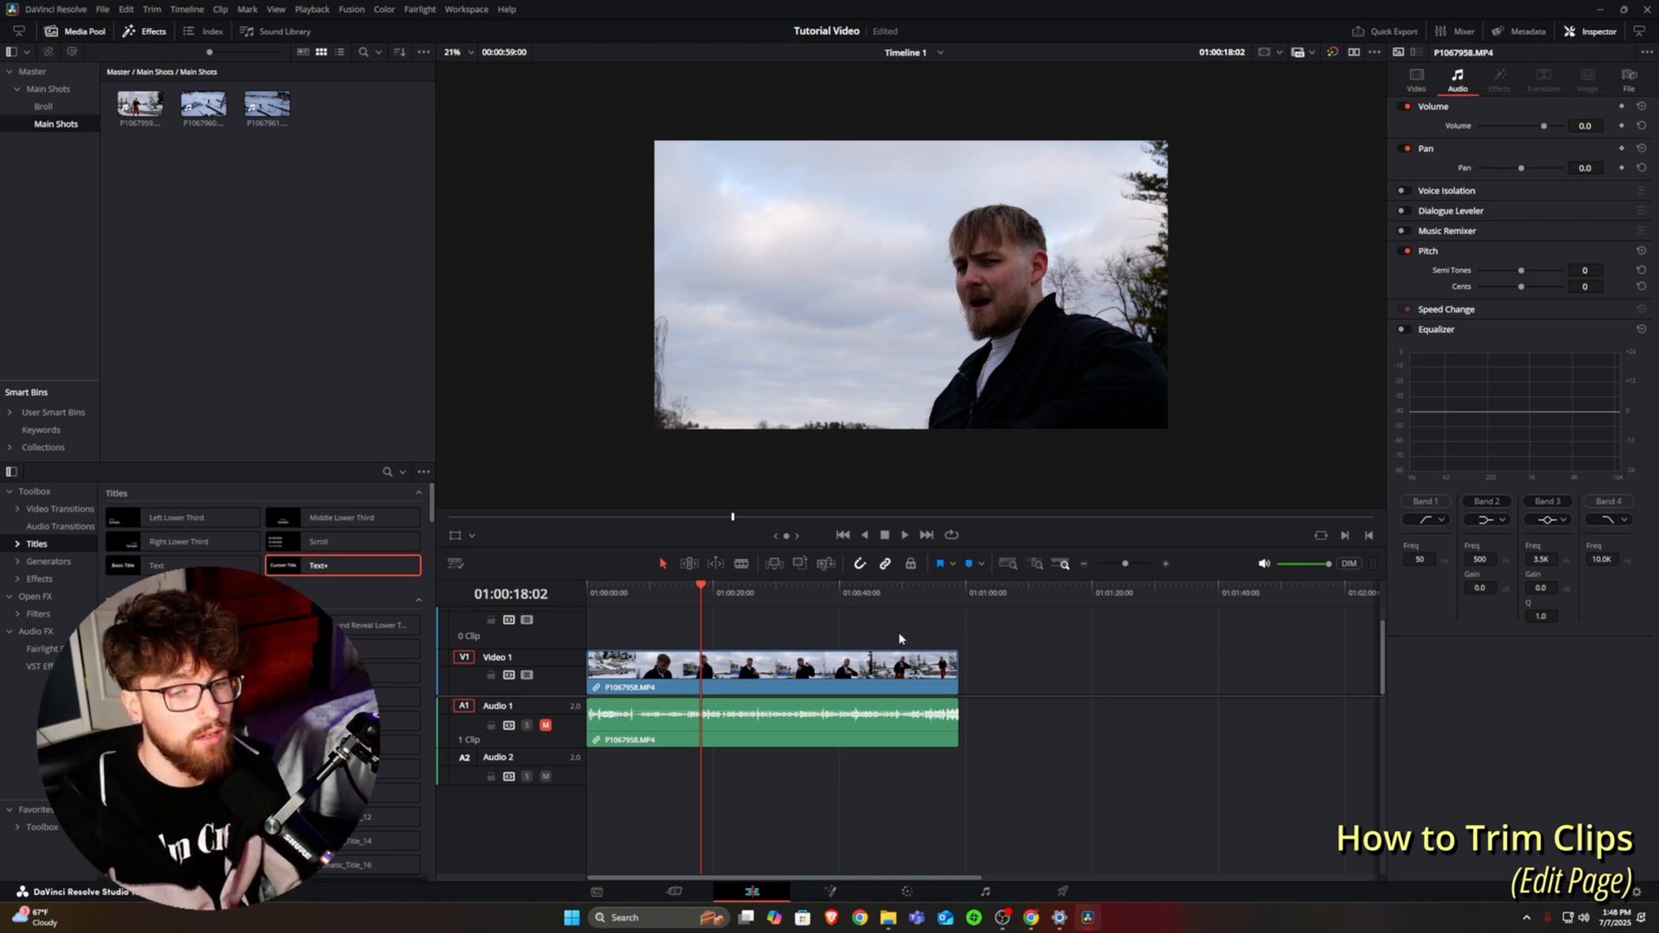
Blade the P1067958 clip with its linked audio at about 8 seconds
{"action": "left_click", "coordinate": [741, 563]}
{"action": "left_click", "coordinate": [662, 565]}
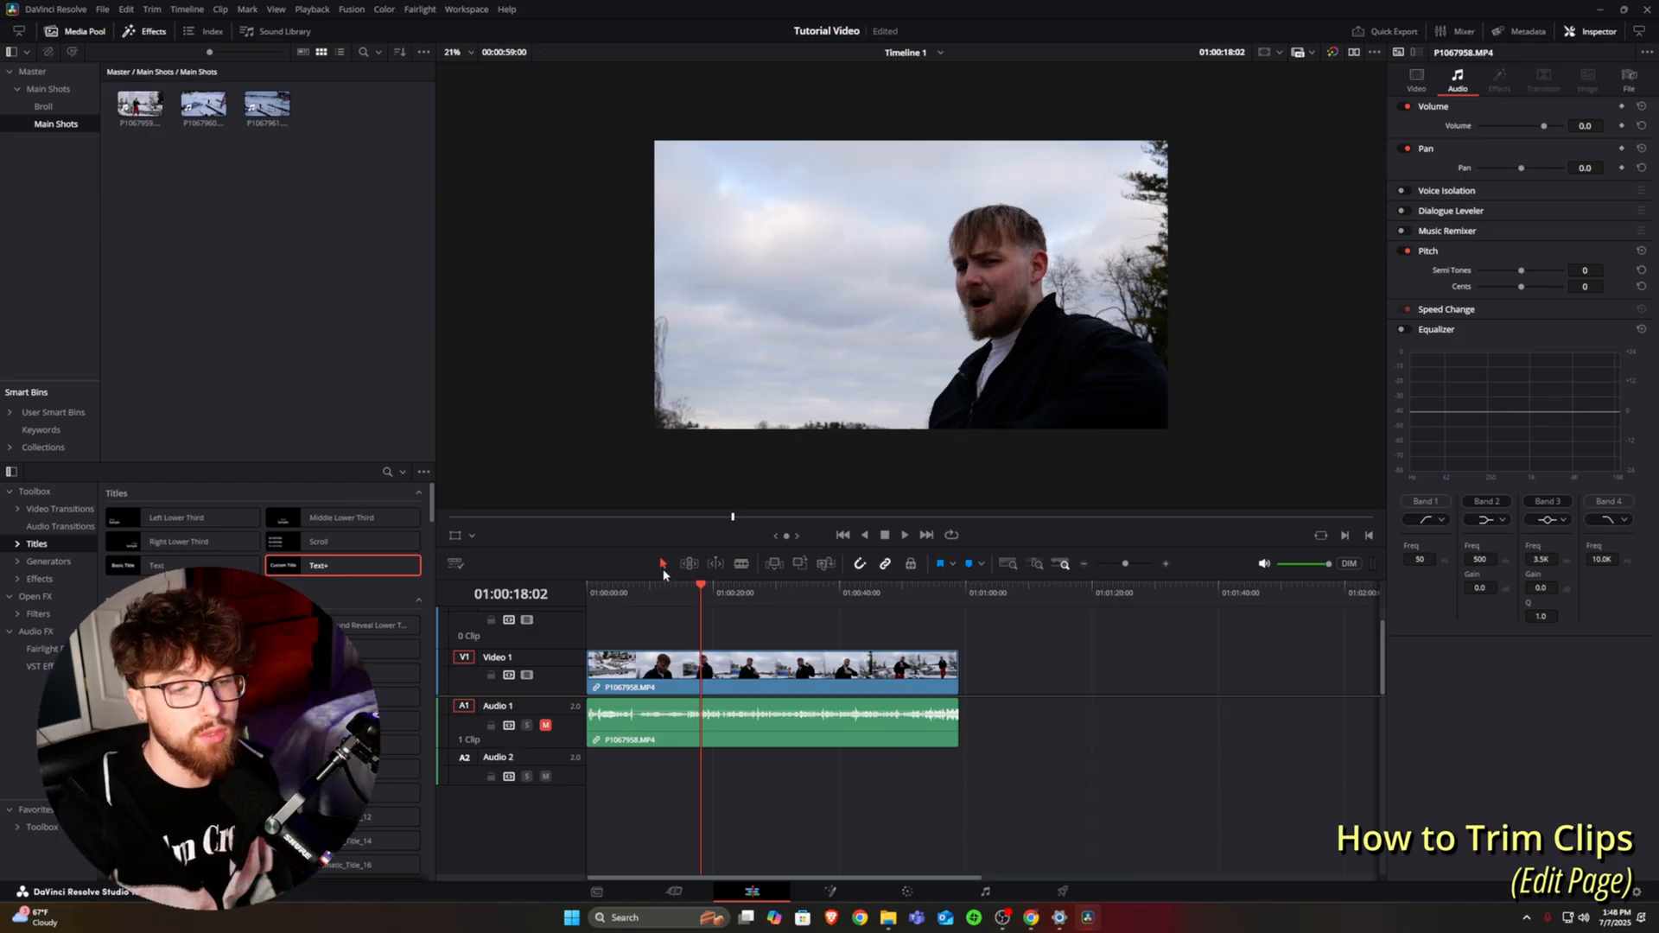
{"action": "left_click", "coordinate": [740, 568]}
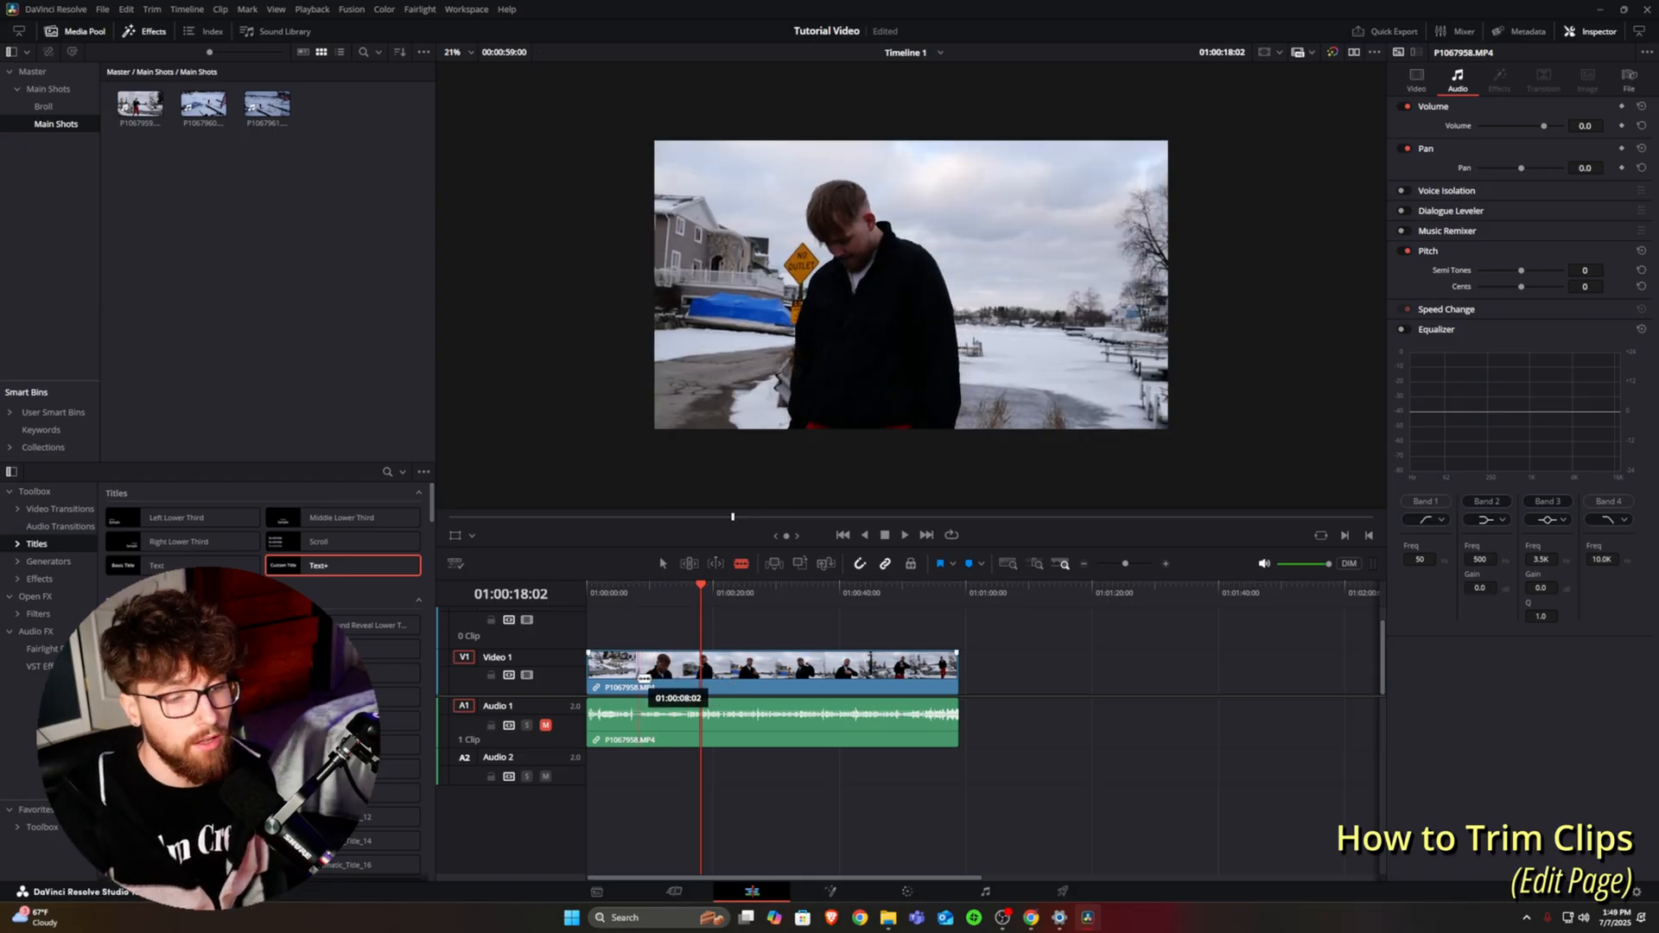
{"action": "left_click", "coordinate": [639, 678]}
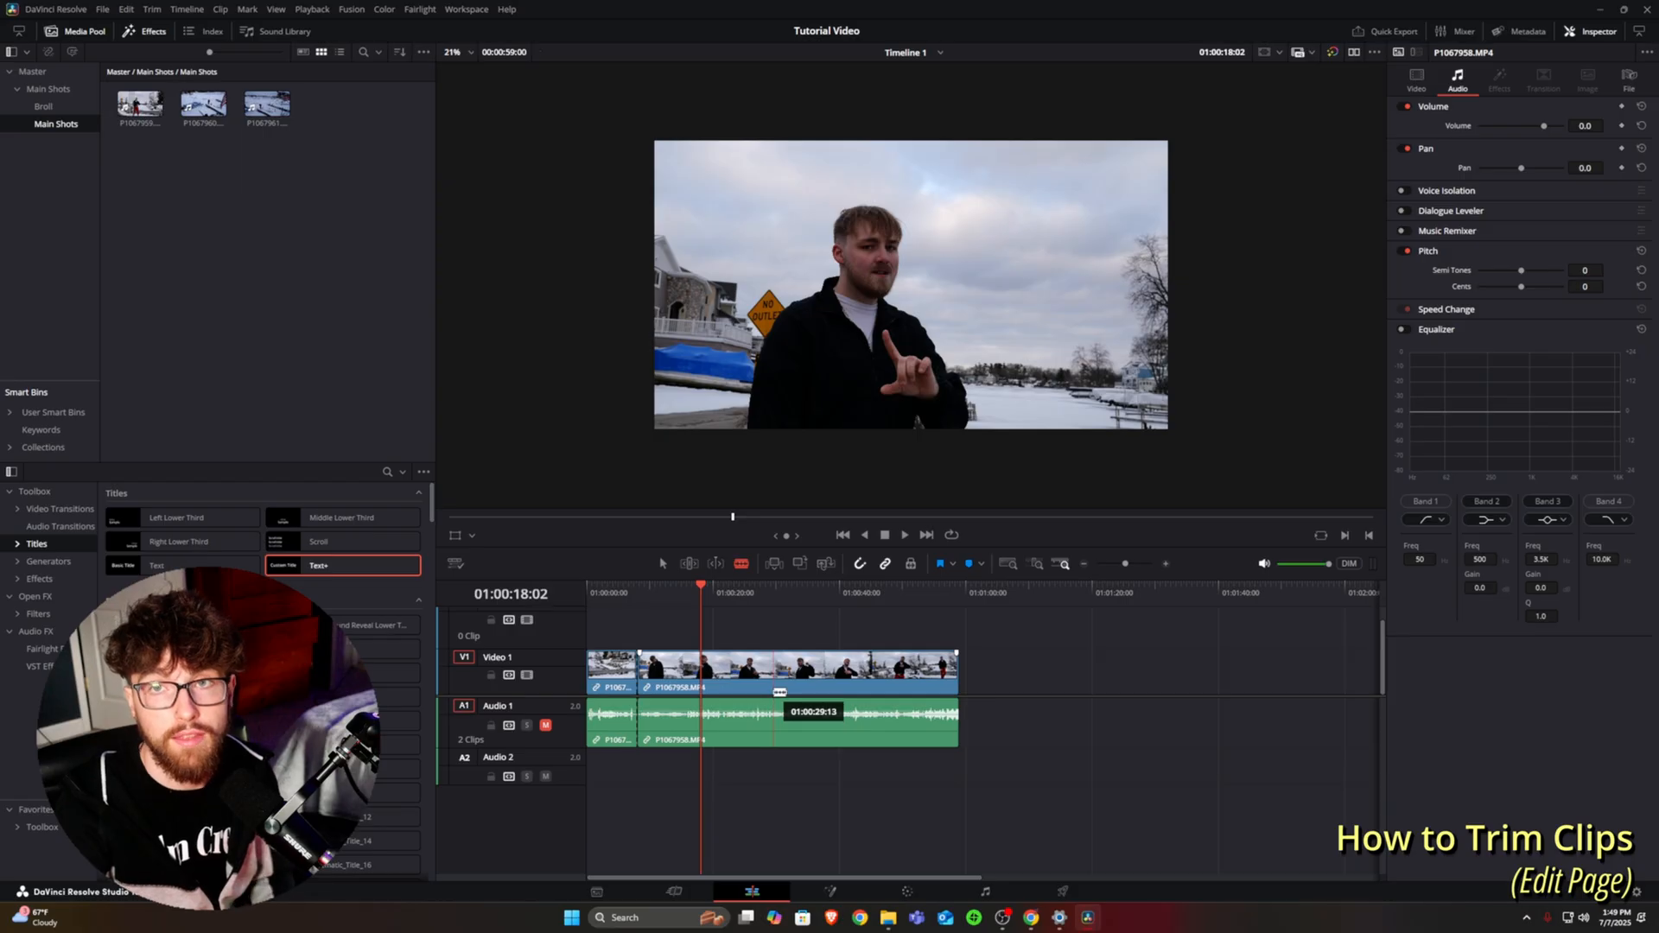
With linked selection off, try cutting only the video near 33 seconds and only the audio near 40, and undo both cuts
{"action": "key", "text": "ctrl+shift+l"}
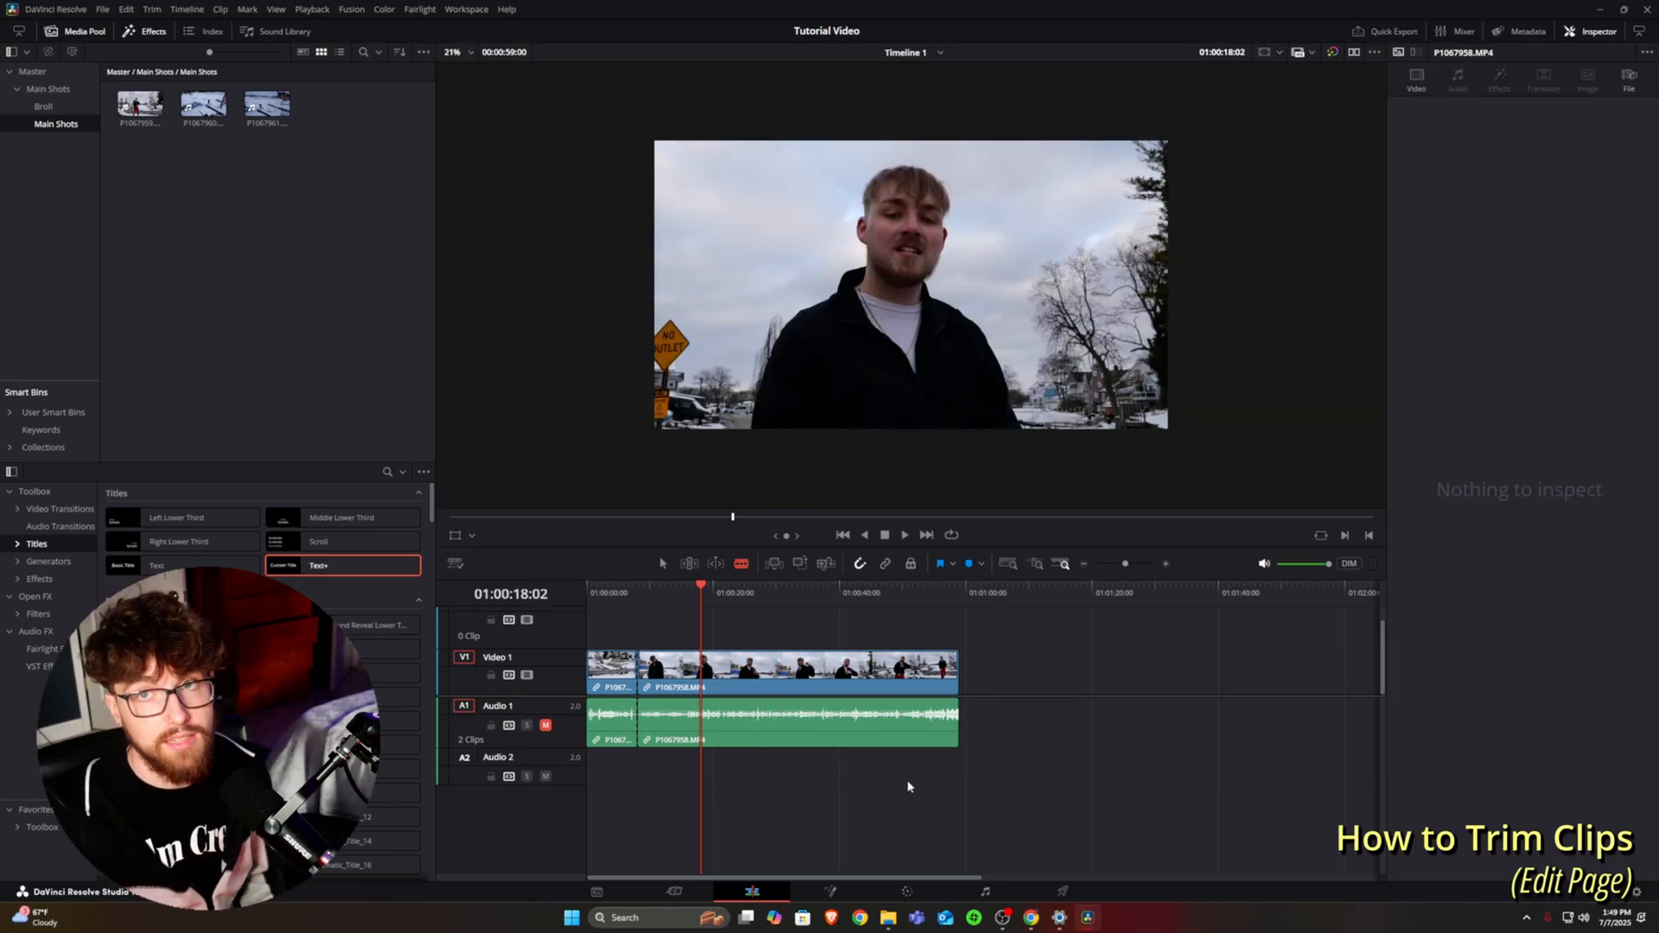
{"action": "left_click", "coordinate": [793, 672]}
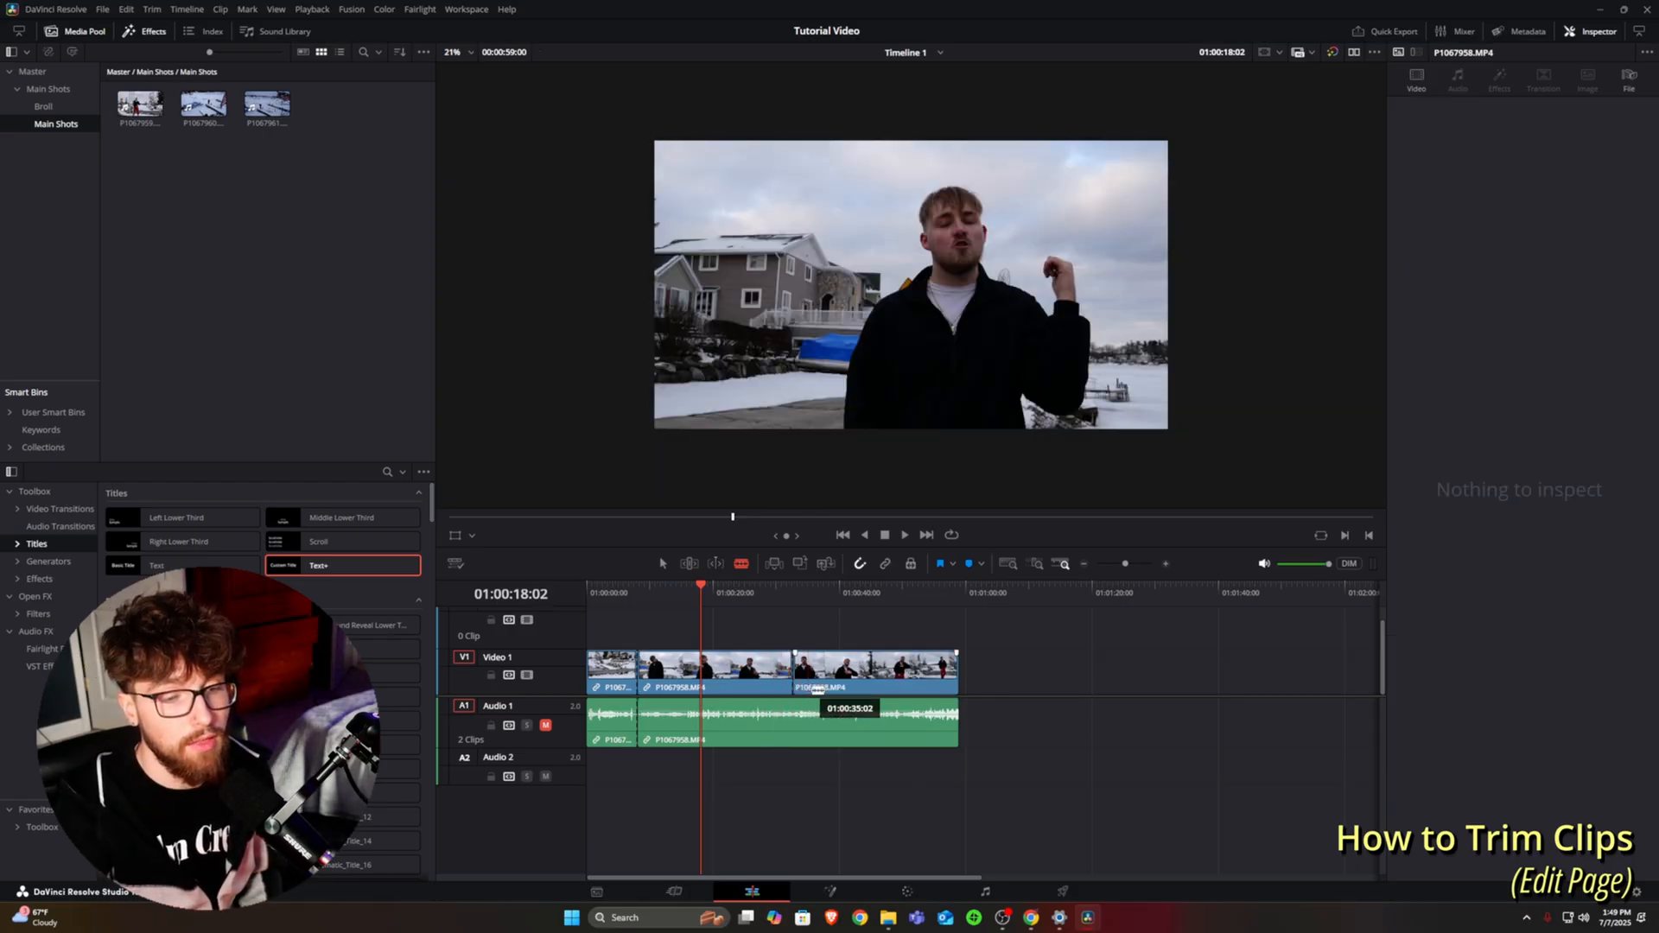
{"action": "key", "text": "a"}
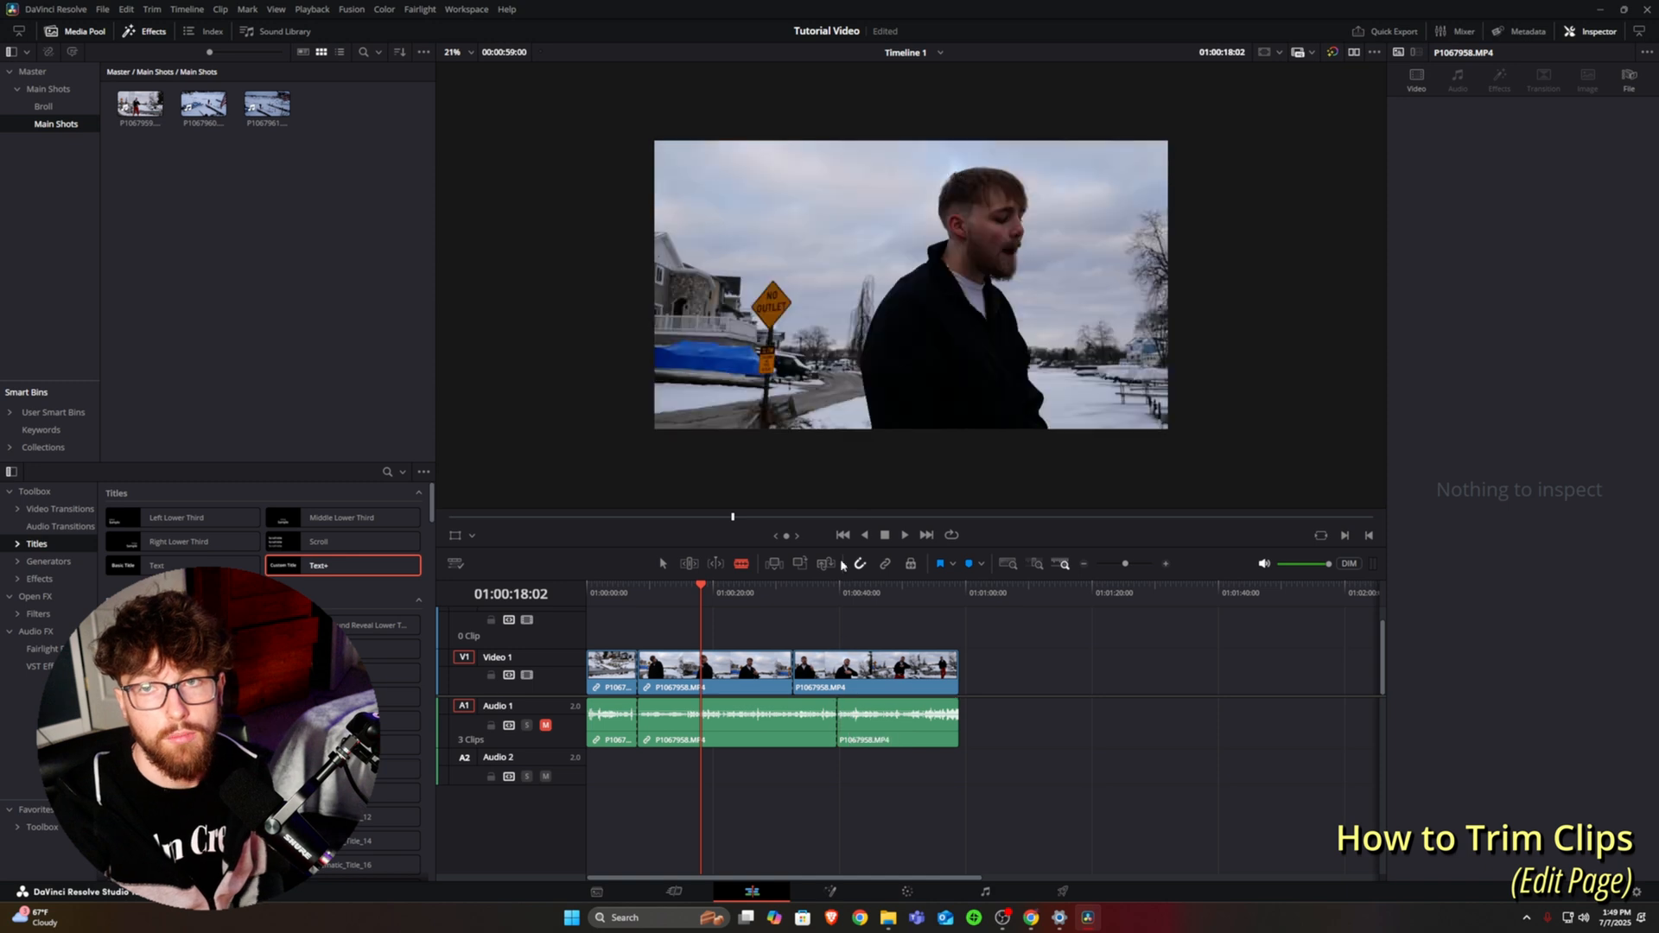
{"action": "key", "text": "ctrl+z"}
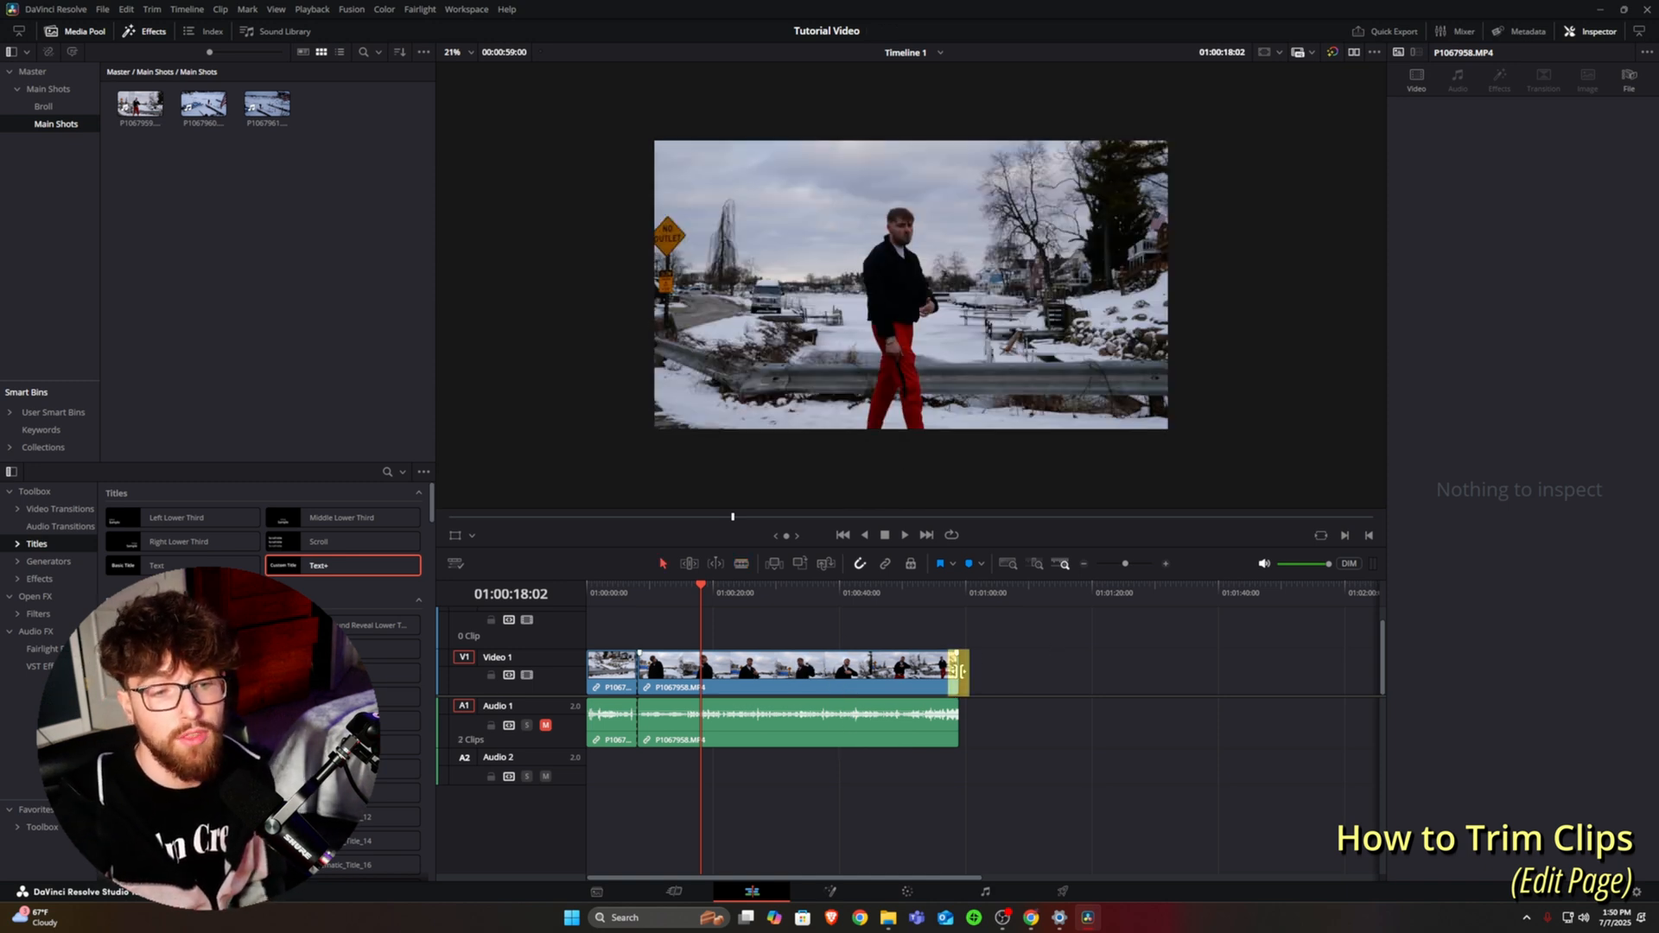
Try trimming the last segment from its end edge and bring the edge back
{"action": "mouse_move", "coordinate": [959, 672]}
{"action": "left_mouse_down"}
{"action": "mouse_move", "coordinate": [930, 668]}
{"action": "mouse_move", "coordinate": [959, 671]}
{"action": "left_mouse_up"}
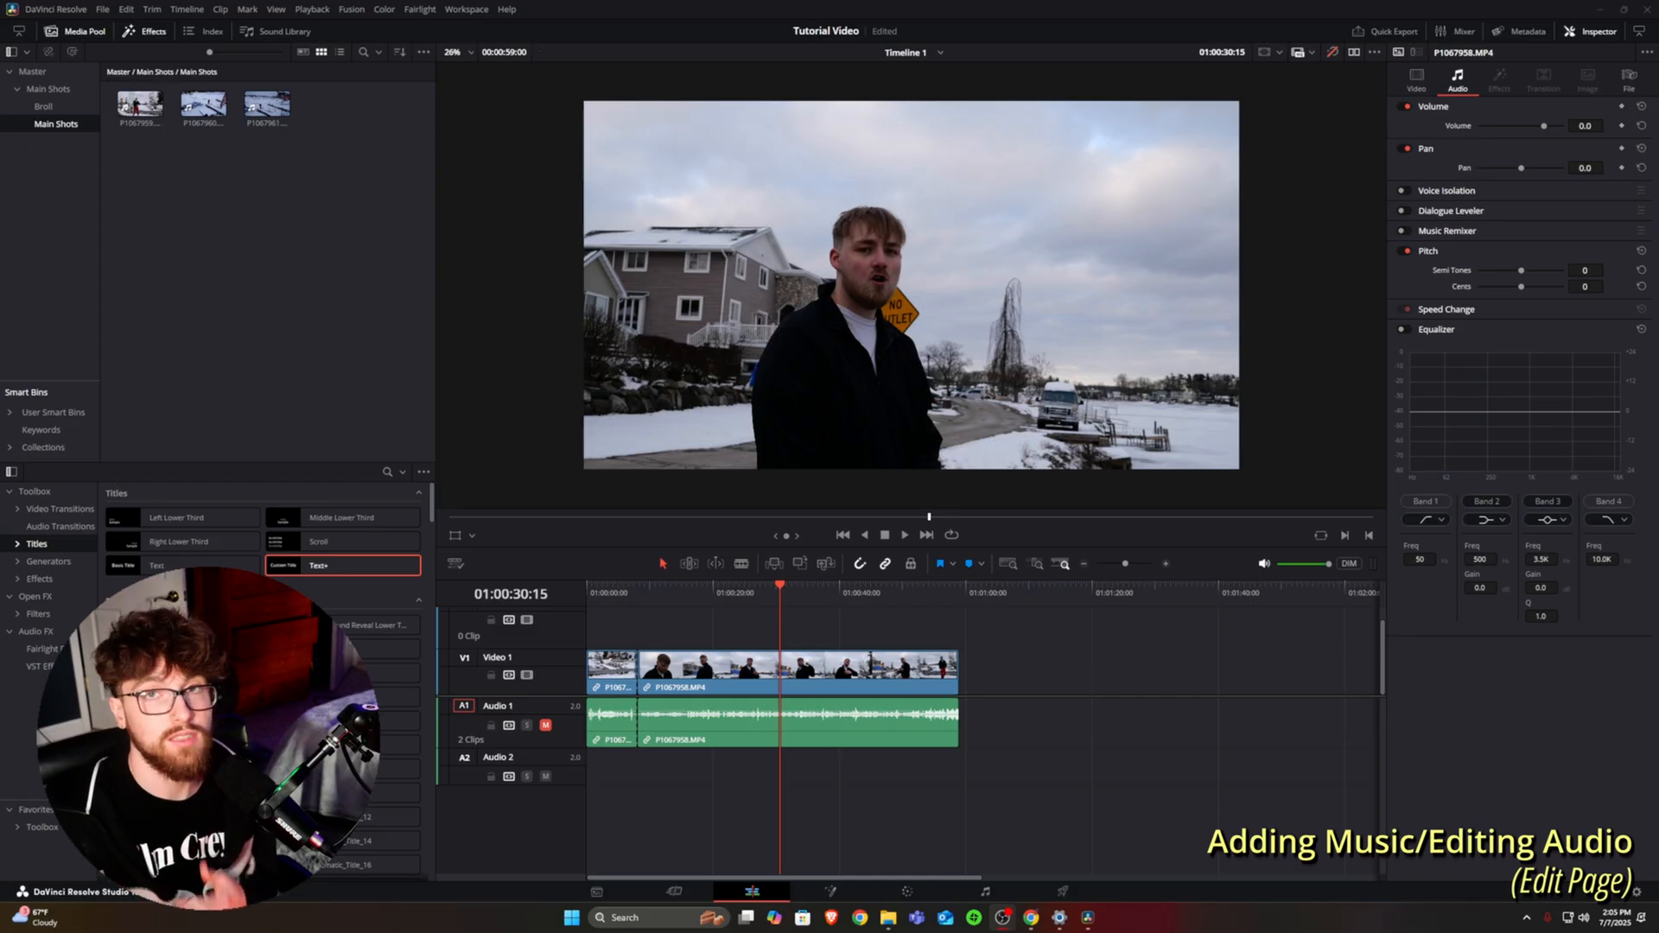
Import the Don't Care No More MP3 from the Downloads folder into the media pool, and try placing it directly on the timeline
{"action": "left_click_drag", "start_coordinate": [813, 677], "coordinate": [288, 206]}
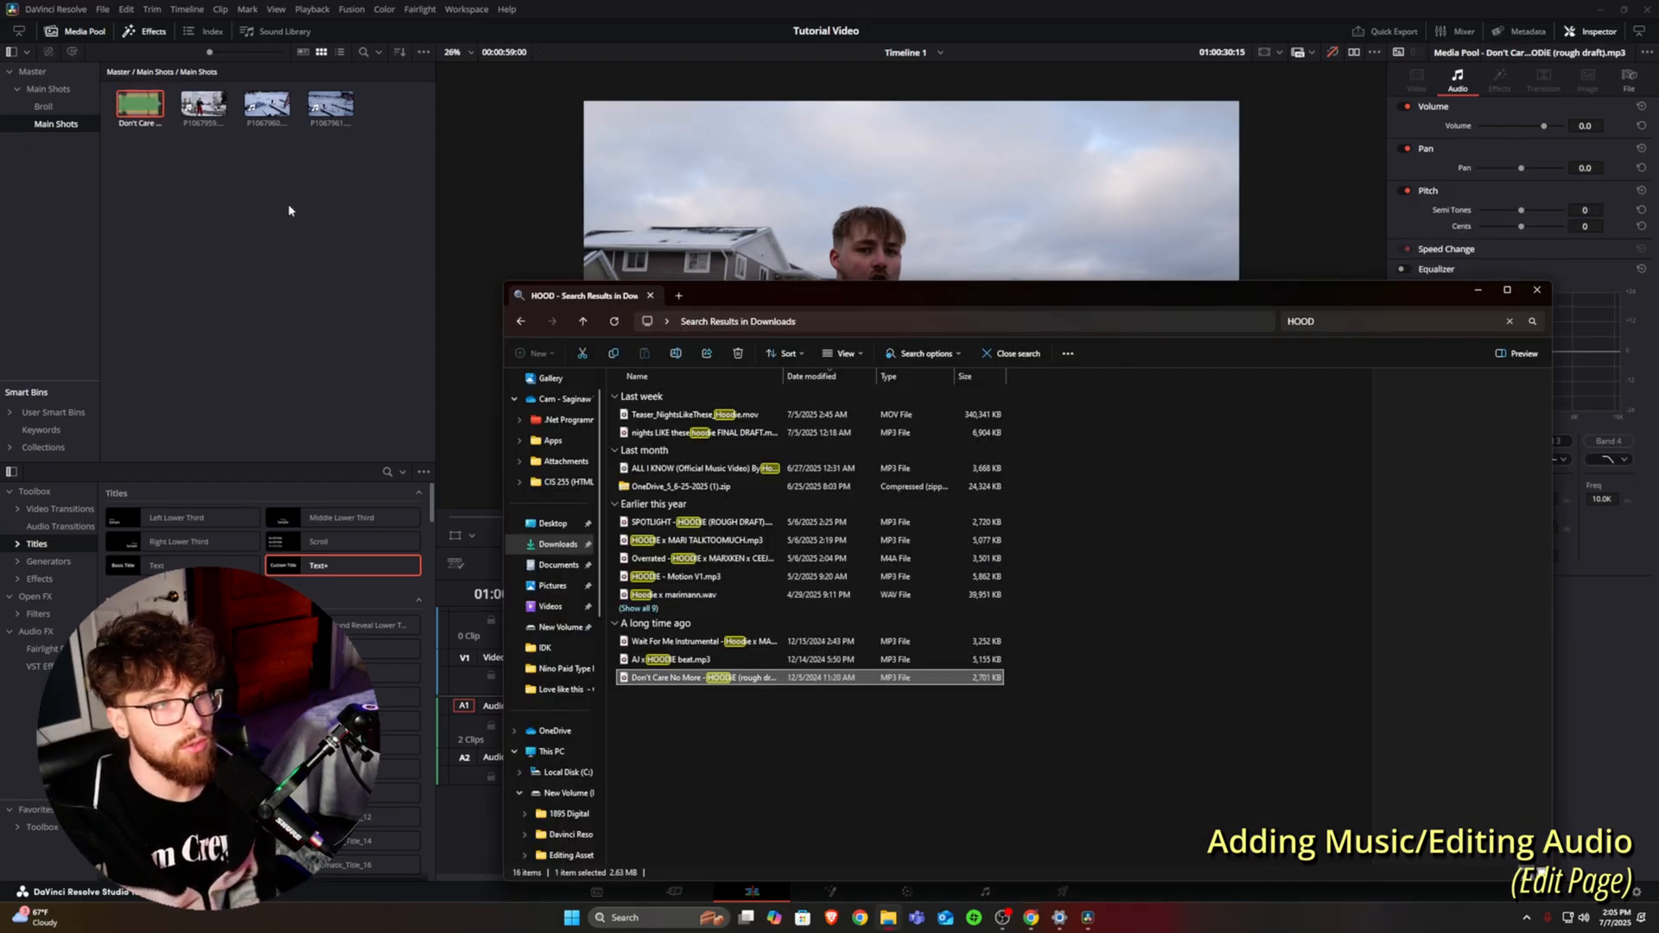
{"action": "left_click", "coordinate": [343, 421]}
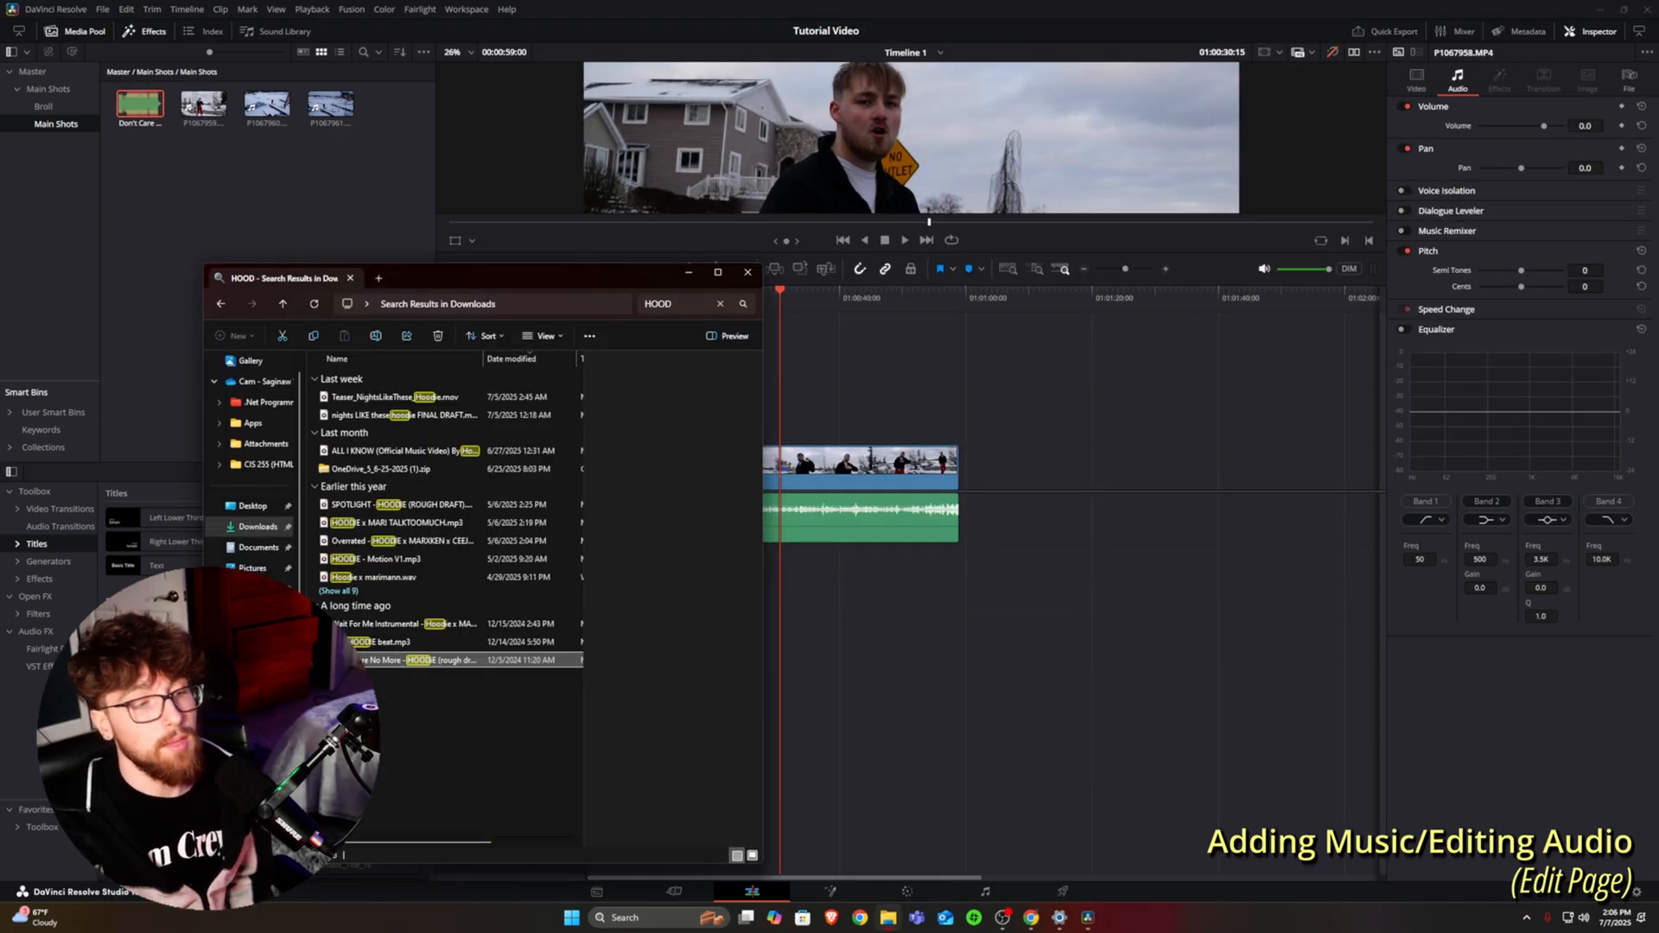
{"action": "left_click_drag", "start_coordinate": [449, 660], "coordinate": [750, 608]}
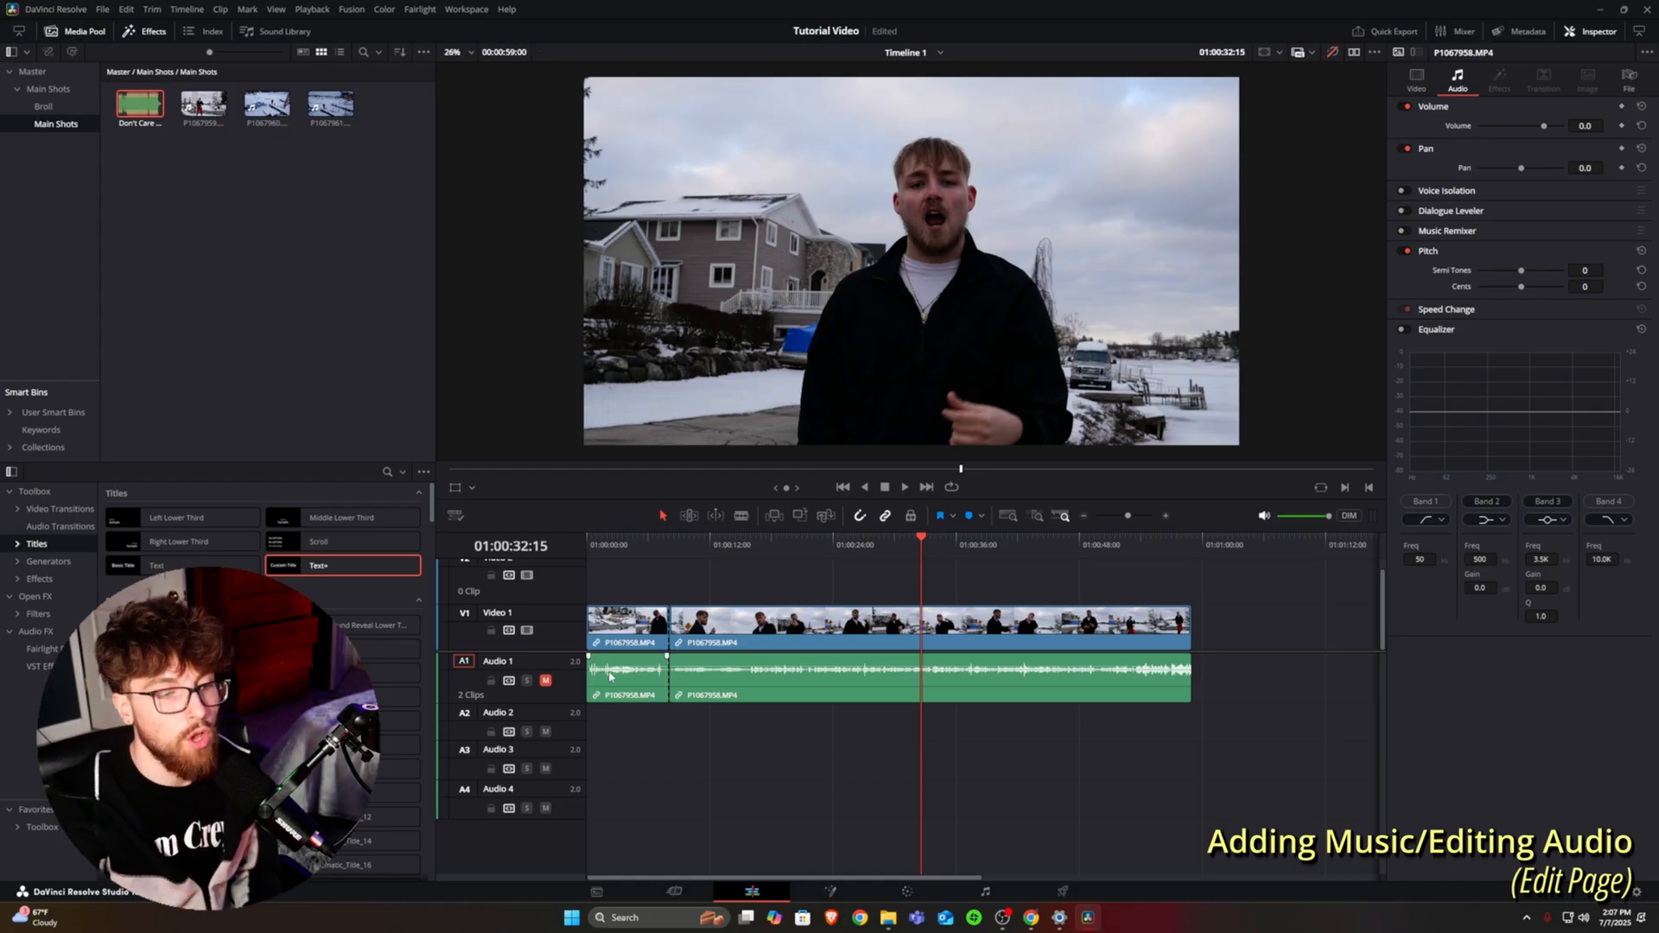
Increase the Audio 1 track height to enlarge the clips' waveforms
{"action": "left_click_drag", "start_coordinate": [568, 701], "coordinate": [568, 717]}
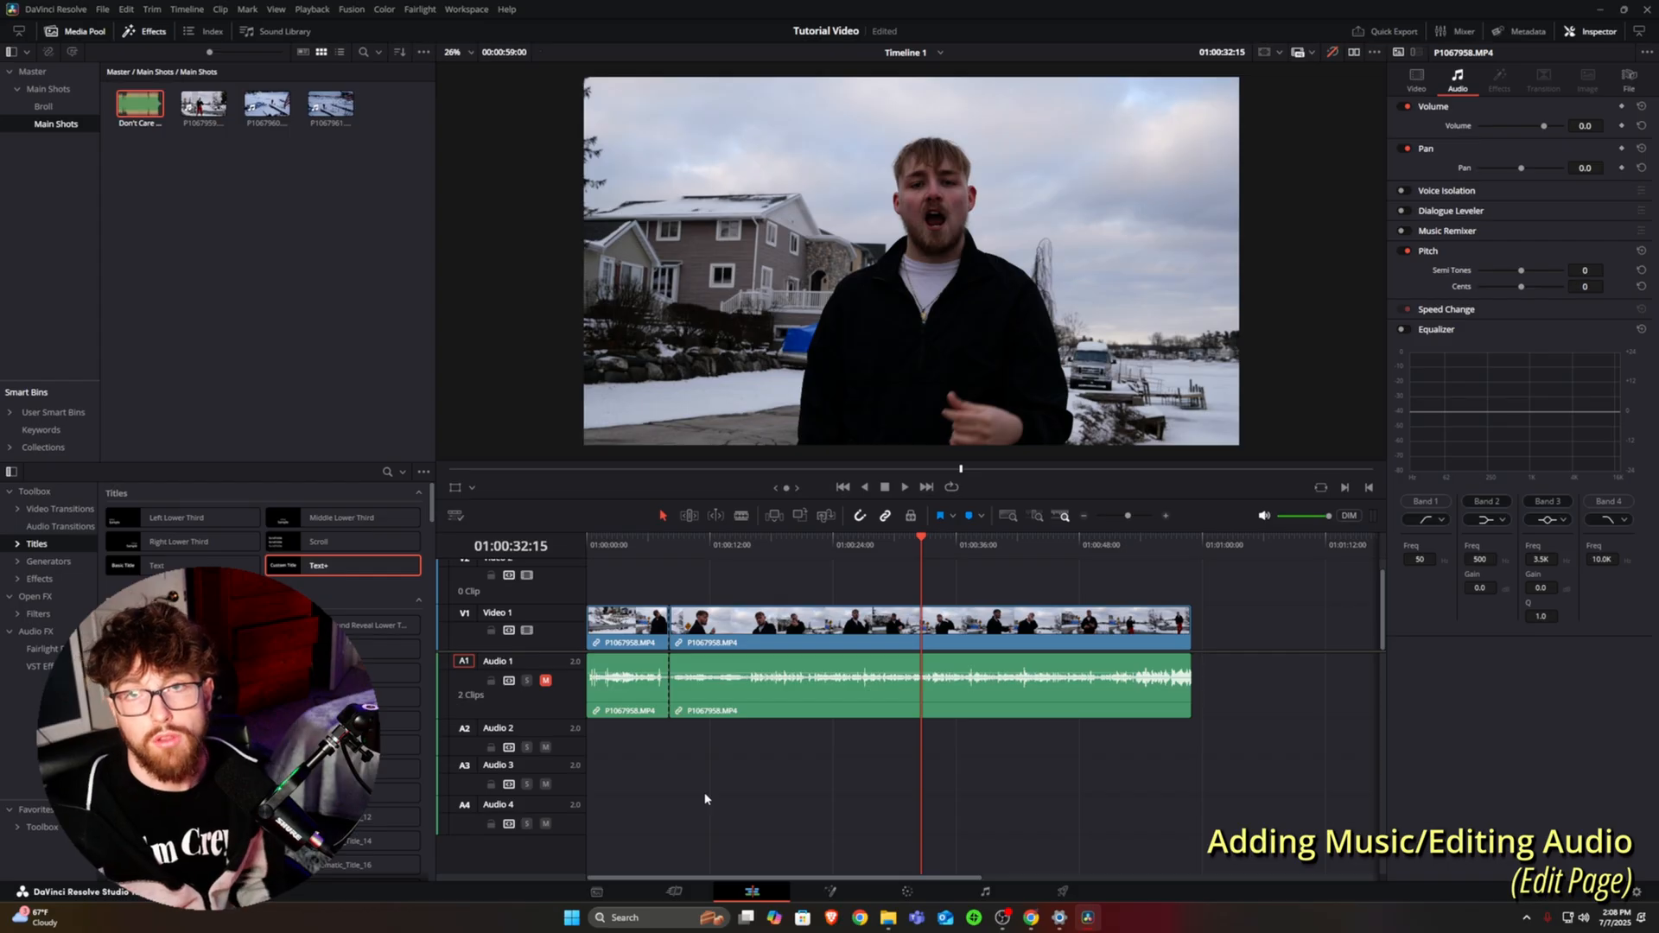
{"action": "left_click_drag", "start_coordinate": [560, 720], "coordinate": [555, 786]}
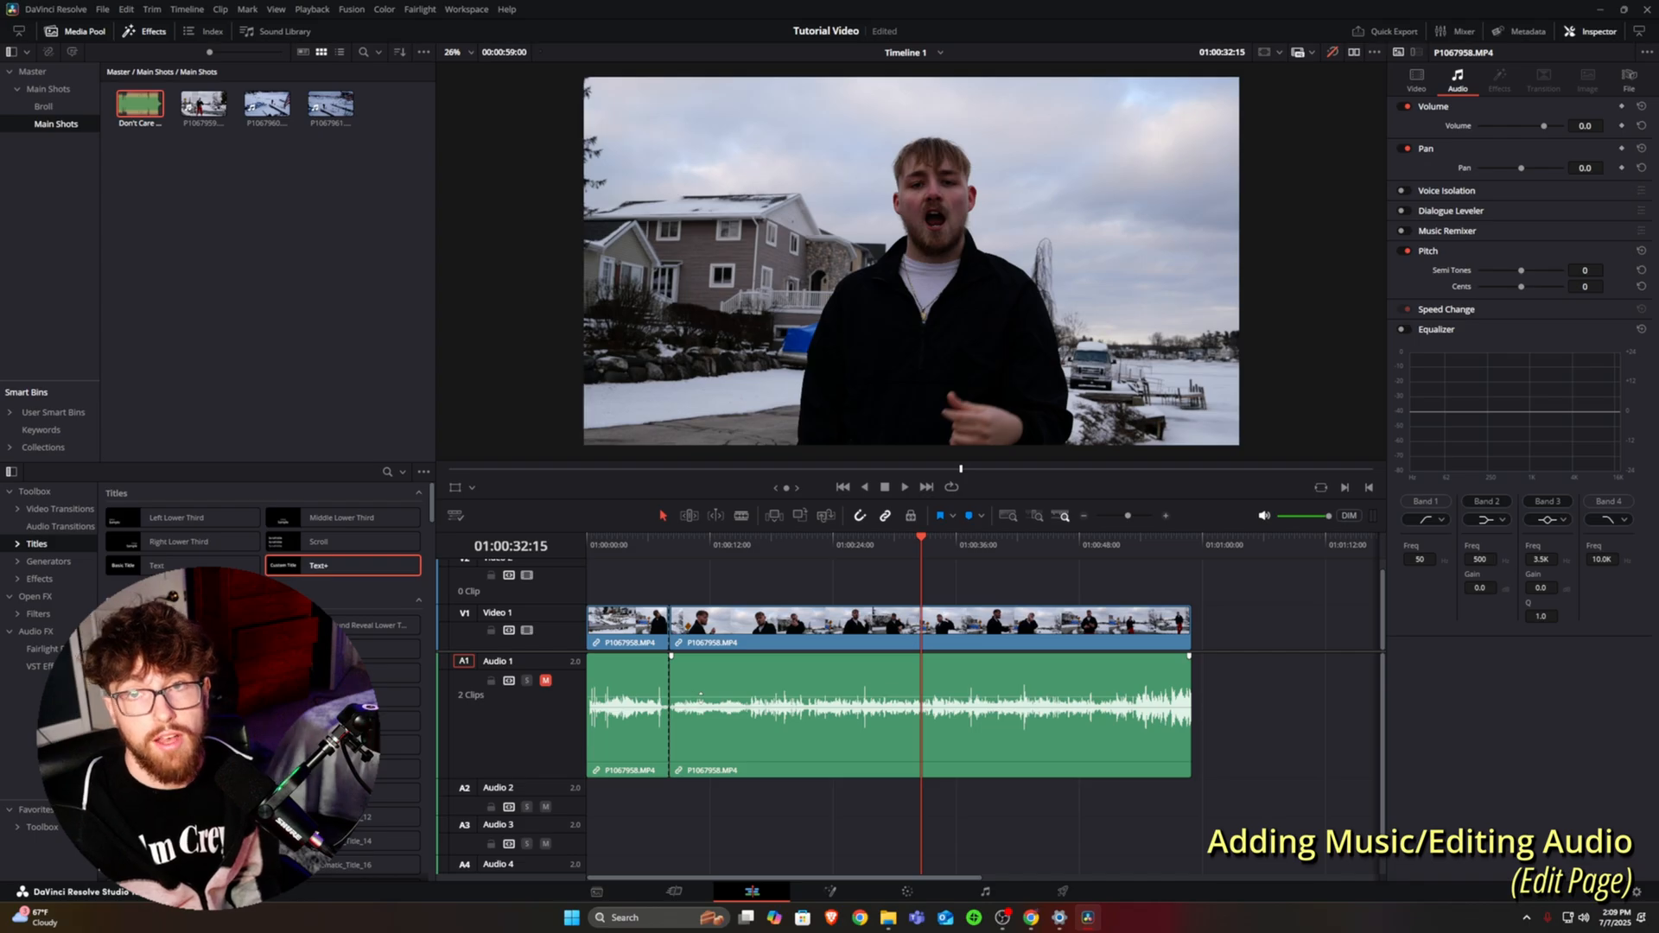
Try lowering the second clip's audio volume to about -4.9 dB and about -20.7 dB, undoing each change
{"action": "mouse_move", "coordinate": [737, 696]}
{"action": "left_mouse_down"}
{"action": "mouse_move", "coordinate": [737, 676]}
{"action": "mouse_move", "coordinate": [737, 702]}
{"action": "left_mouse_up"}
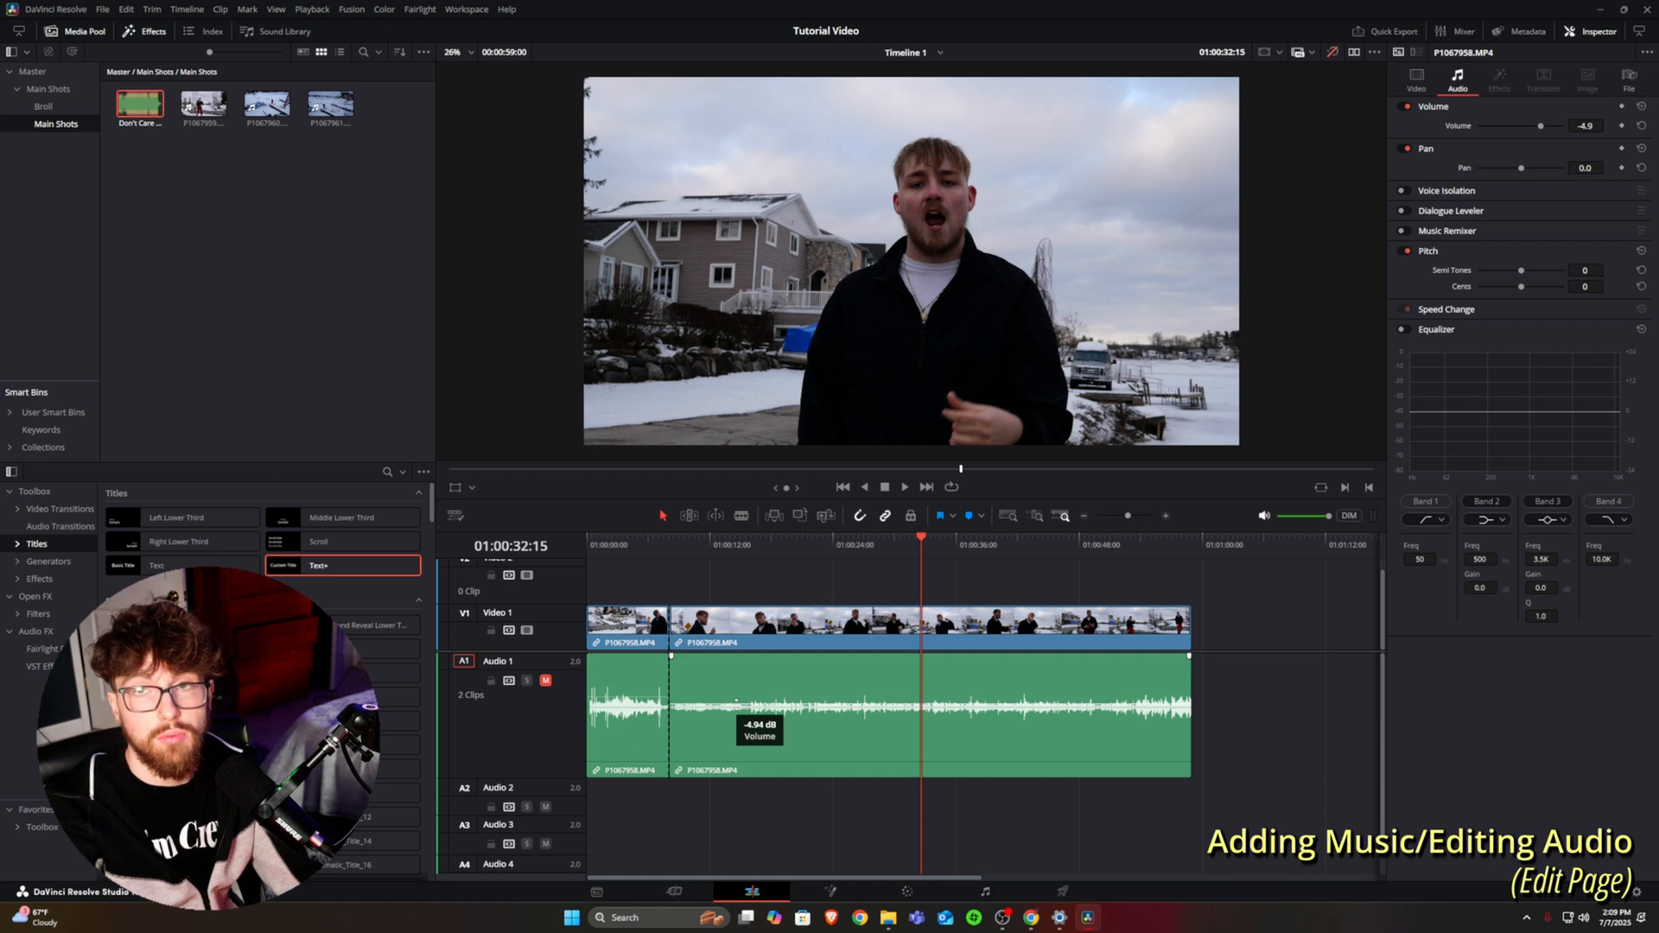
{"action": "key", "text": "ctrl+z"}
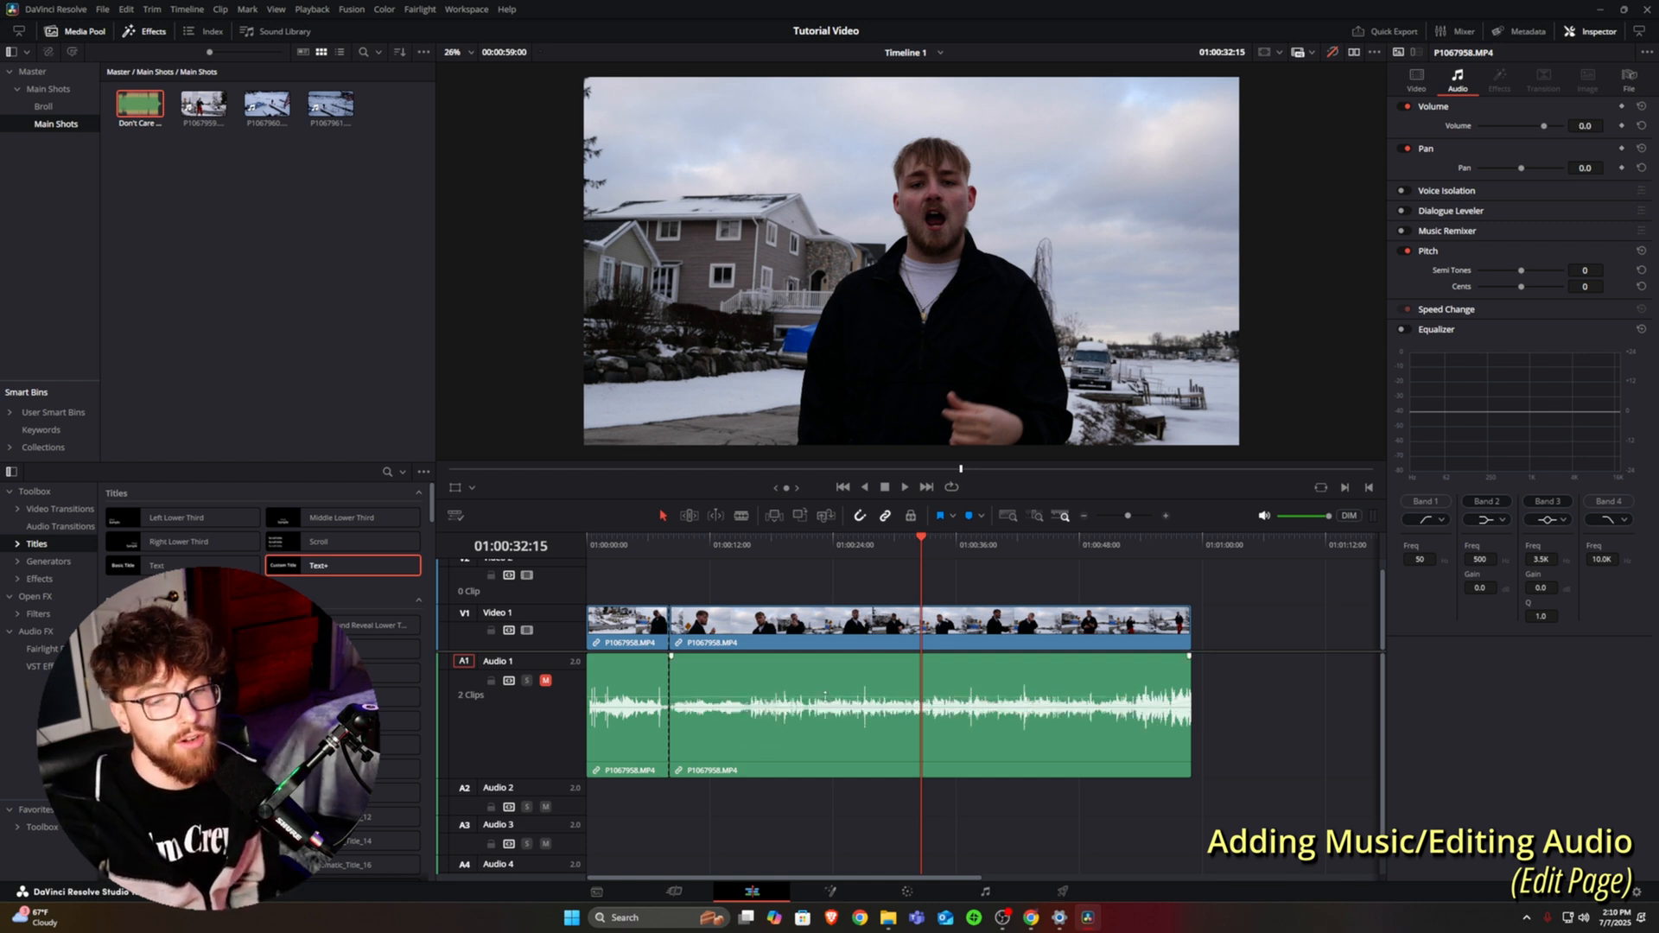
{"action": "left_click_drag", "start_coordinate": [824, 696], "coordinate": [820, 727]}
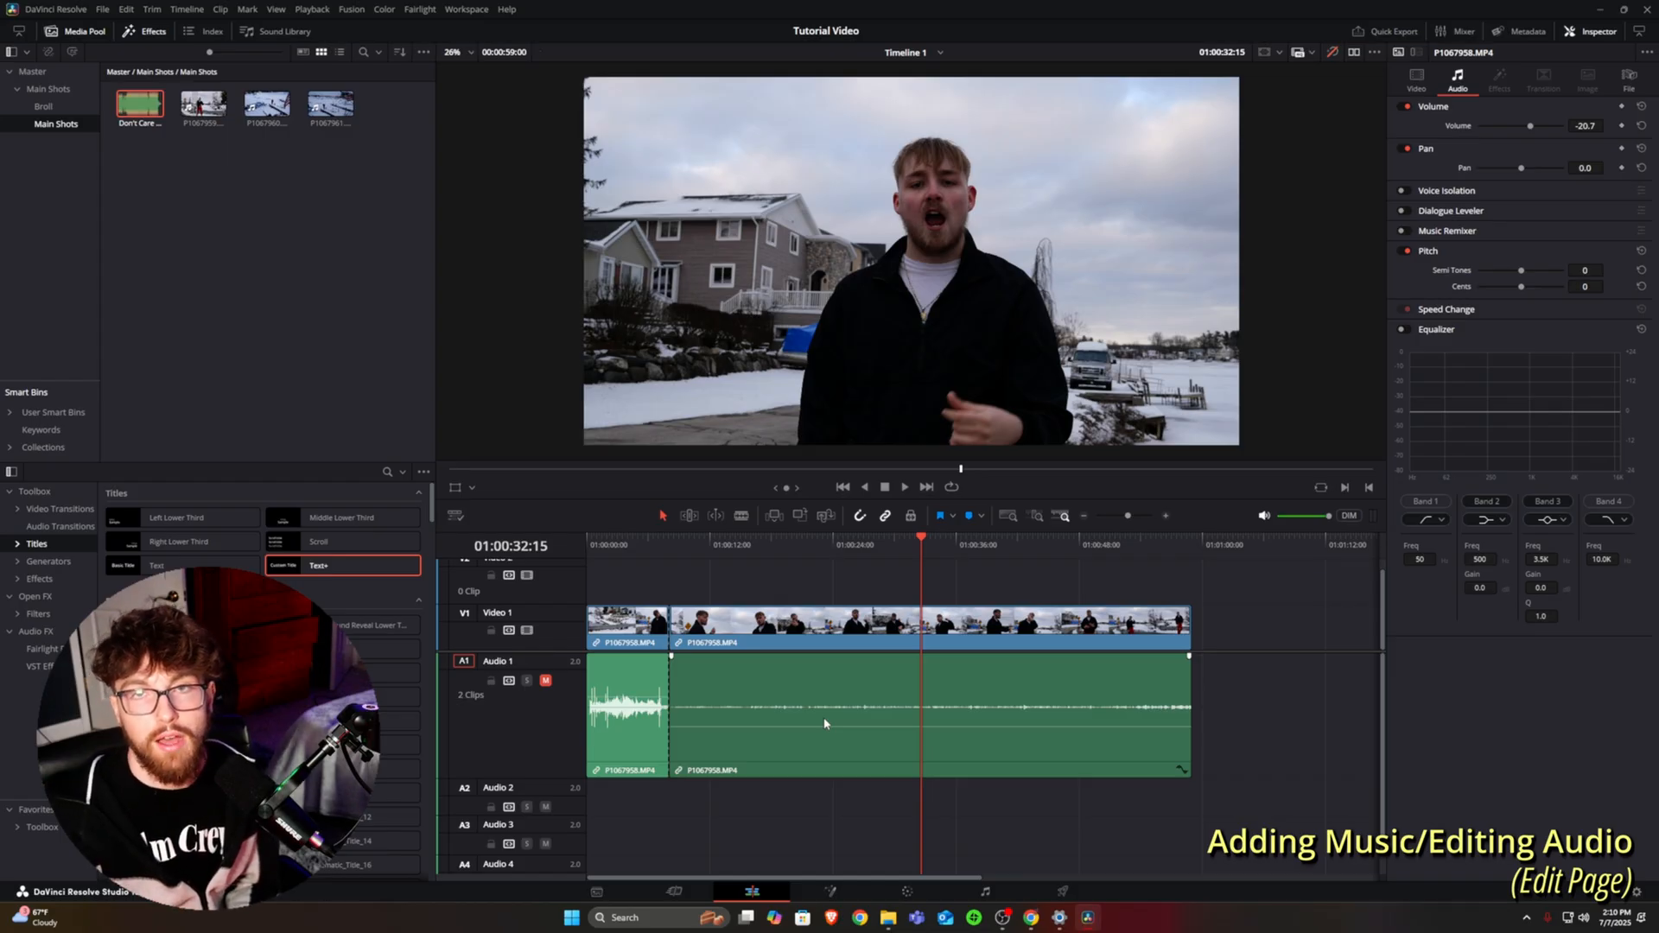
{"action": "key", "text": "ctrl+z"}
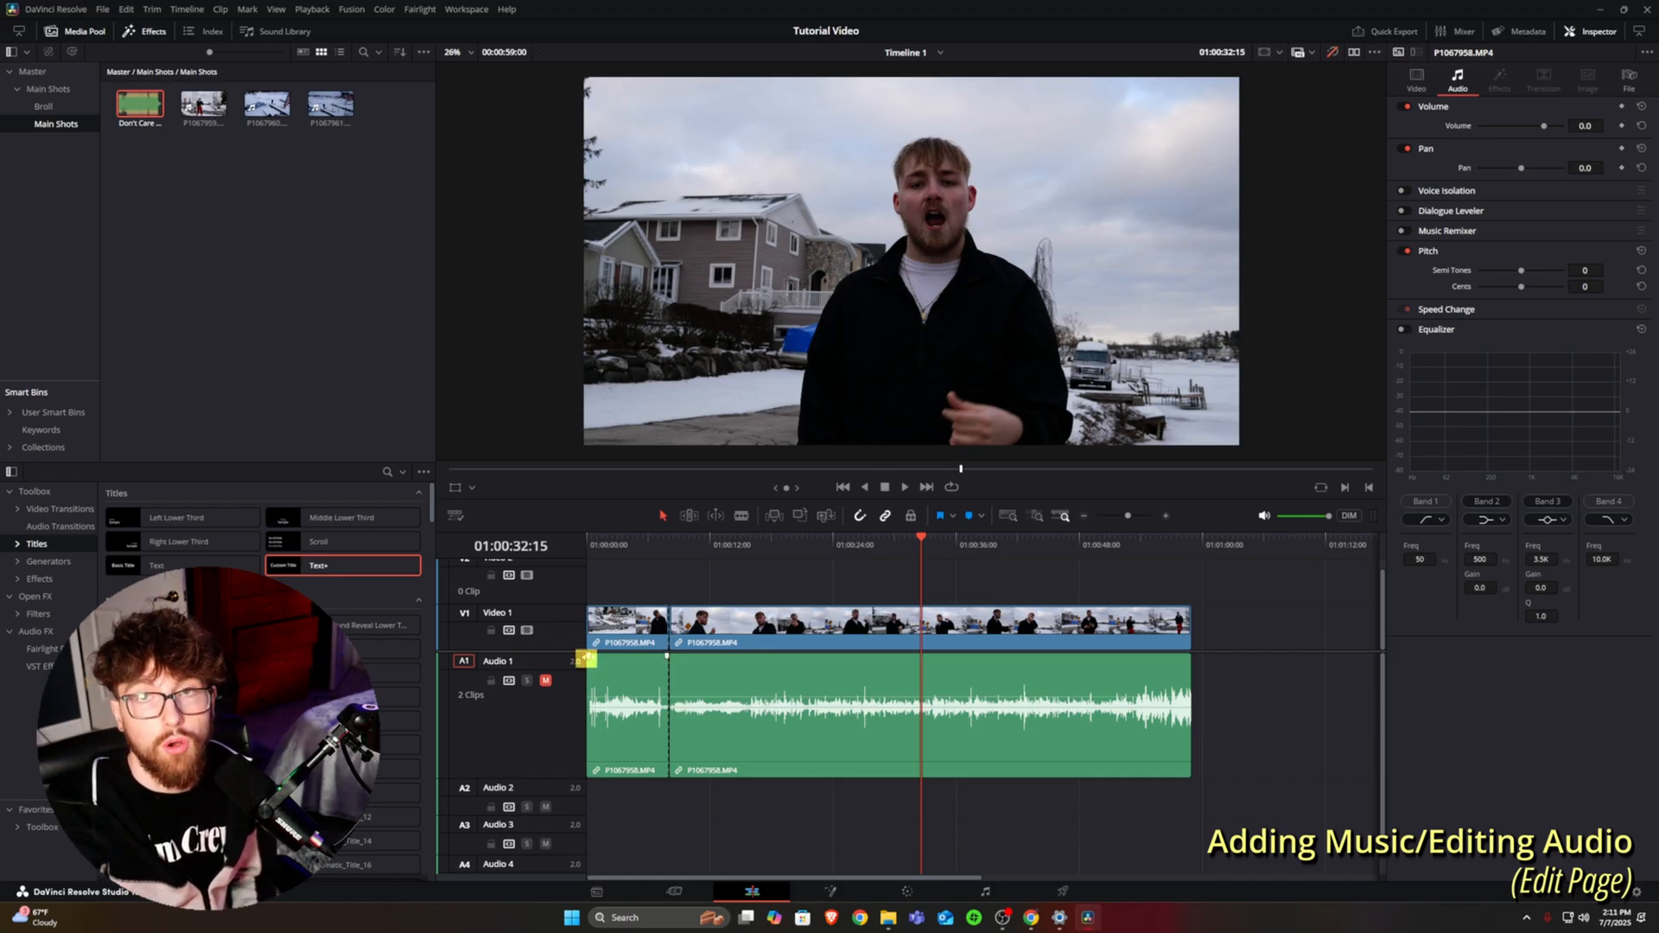
Add a short fade-in to the start of the first clip's audio
{"action": "left_click_drag", "start_coordinate": [586, 658], "coordinate": [606, 656]}
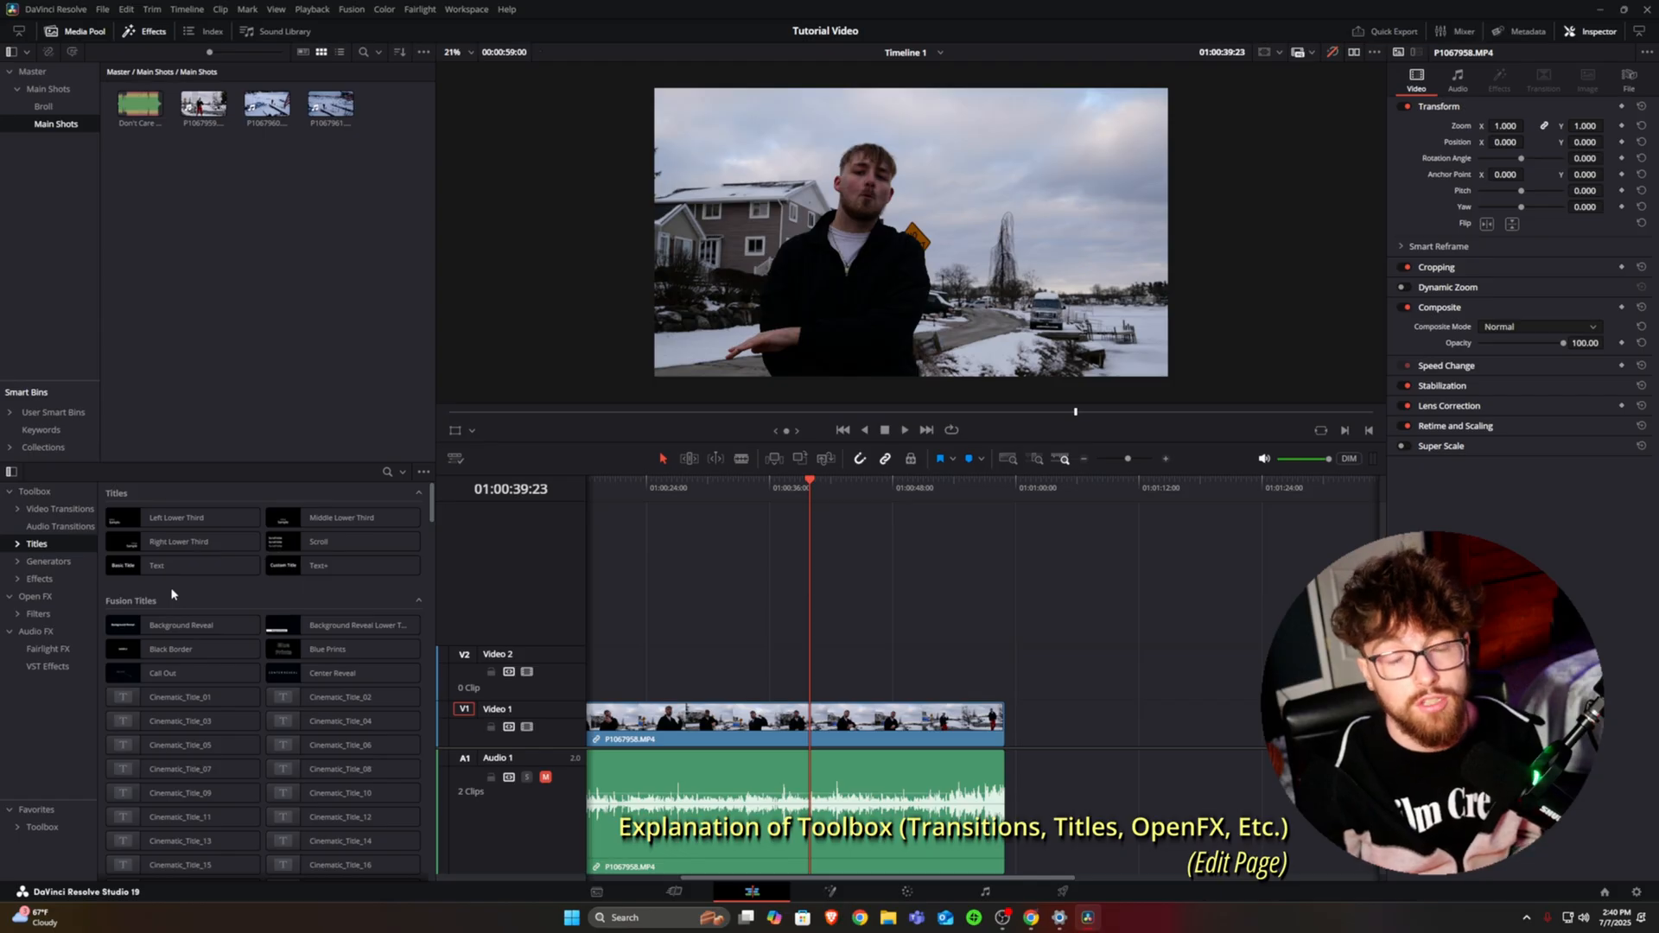
Place a basic Text title on Video 2 above the clip at about 39 seconds and open its text for editing
{"action": "left_click_drag", "start_coordinate": [173, 566], "coordinate": [832, 677]}
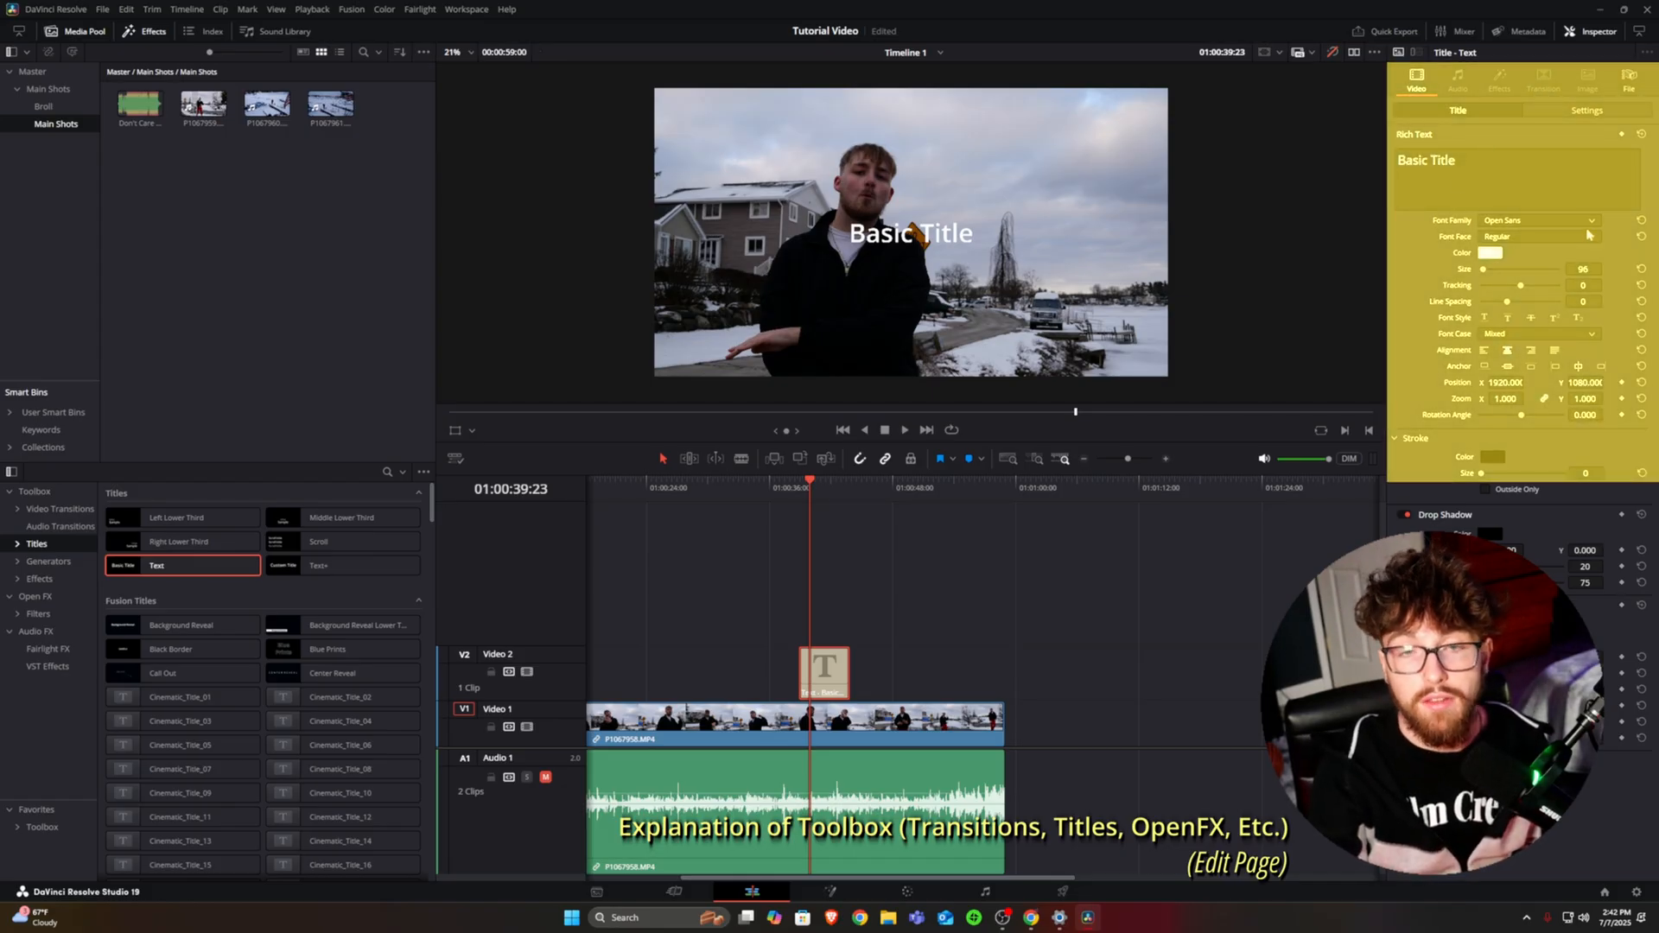
{"action": "left_click", "coordinate": [1493, 187]}
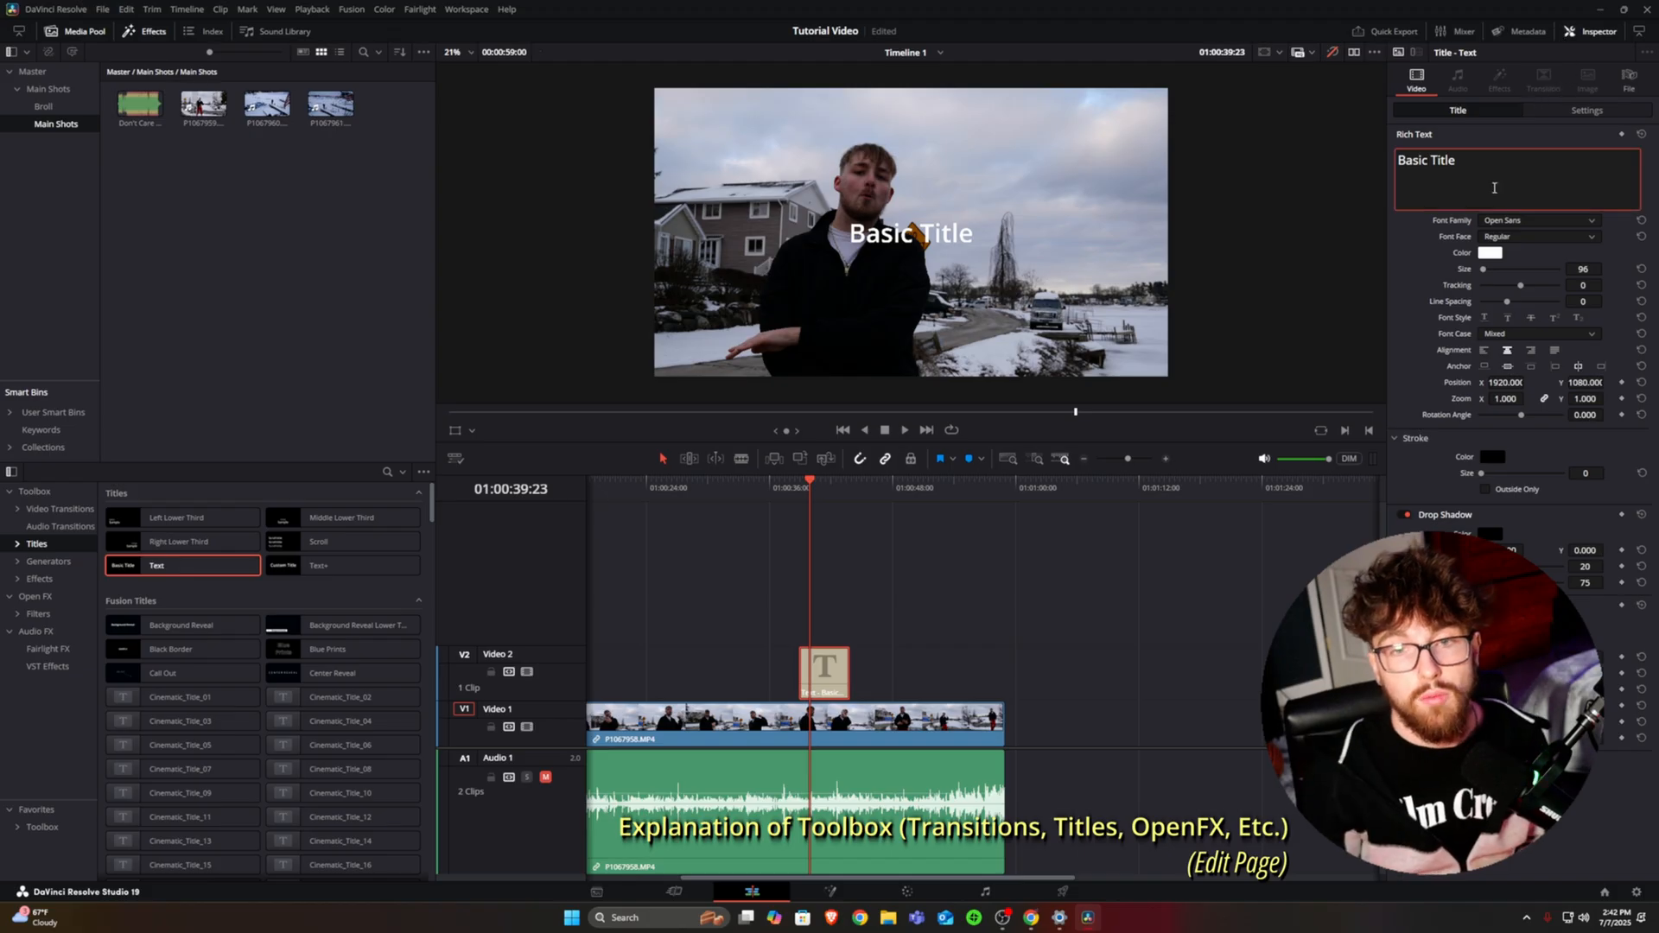
{"action": "left_click_drag", "start_coordinate": [1511, 169], "coordinate": [1401, 162]}
{"action": "left_click", "coordinate": [1474, 162]}
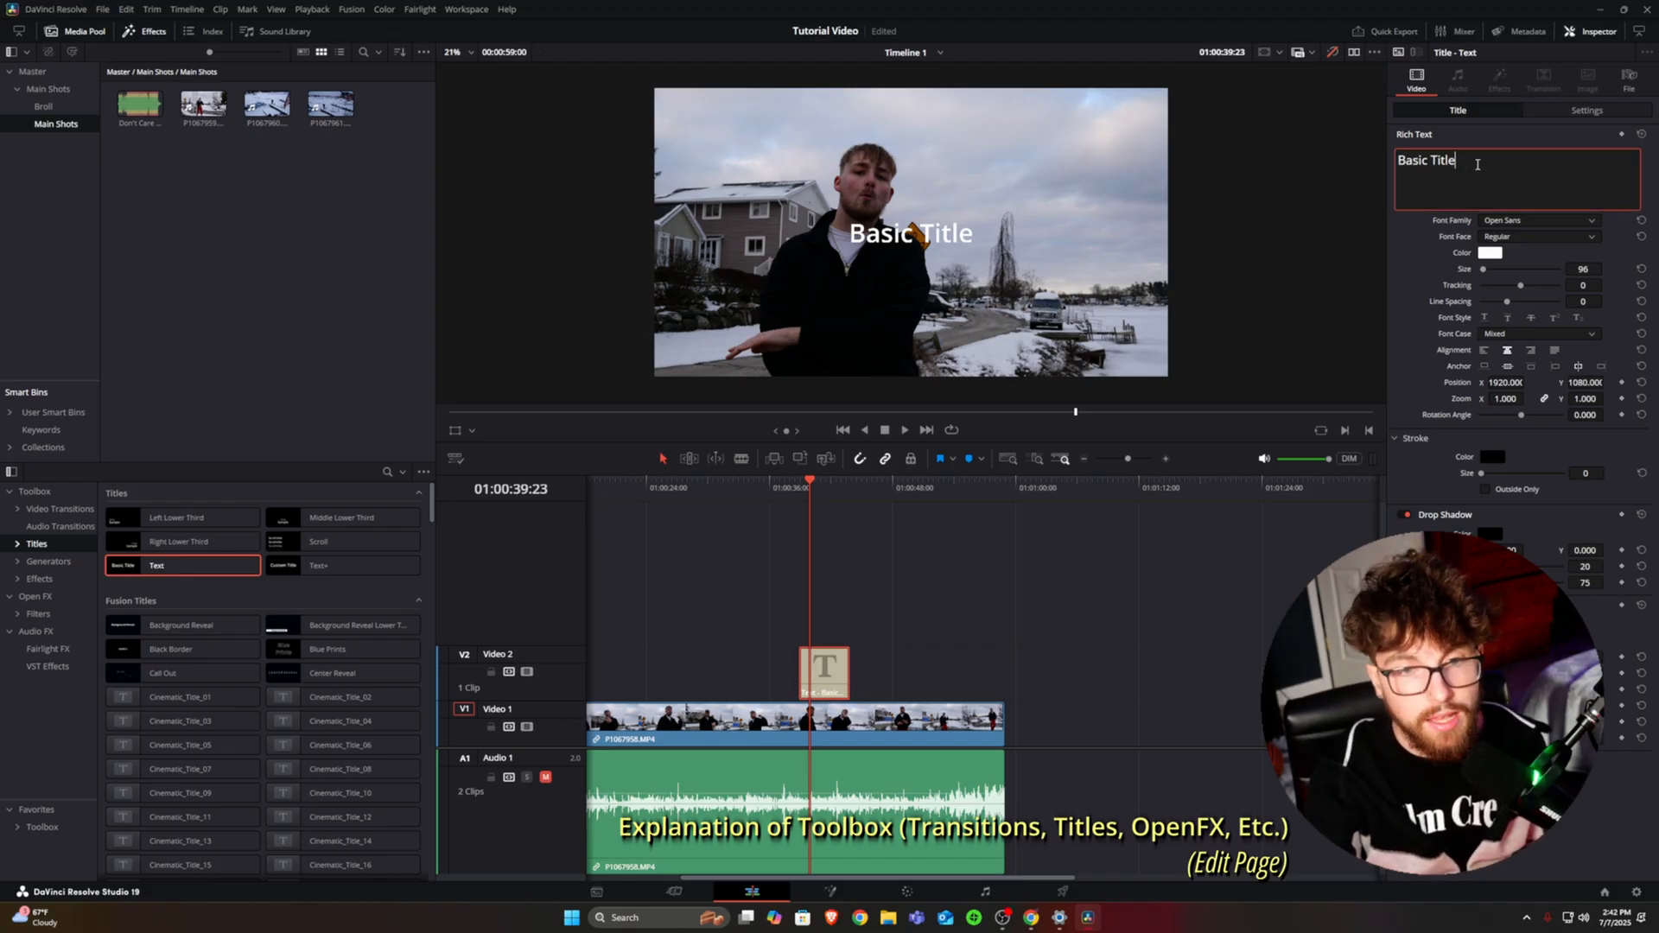
Open the title's font family and font face options to examine the choices
{"action": "left_click", "coordinate": [1527, 218]}
{"action": "left_click", "coordinate": [1527, 216]}
{"action": "left_click", "coordinate": [1523, 235]}
{"action": "left_click", "coordinate": [1523, 238]}
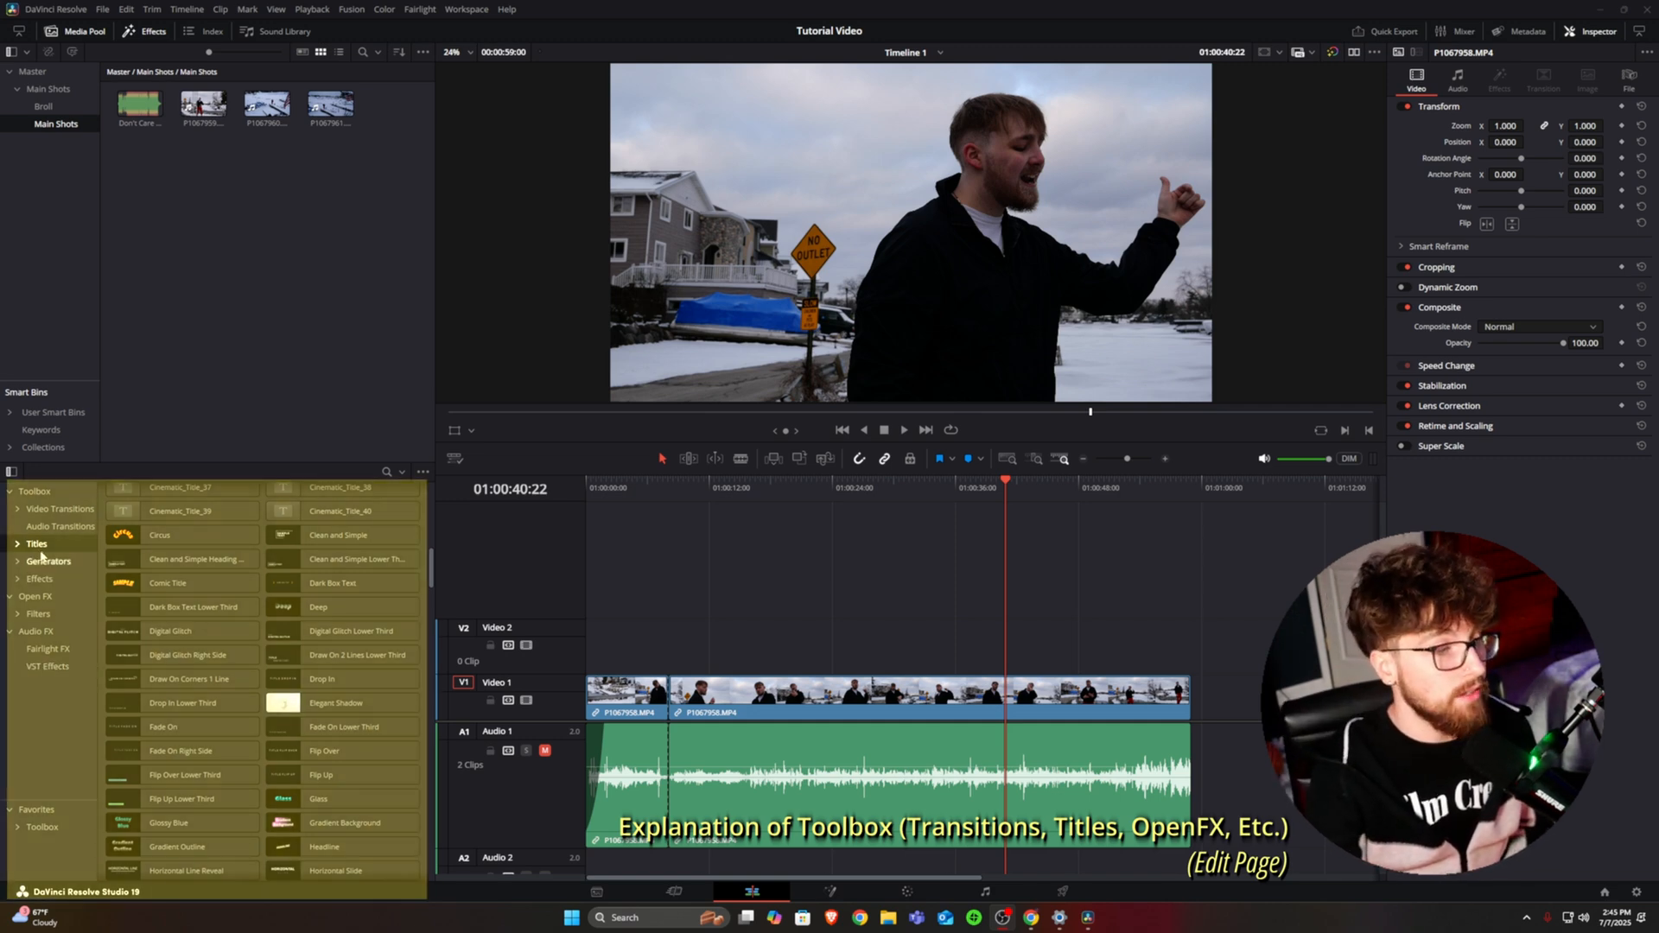
Place the Drop In Lower Third title on Video 2 at about 37 seconds and play it back
{"action": "mouse_move", "coordinate": [152, 681]}
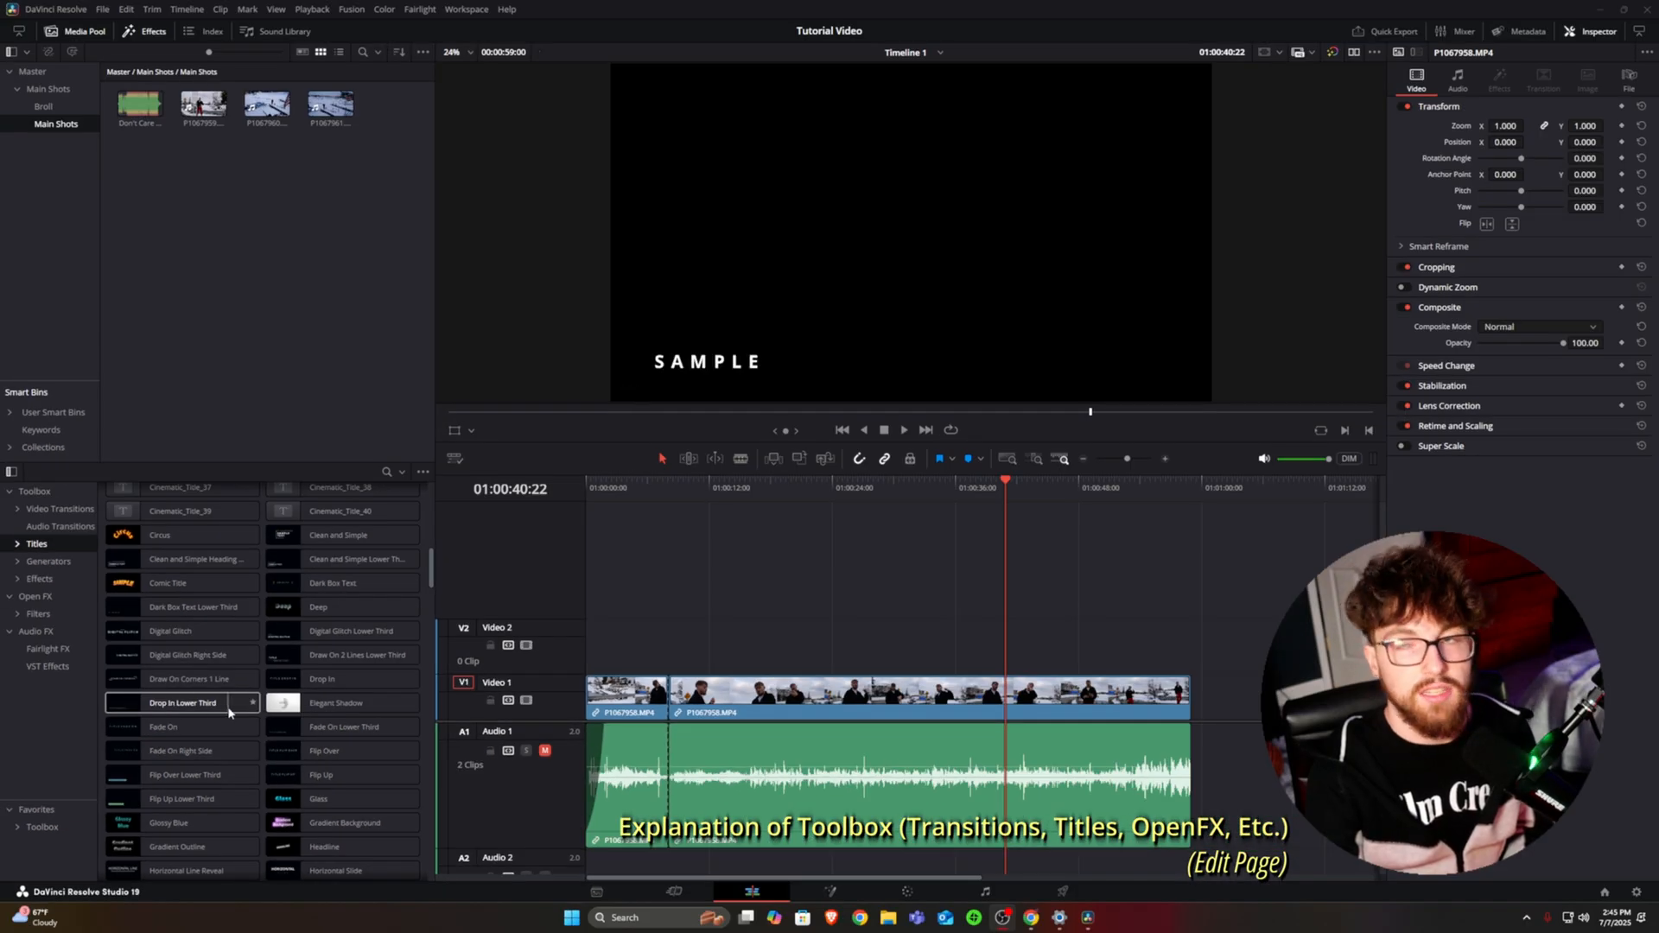
{"action": "left_click_drag", "start_coordinate": [162, 705], "coordinate": [965, 648]}
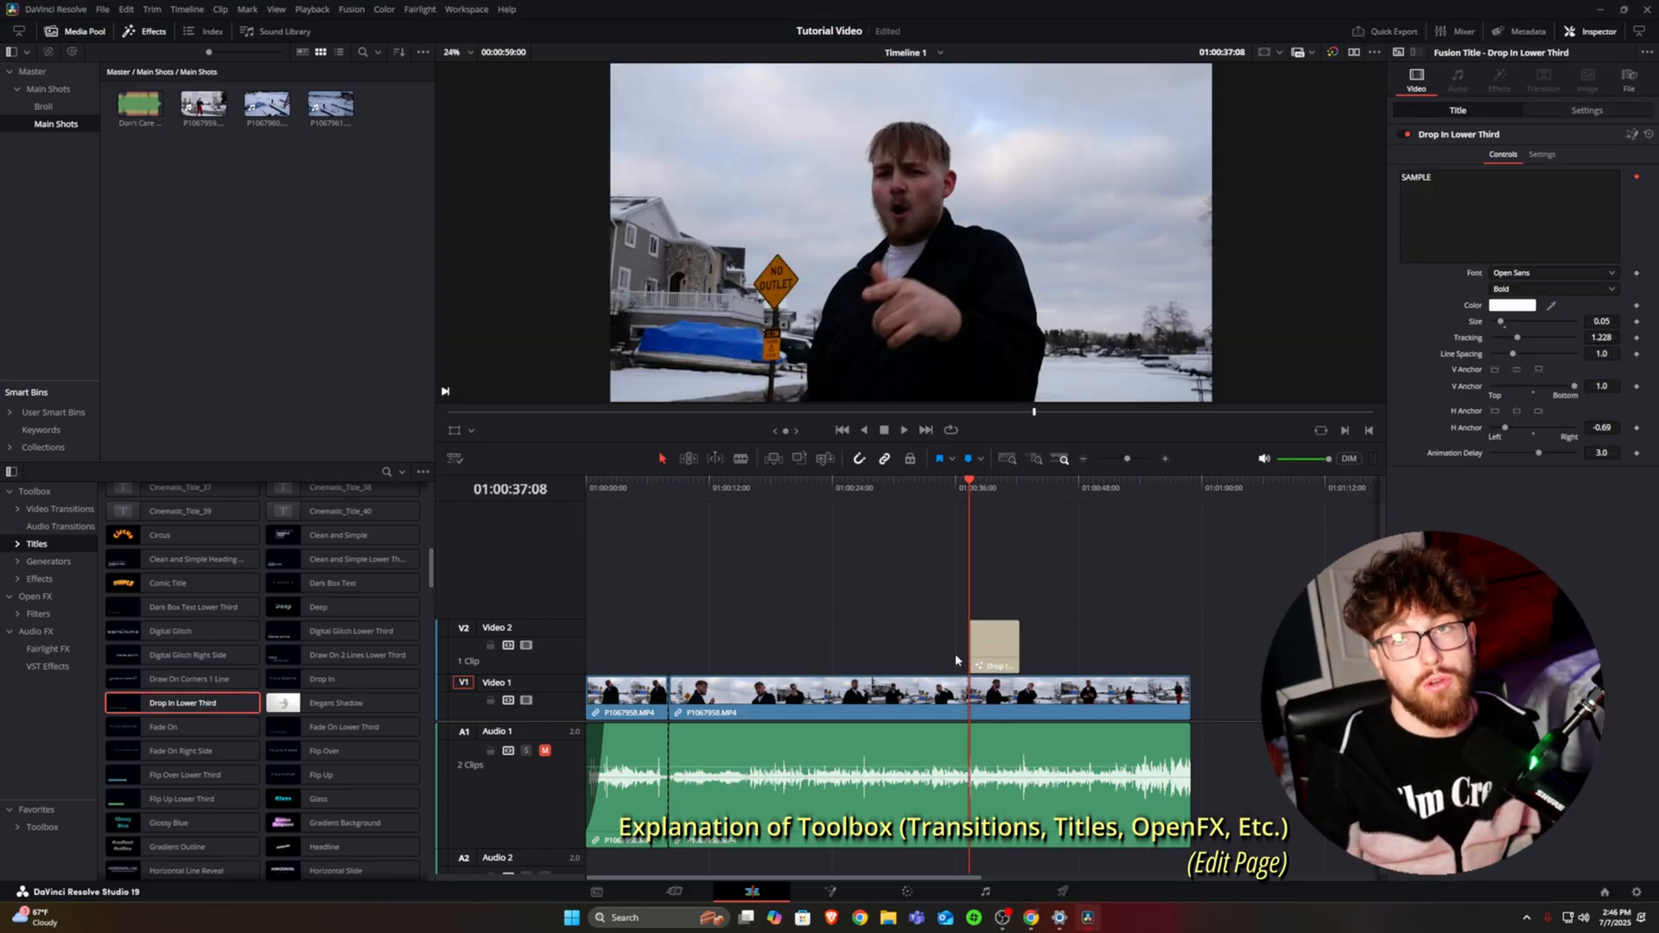
{"action": "left_click", "coordinate": [956, 653]}
{"action": "key", "text": "space"}
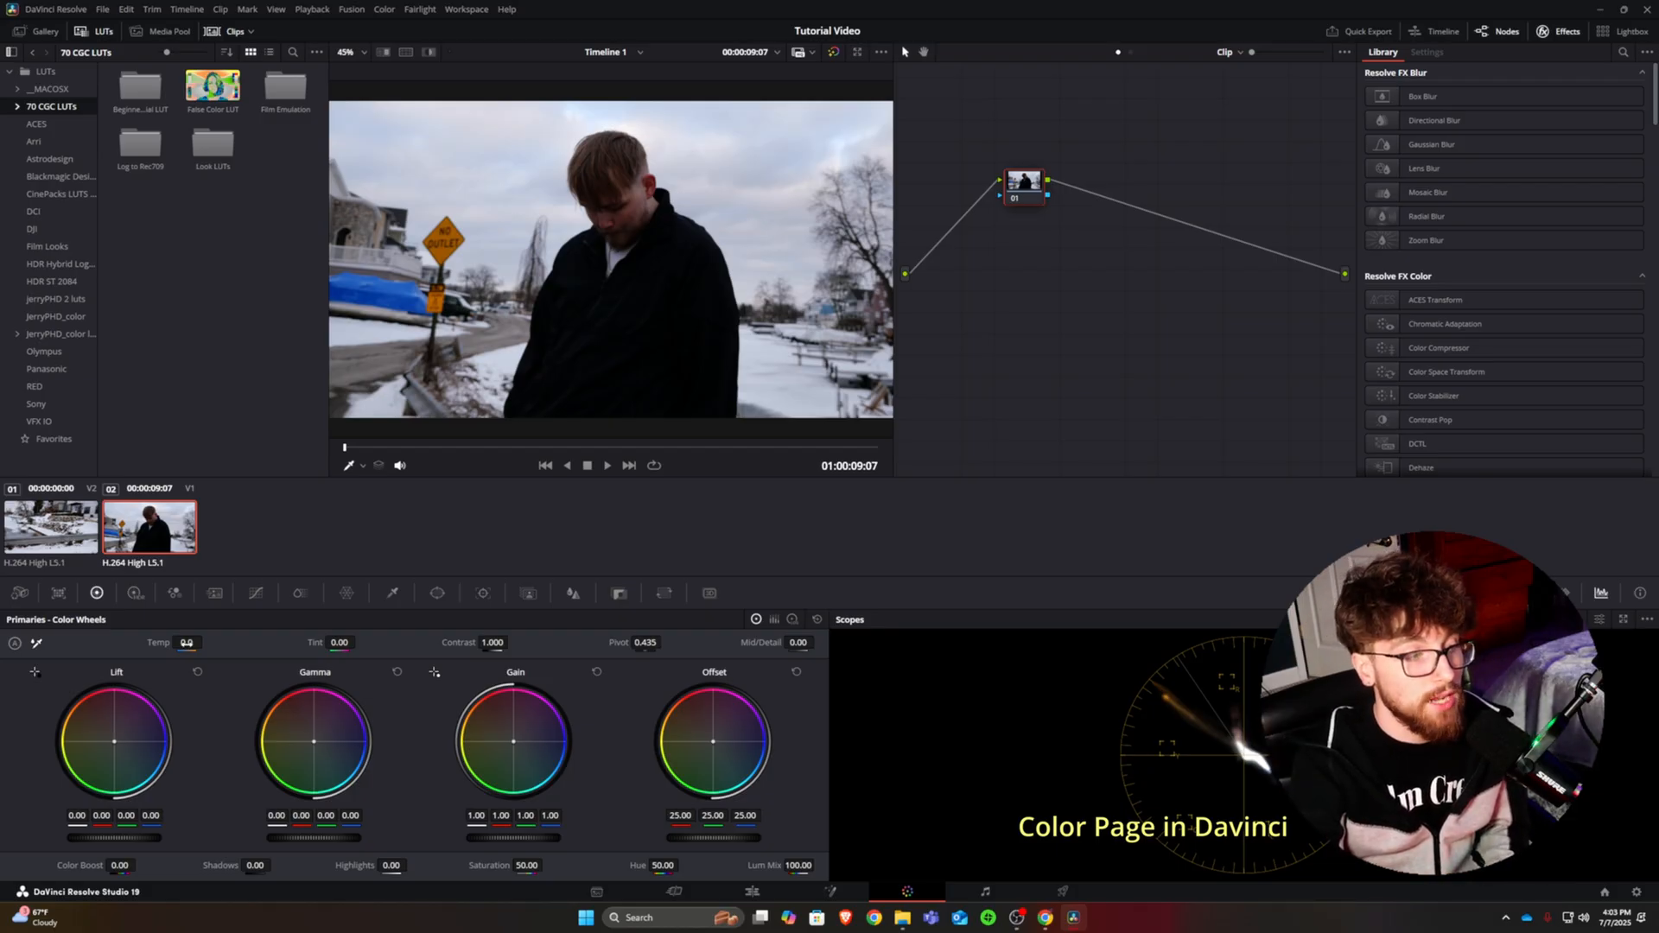
Try a primary grade on the second clip with temperature -150, contrast 1.018, shadows 60.50, highlights 71.00 and a slight color boost
{"action": "left_click_drag", "start_coordinate": [187, 642], "coordinate": [208, 644]}
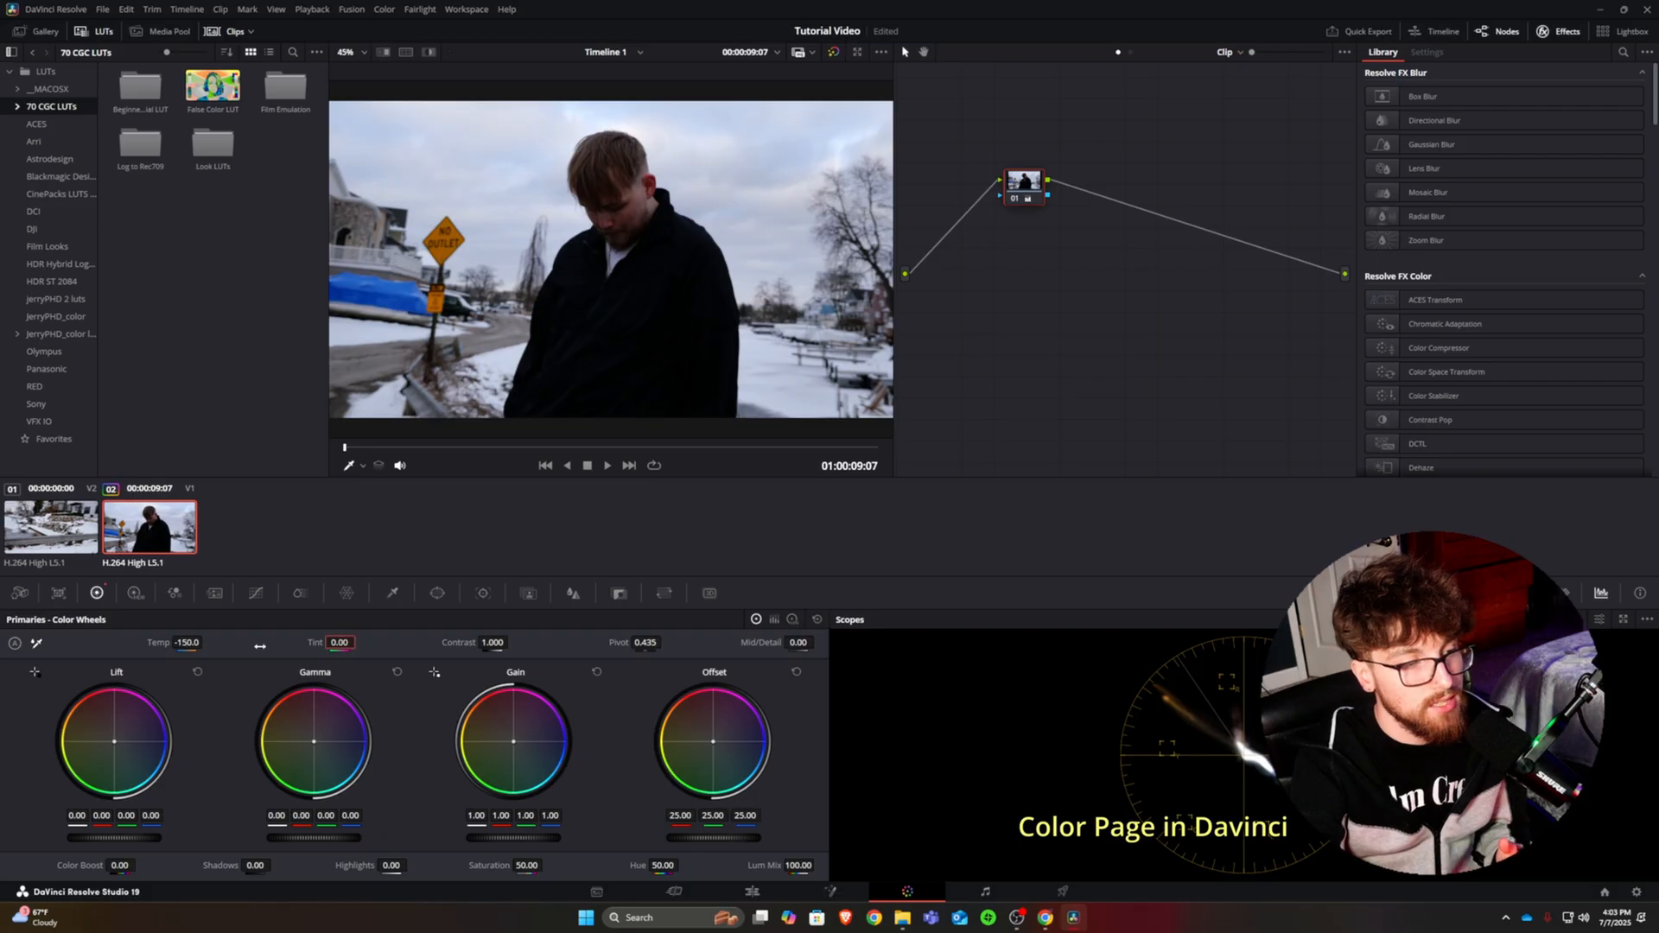
{"action": "left_click_drag", "start_coordinate": [475, 645], "coordinate": [522, 643]}
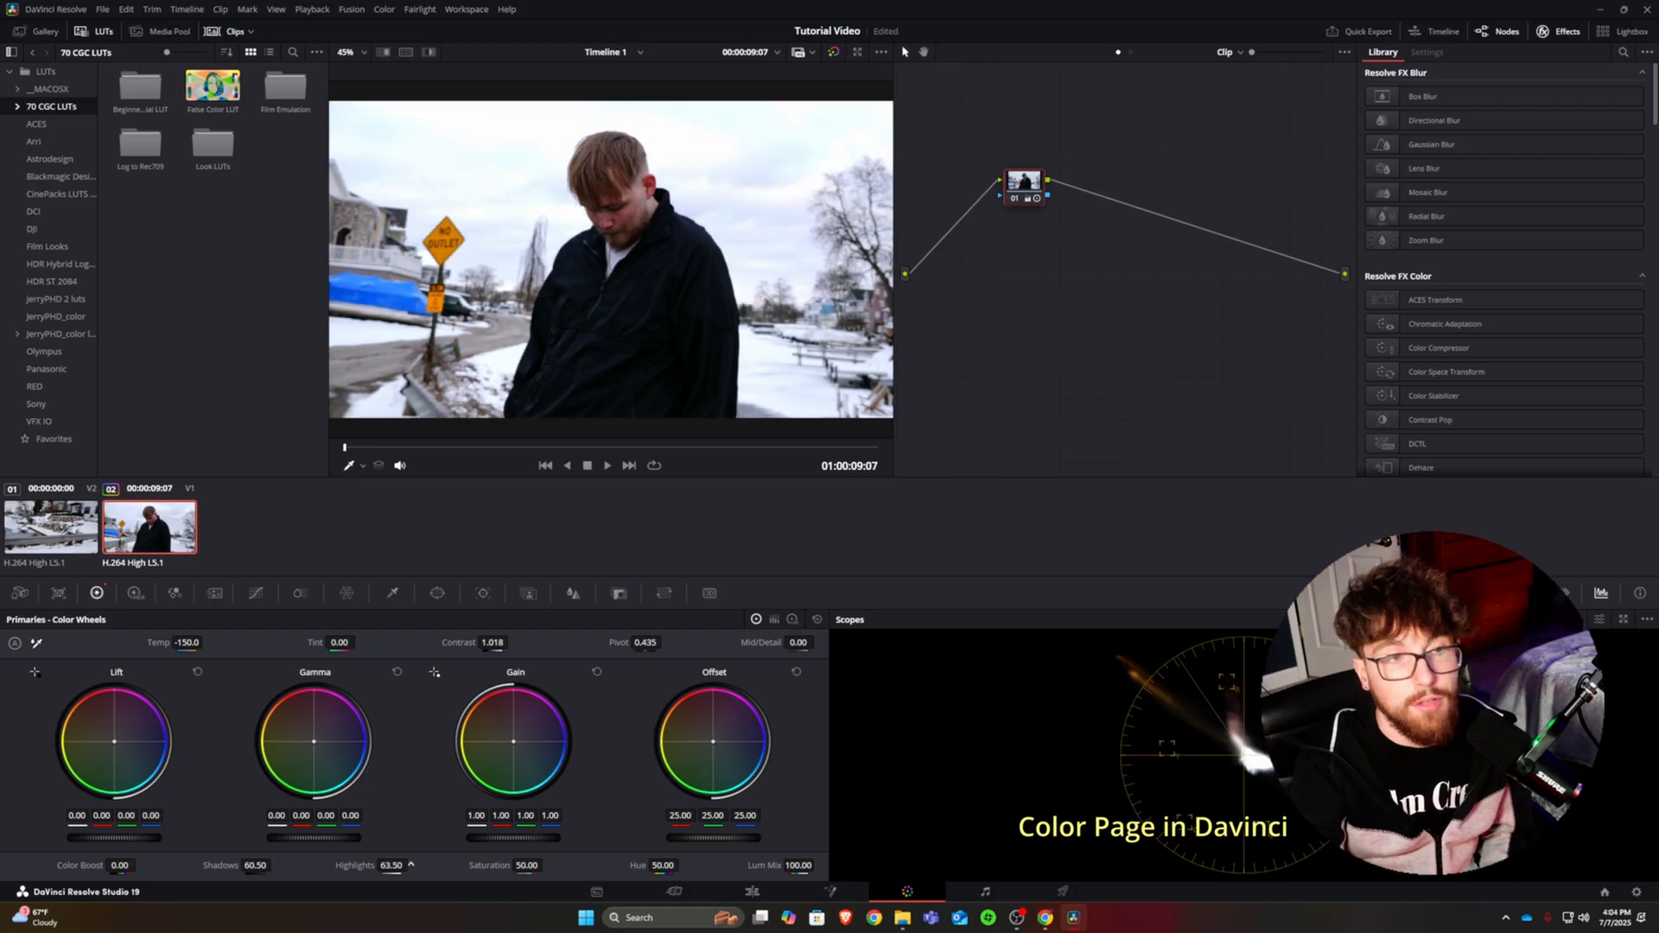
{"action": "left_click_drag", "start_coordinate": [410, 864], "coordinate": [411, 865]}
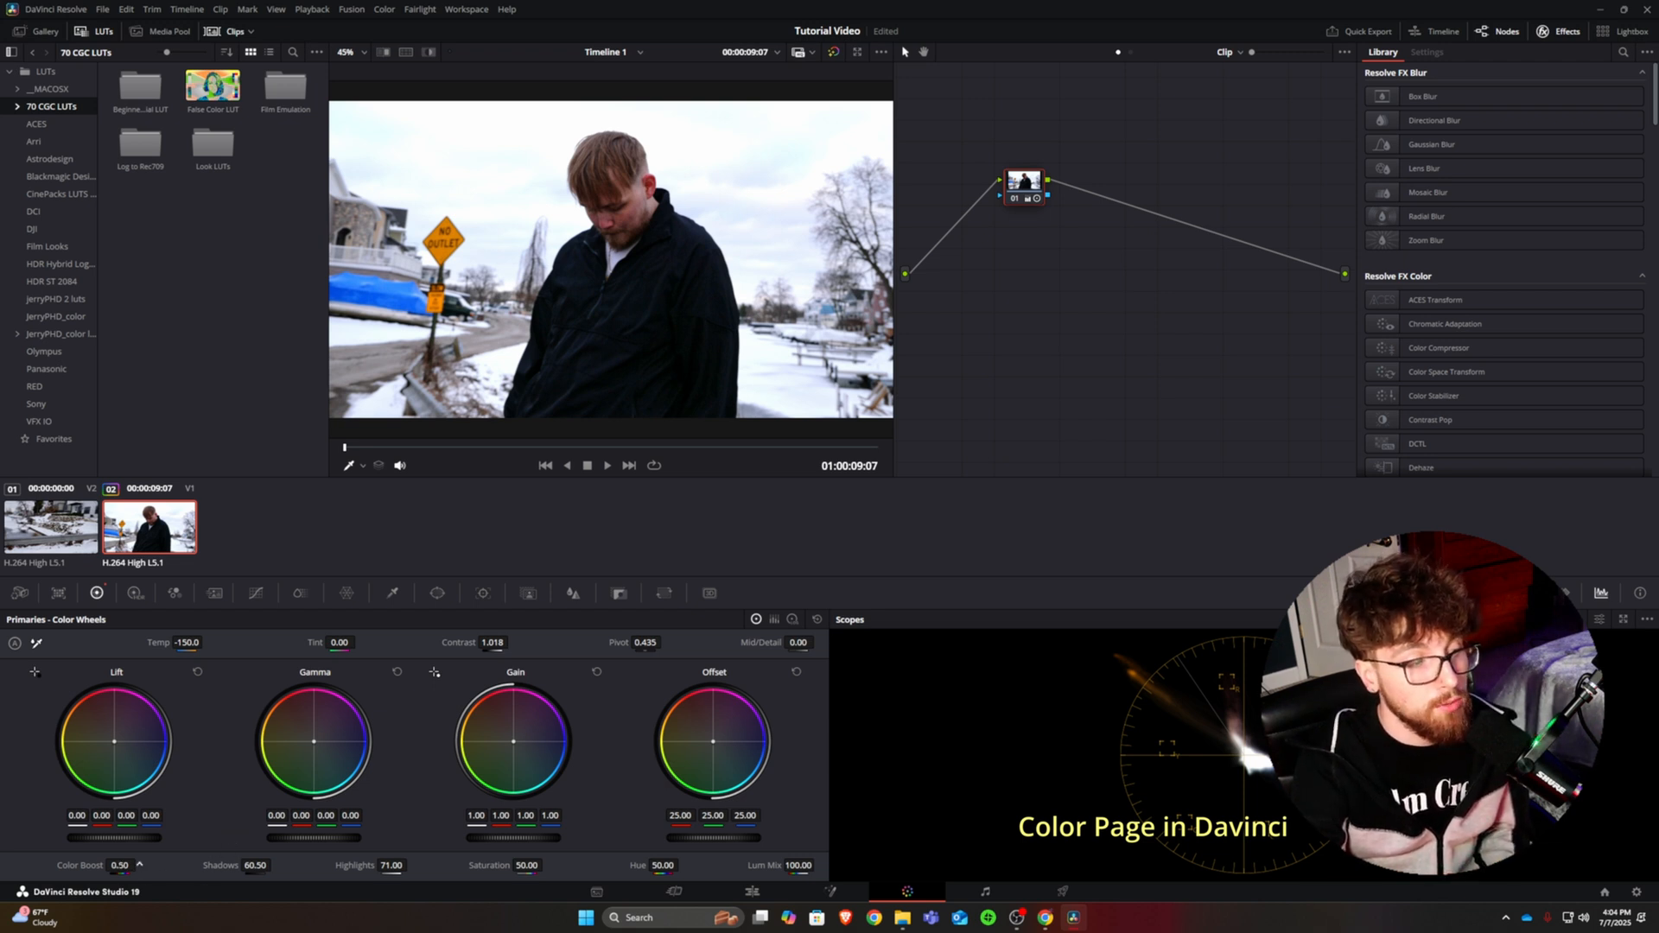
{"action": "left_click_drag", "start_coordinate": [139, 865], "coordinate": [139, 865]}
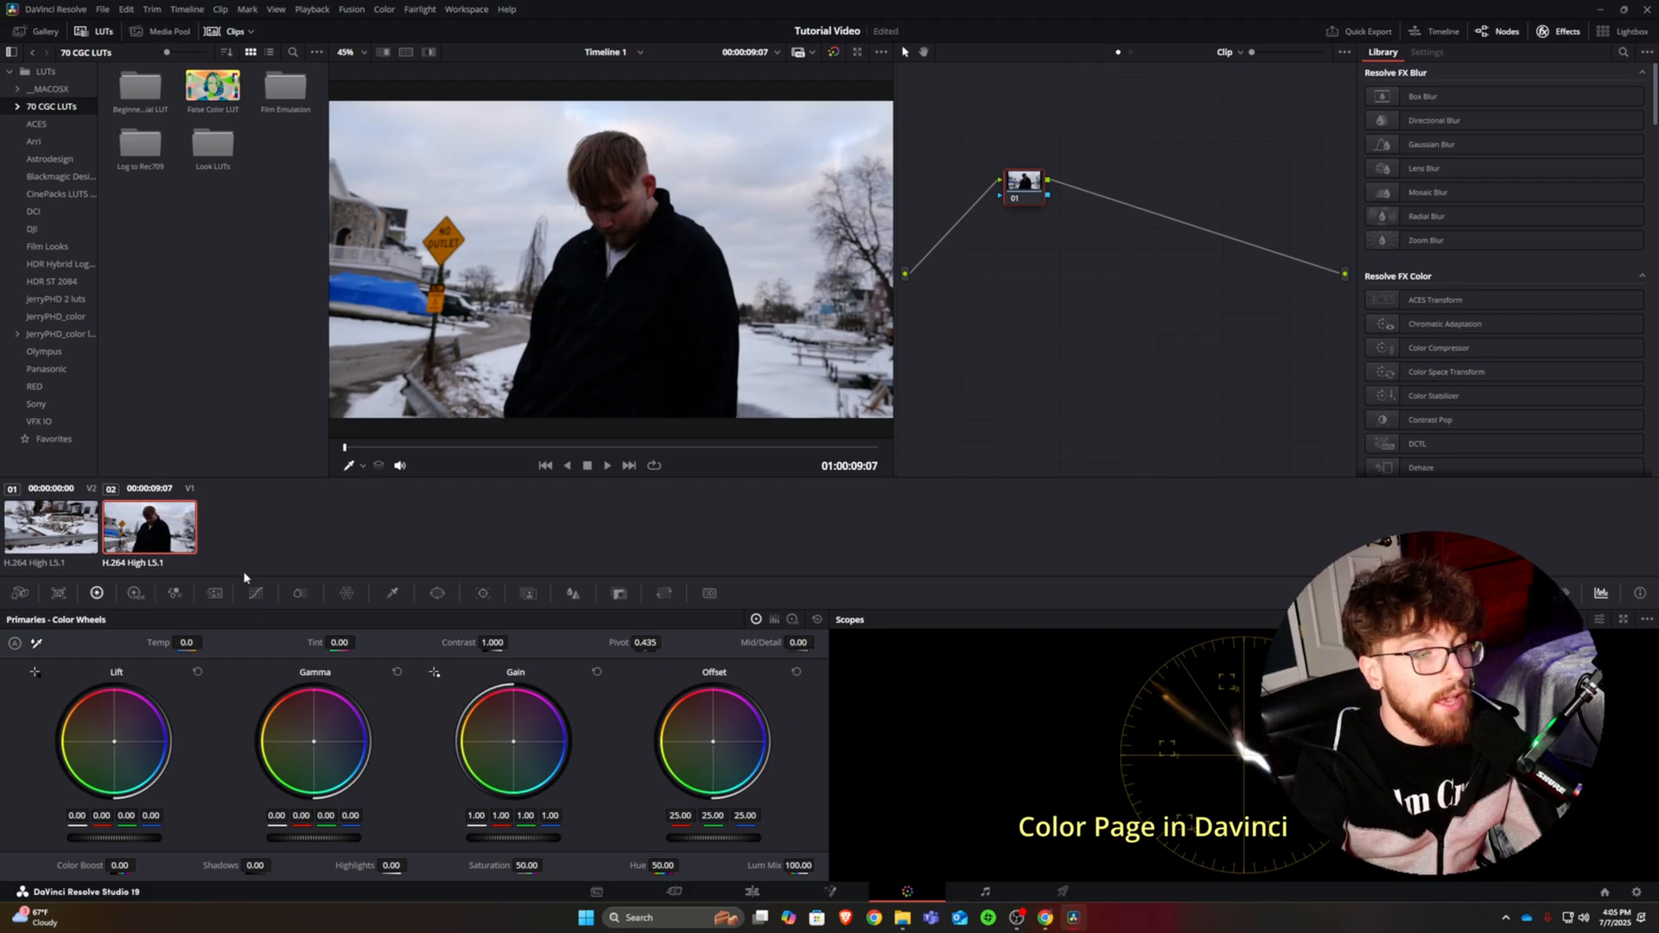
Add shadow, midtone and highlight control points to the second clip's custom curve
{"action": "left_click", "coordinate": [257, 593]}
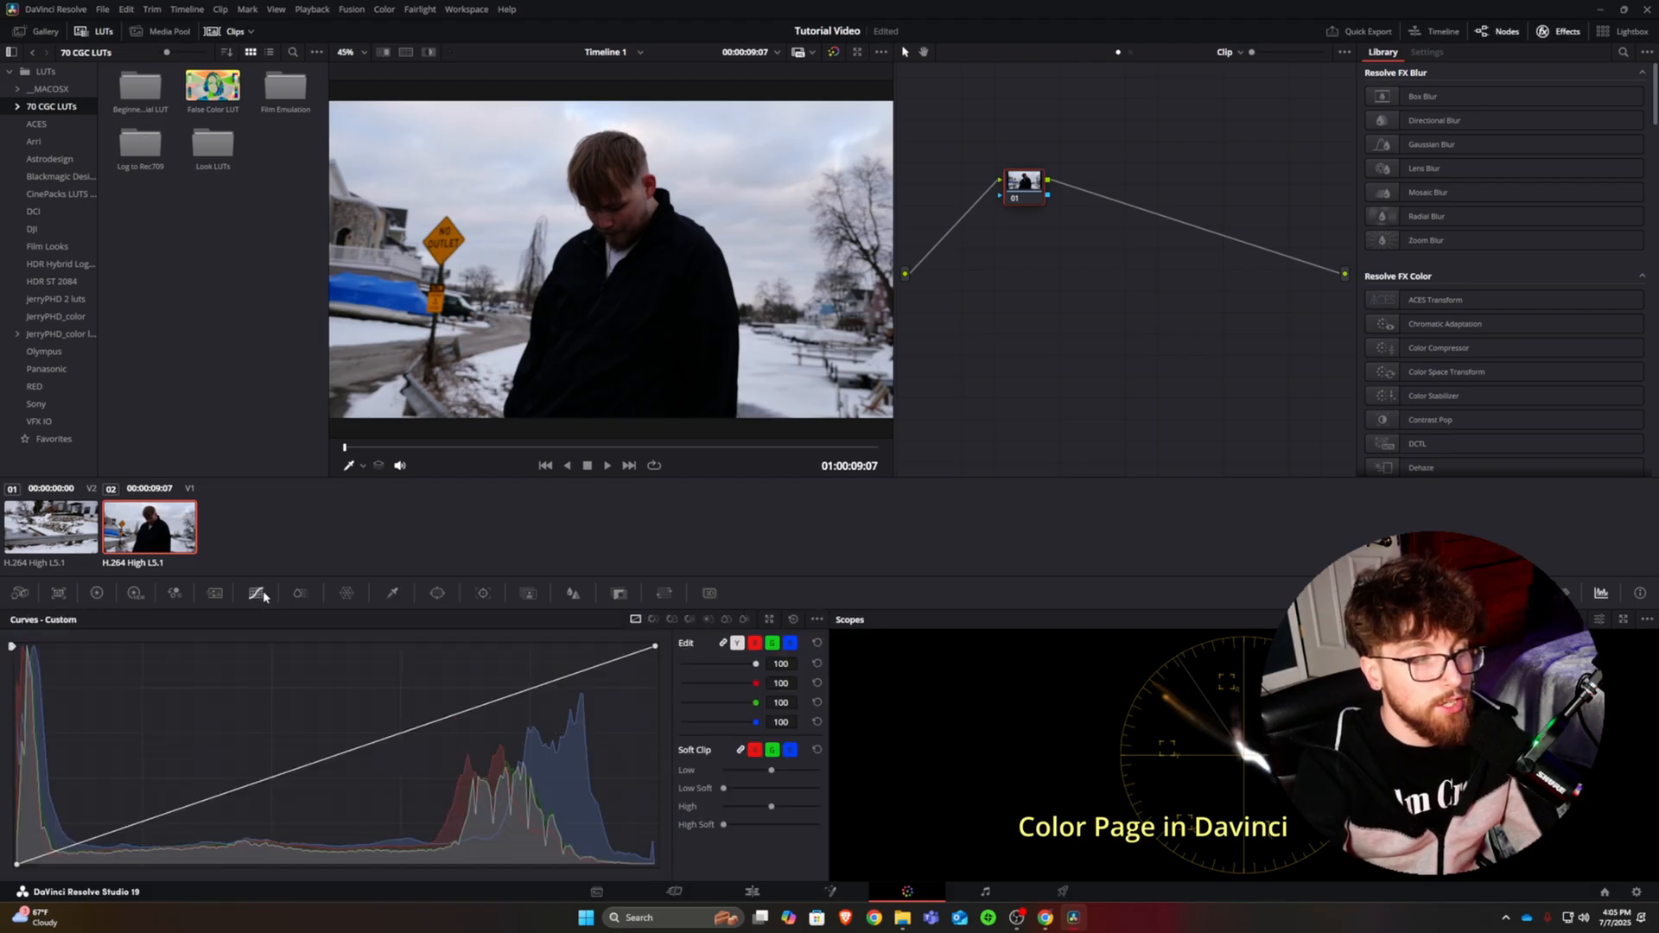
{"action": "left_click", "coordinate": [341, 759]}
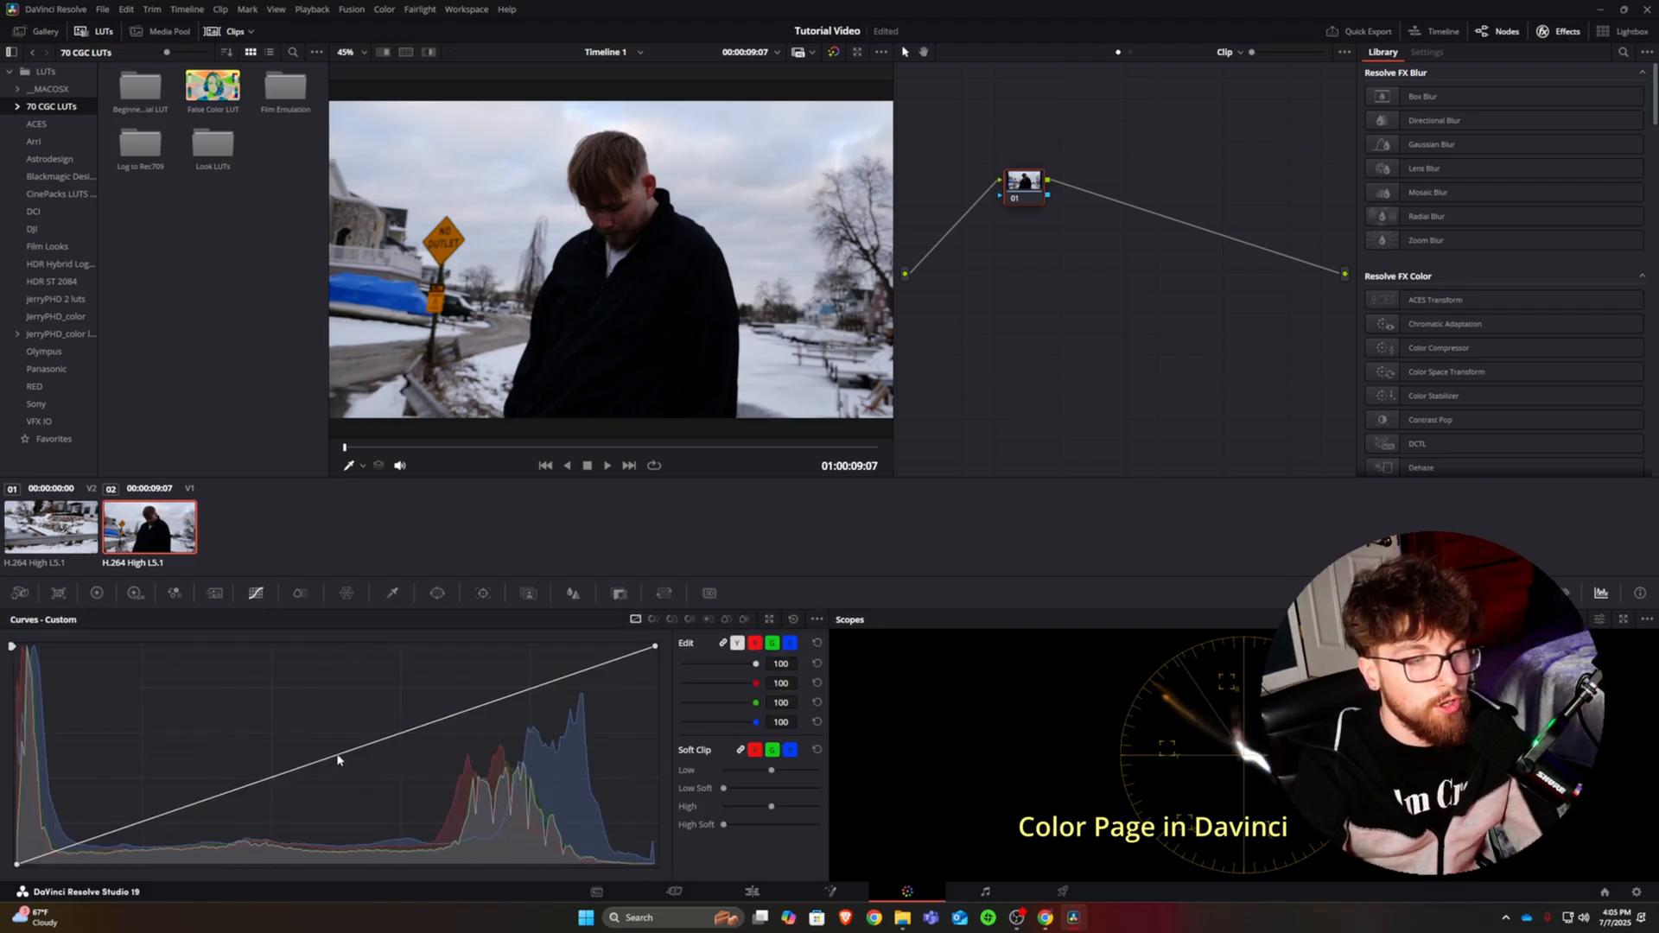
{"action": "left_click", "coordinate": [87, 840]}
{"action": "left_click", "coordinate": [597, 667]}
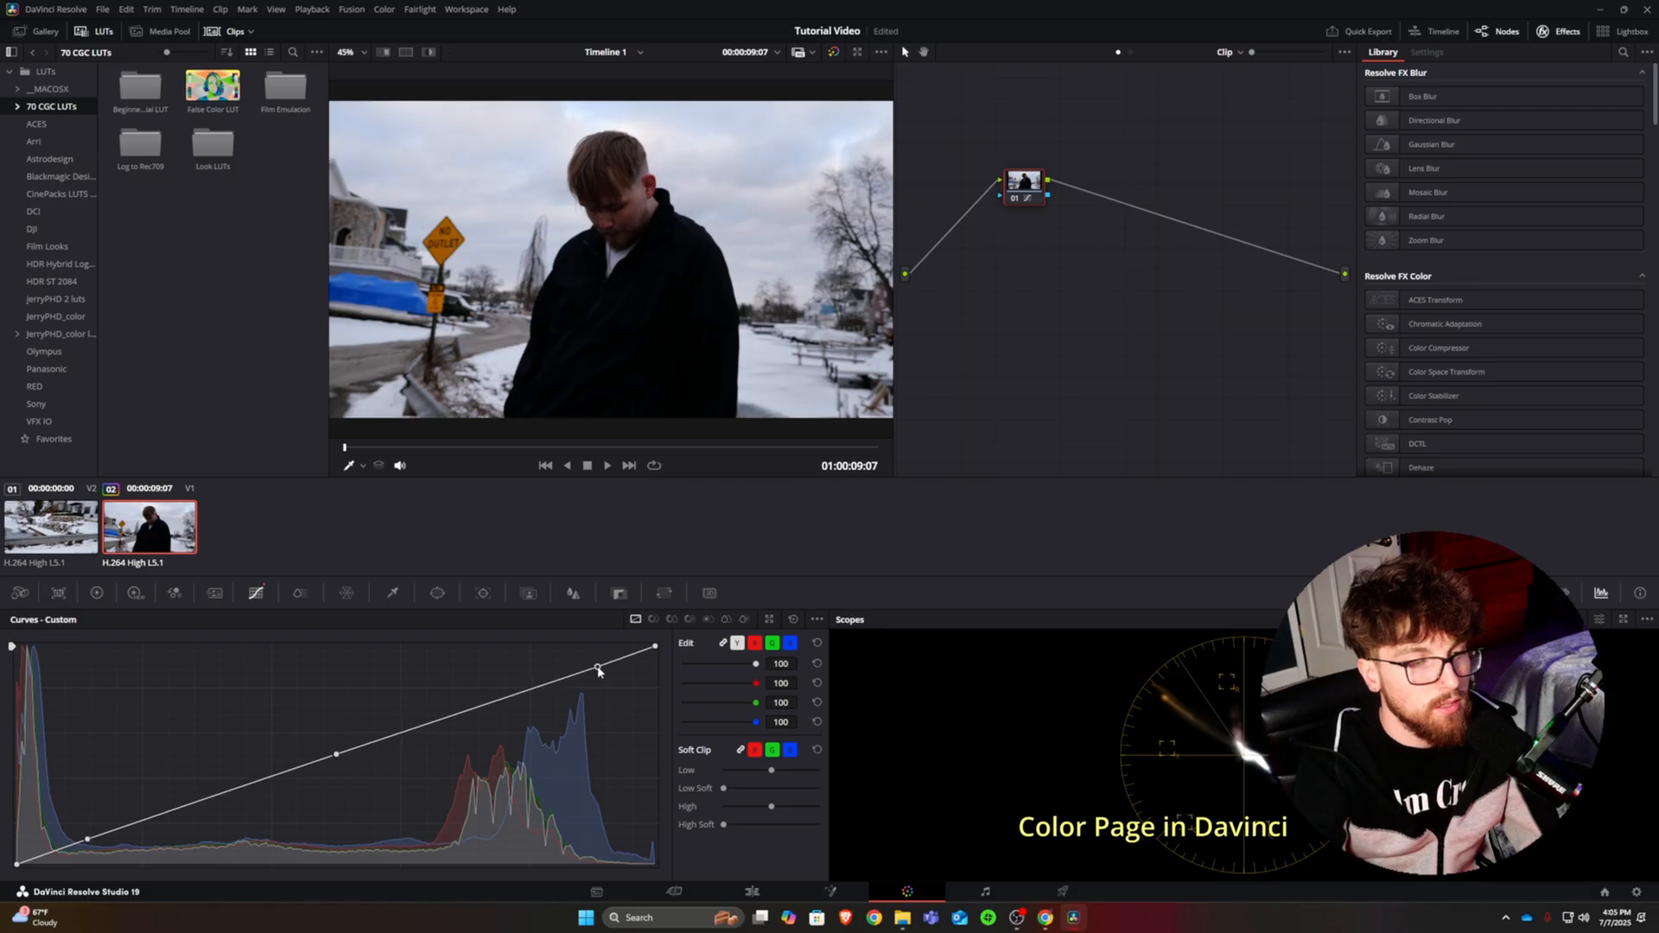
Shift the custom curve's shadow point slightly toward black and raise its midtone and highlight points
{"action": "mouse_move", "coordinate": [88, 840]}
{"action": "left_mouse_down"}
{"action": "mouse_move", "coordinate": [69, 822]}
{"action": "mouse_move", "coordinate": [78, 842]}
{"action": "left_mouse_up"}
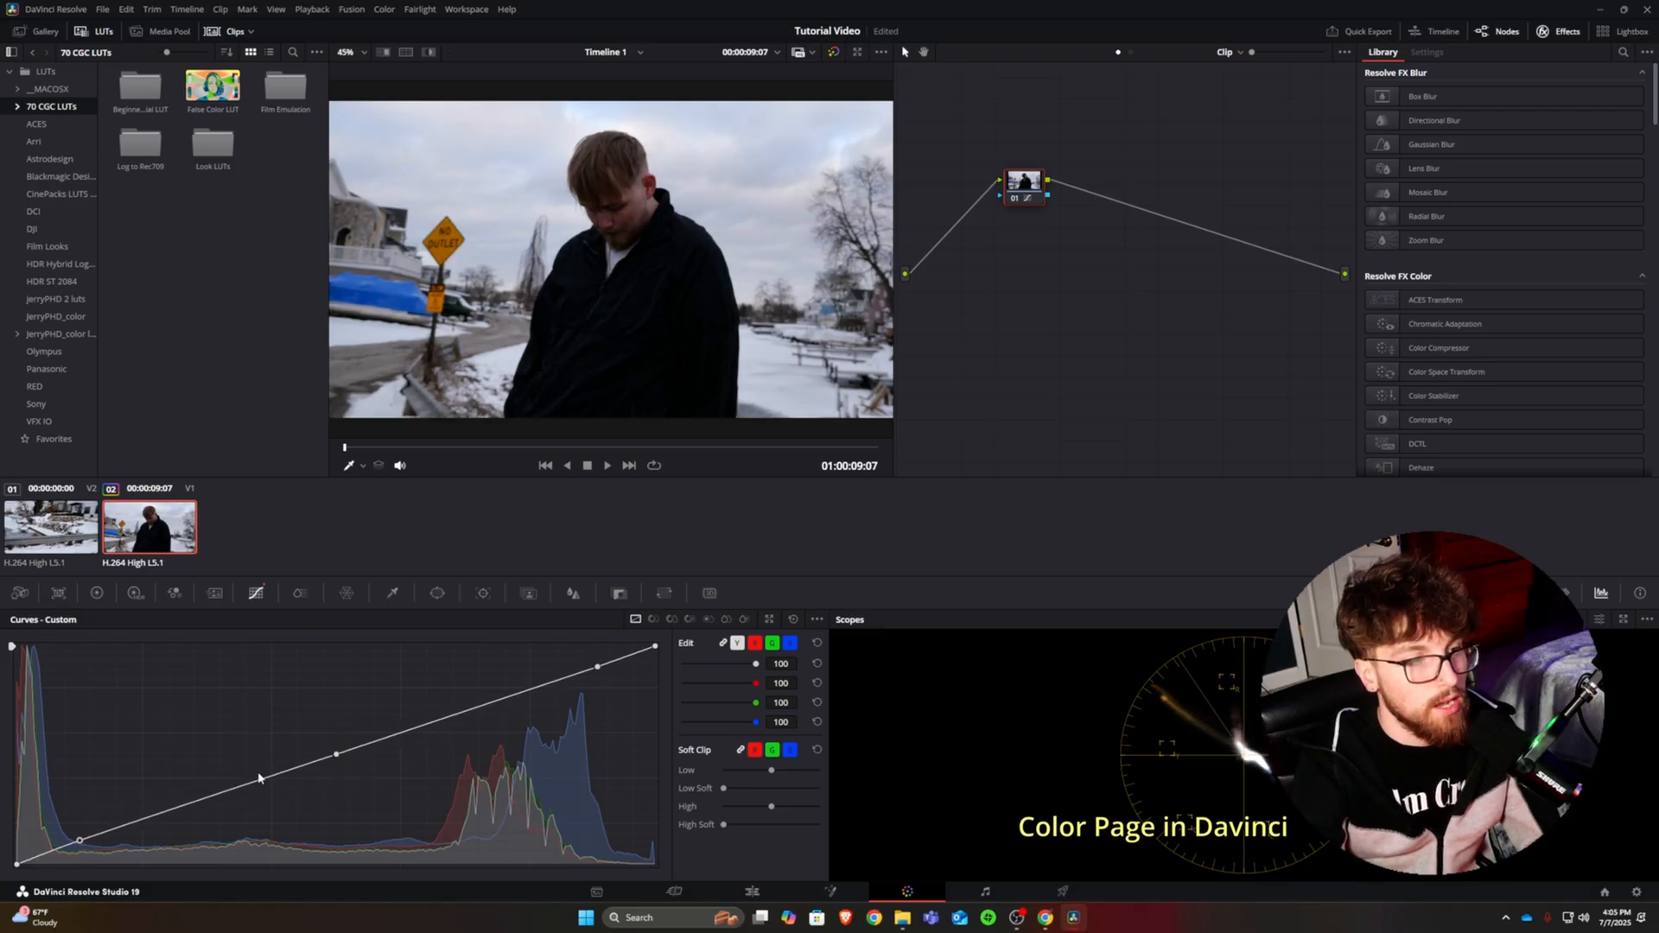
{"action": "left_click", "coordinate": [335, 754]}
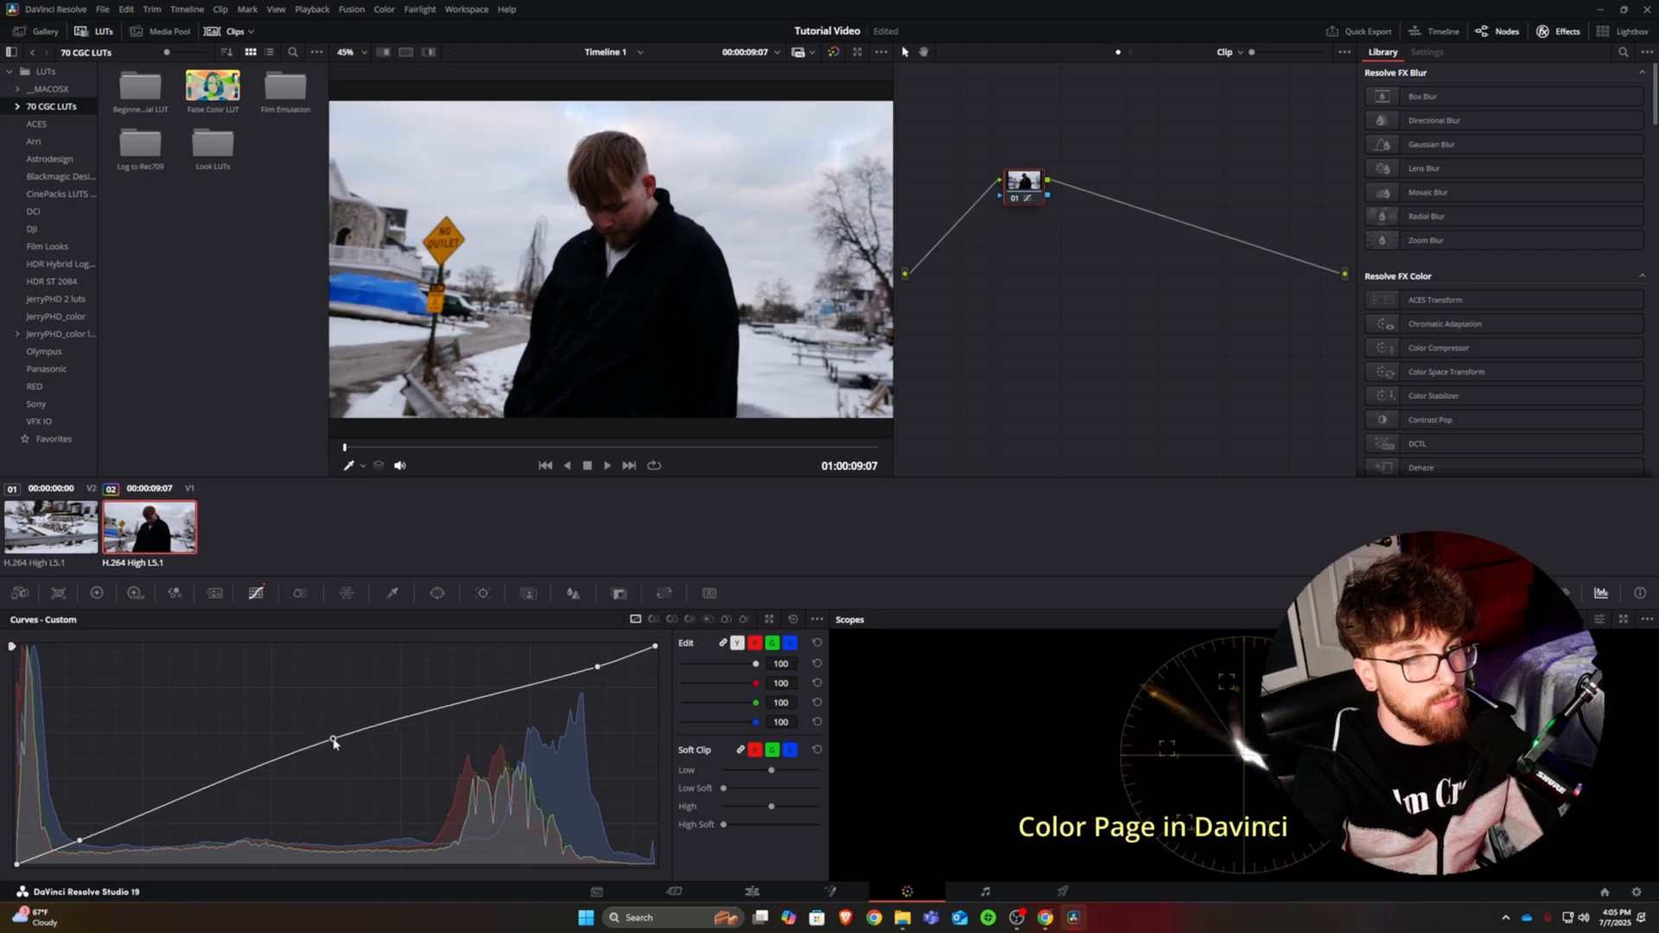
{"action": "left_click_drag", "start_coordinate": [334, 754], "coordinate": [350, 737]}
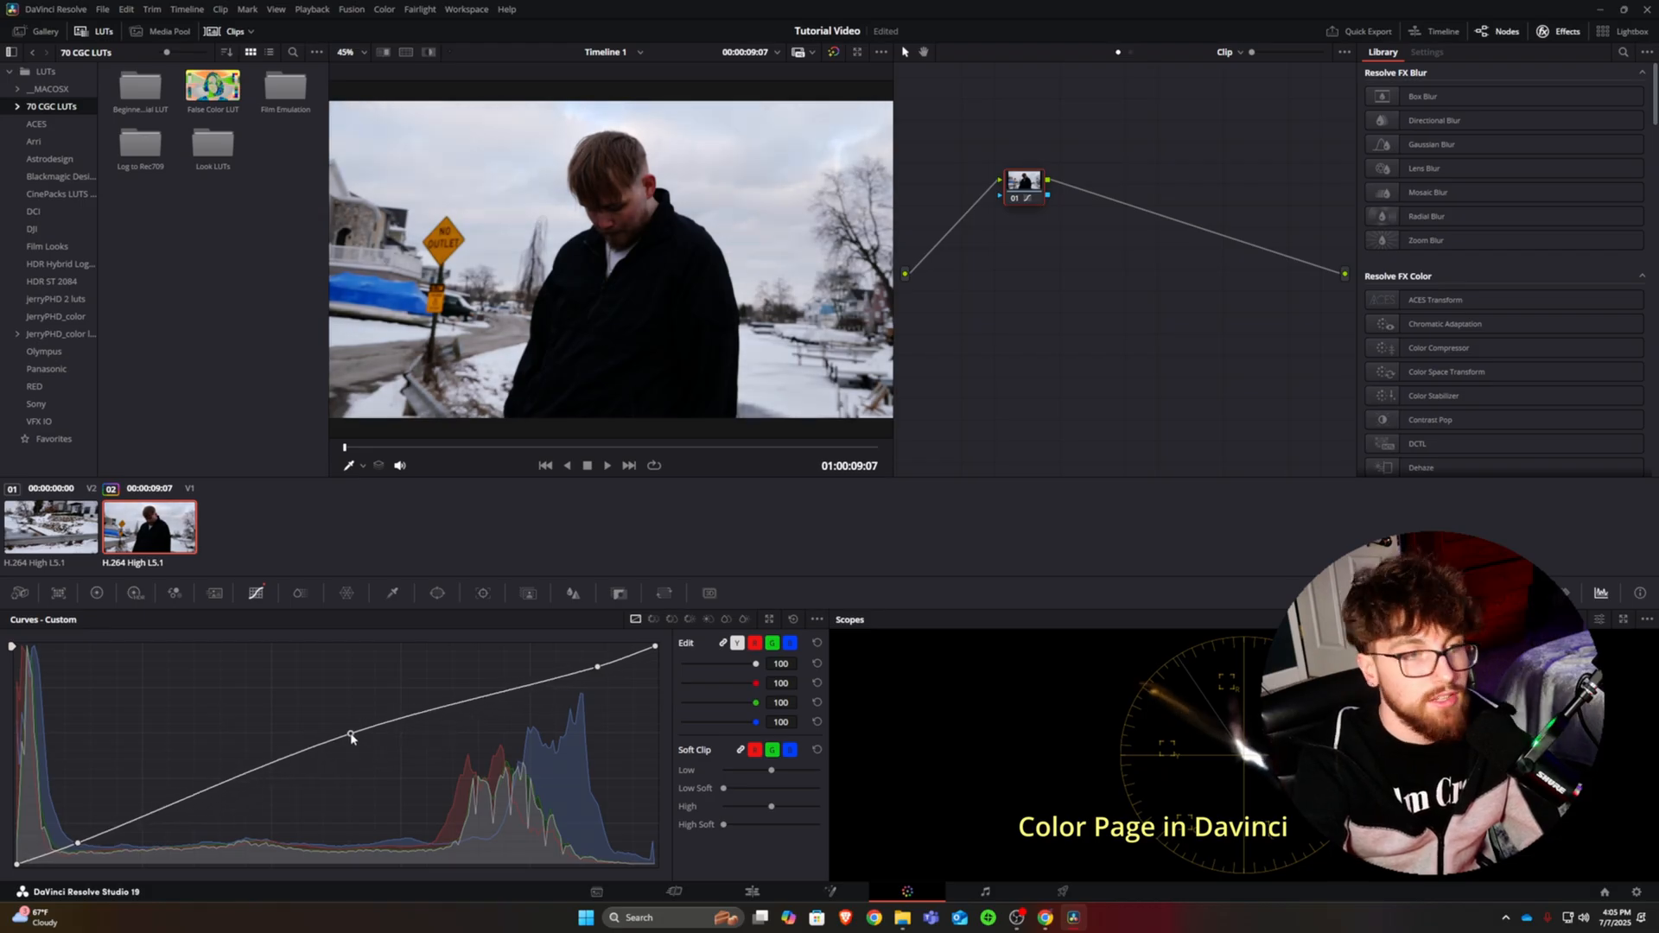
{"action": "left_click_drag", "start_coordinate": [597, 667], "coordinate": [597, 650]}
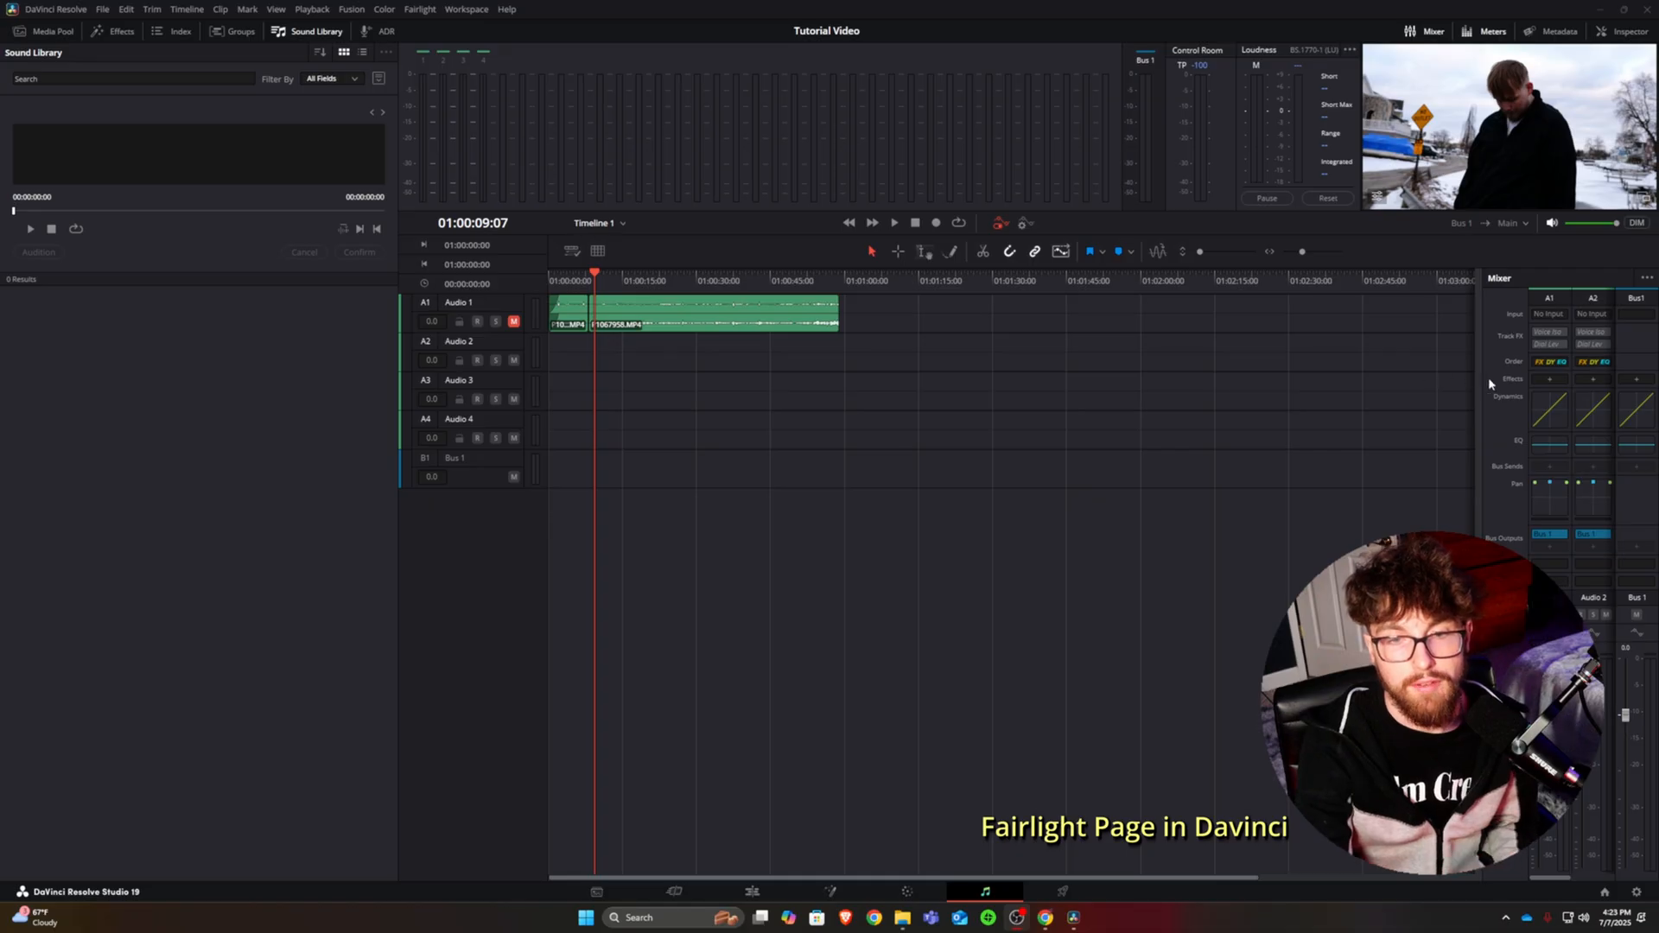
Widen the mixer on the Fairlight page
{"action": "left_click_drag", "start_coordinate": [1476, 406], "coordinate": [1206, 430]}
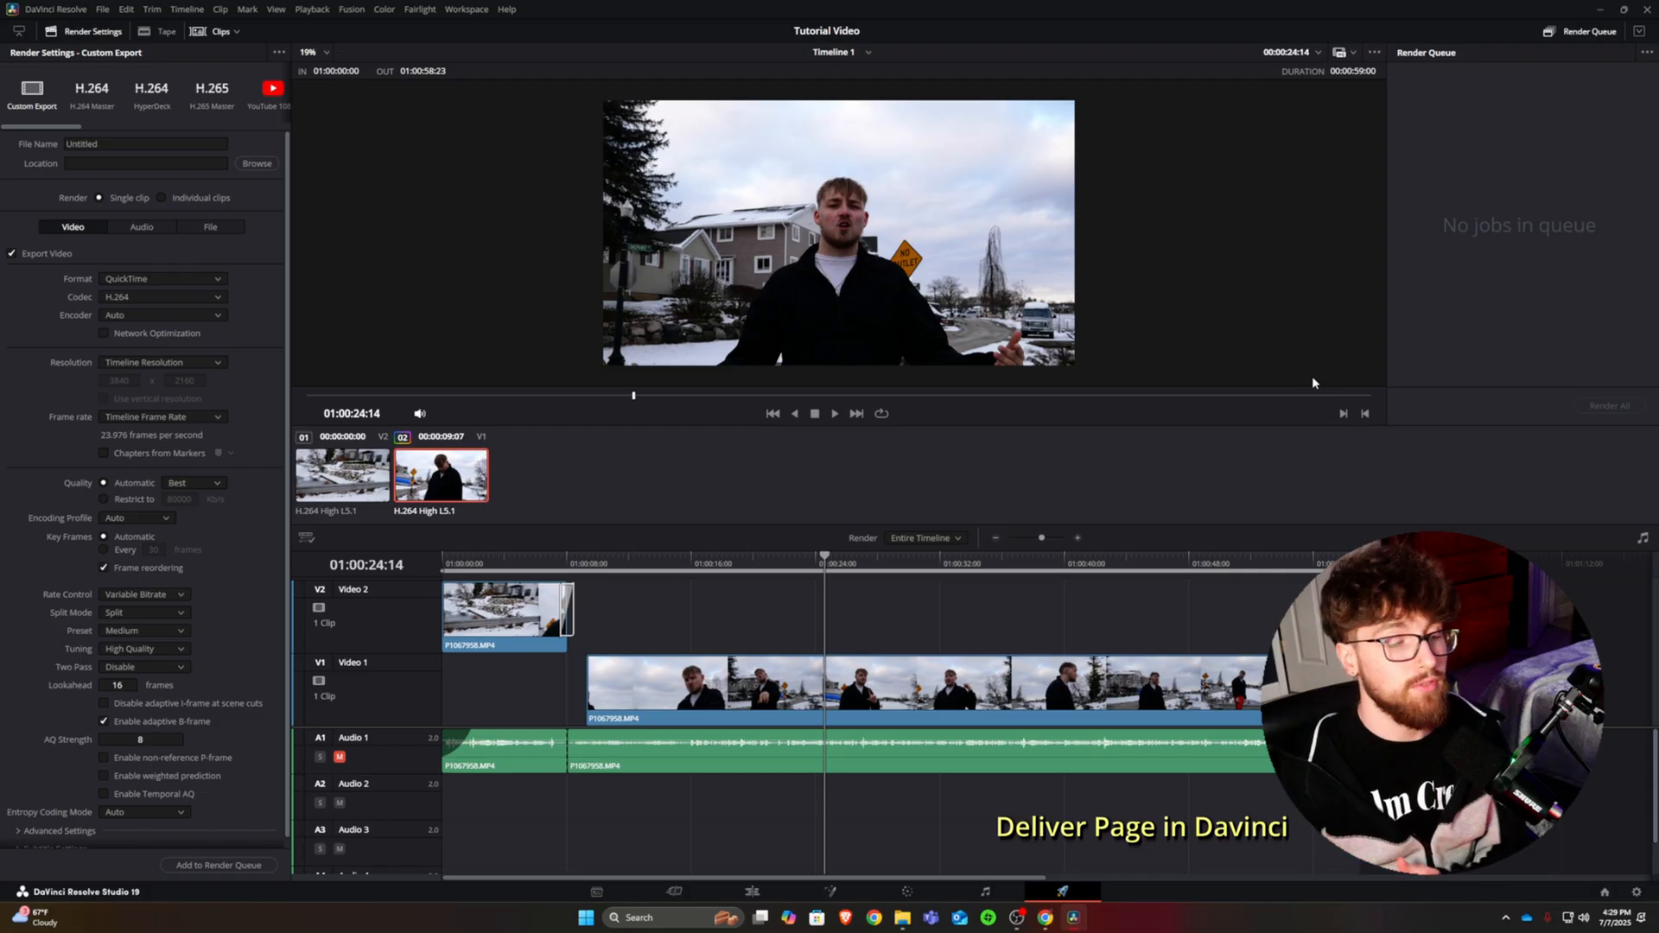
Set the render range on the Deliver page to an in point of 01:00:00:23 and an out point of 01:00:54:01
{"action": "left_click", "coordinate": [443, 563]}
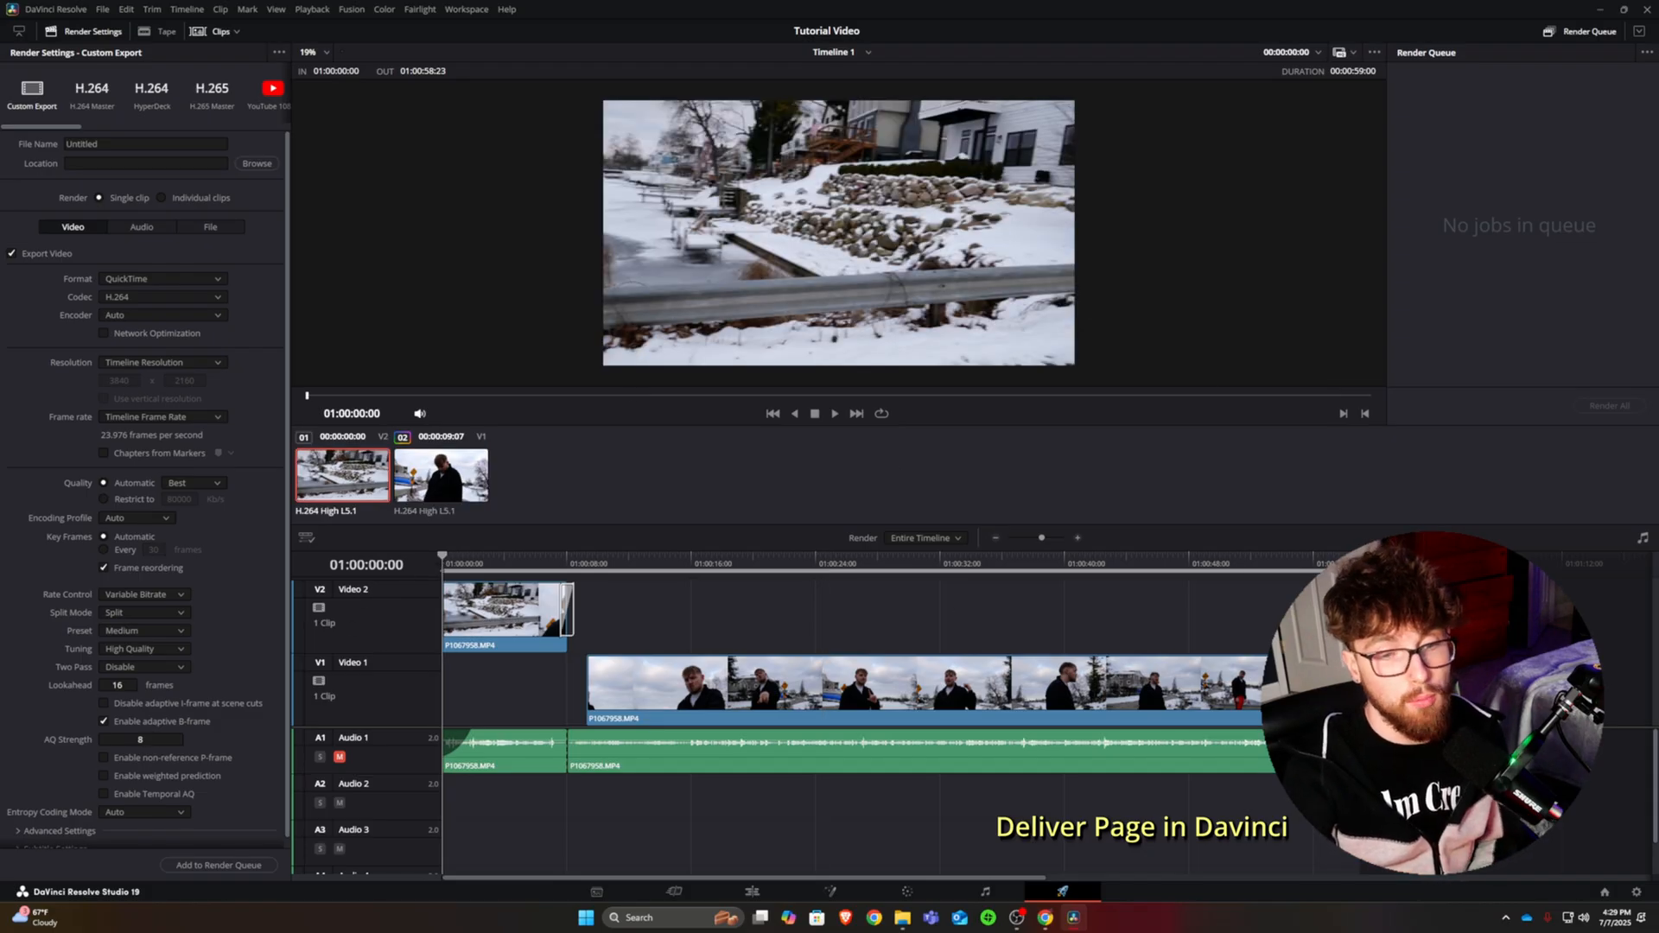
{"action": "left_click", "coordinate": [1359, 562]}
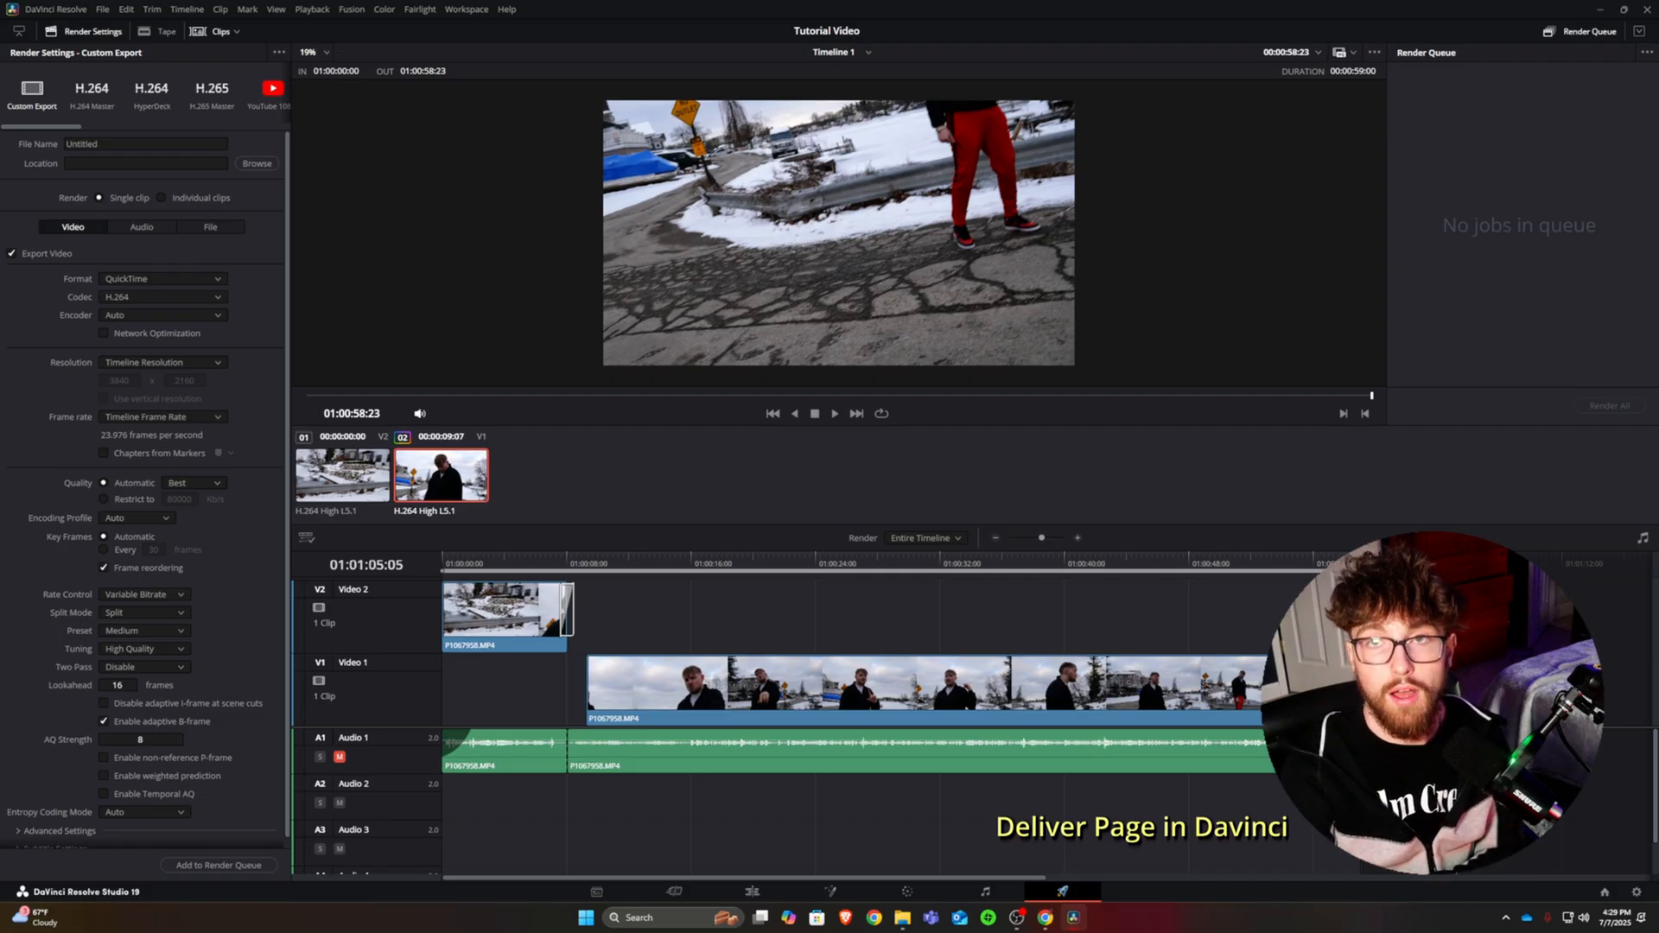
{"action": "left_click", "coordinate": [1125, 564]}
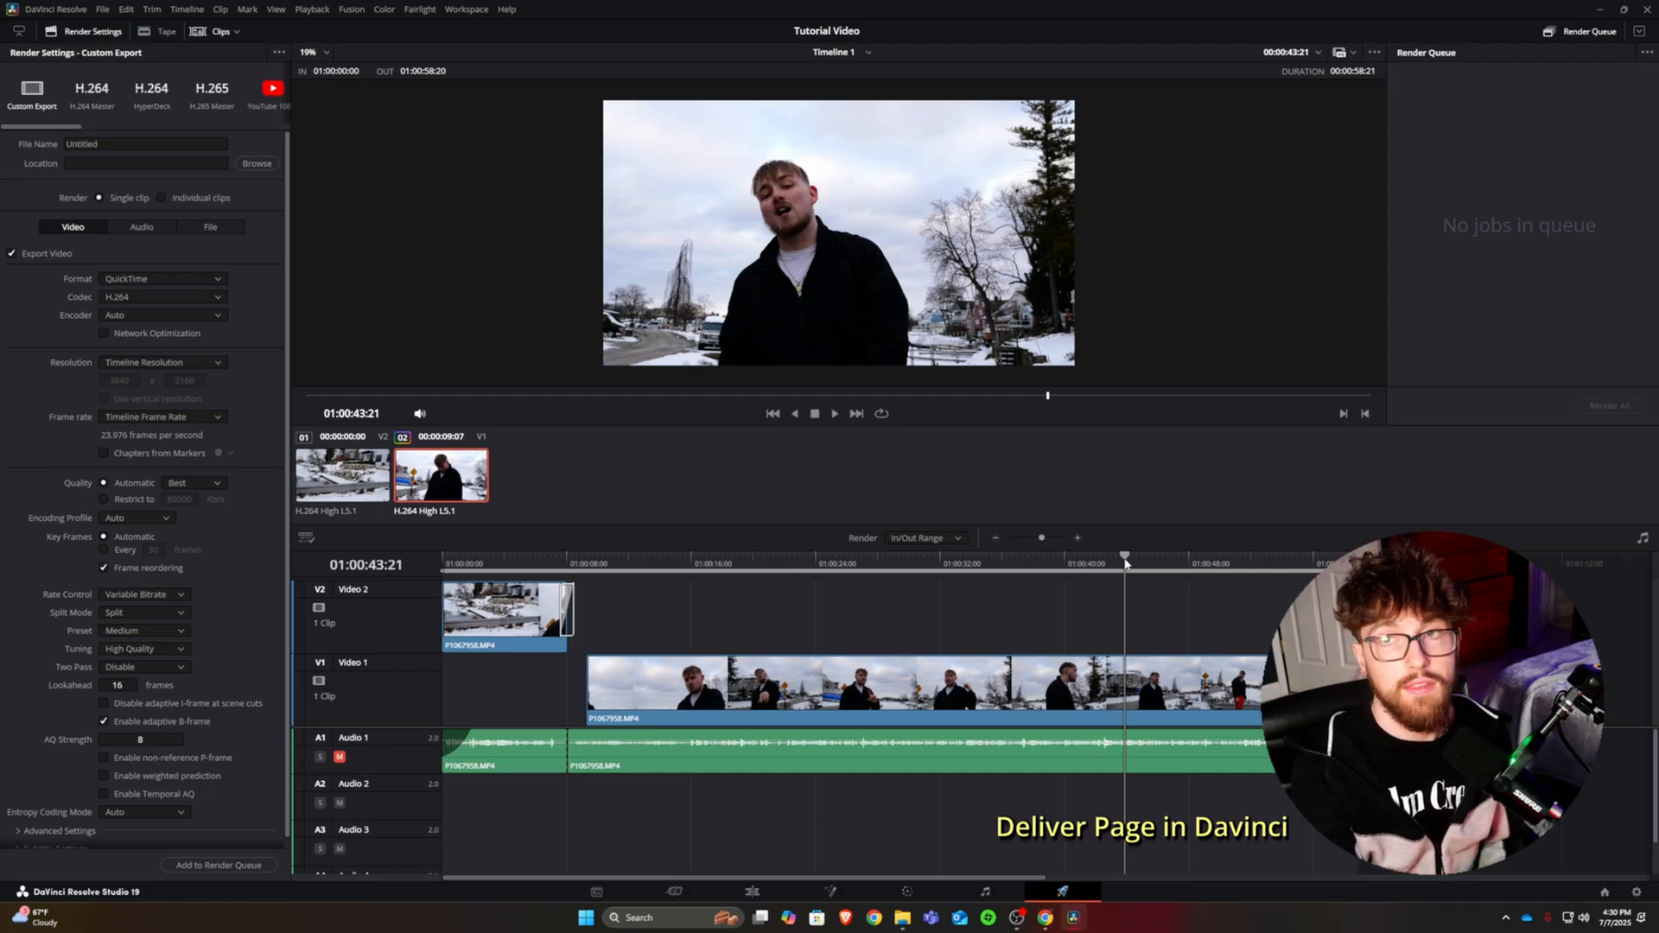
{"action": "left_click", "coordinate": [458, 562]}
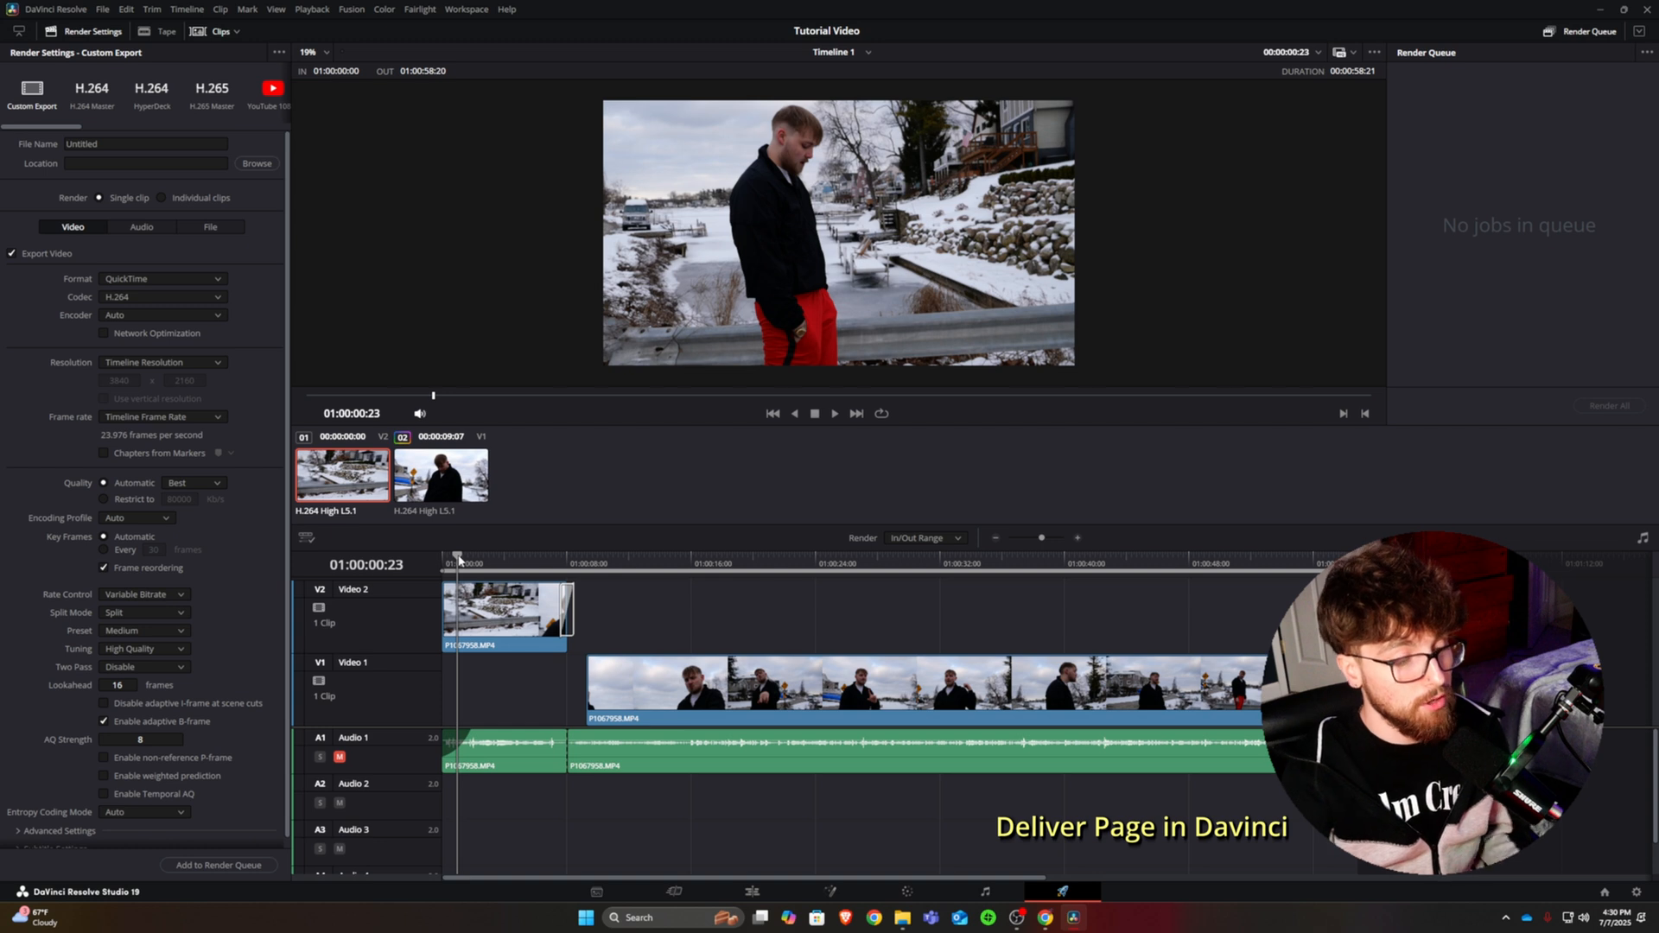
{"action": "key", "text": "i"}
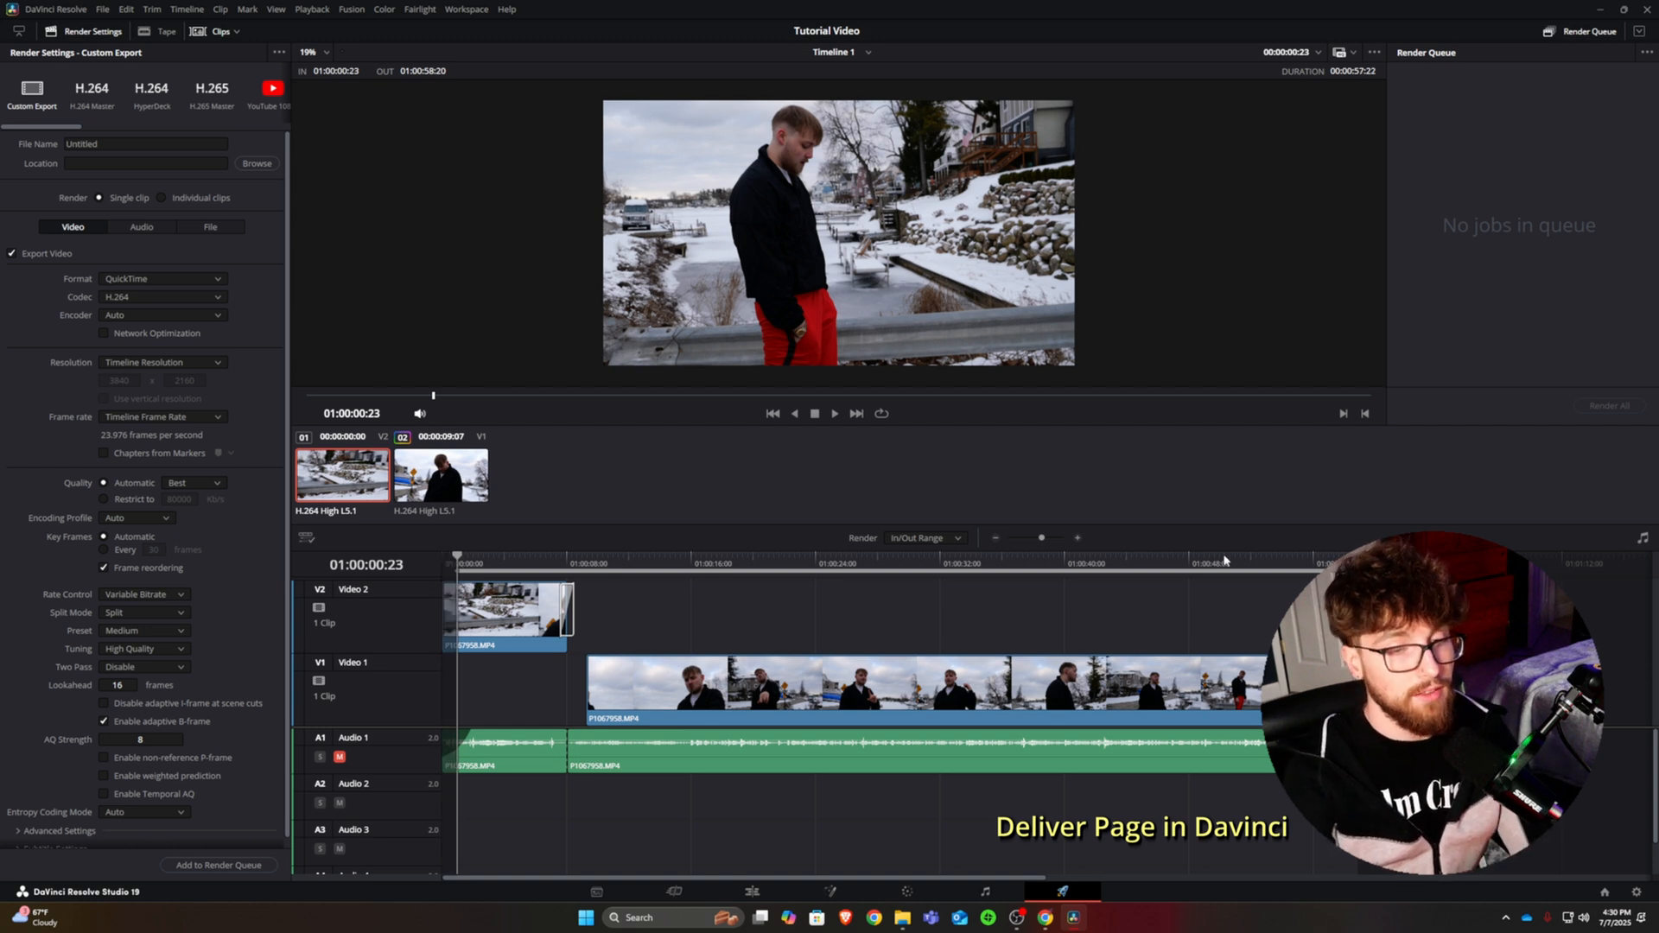
{"action": "left_click", "coordinate": [1283, 563]}
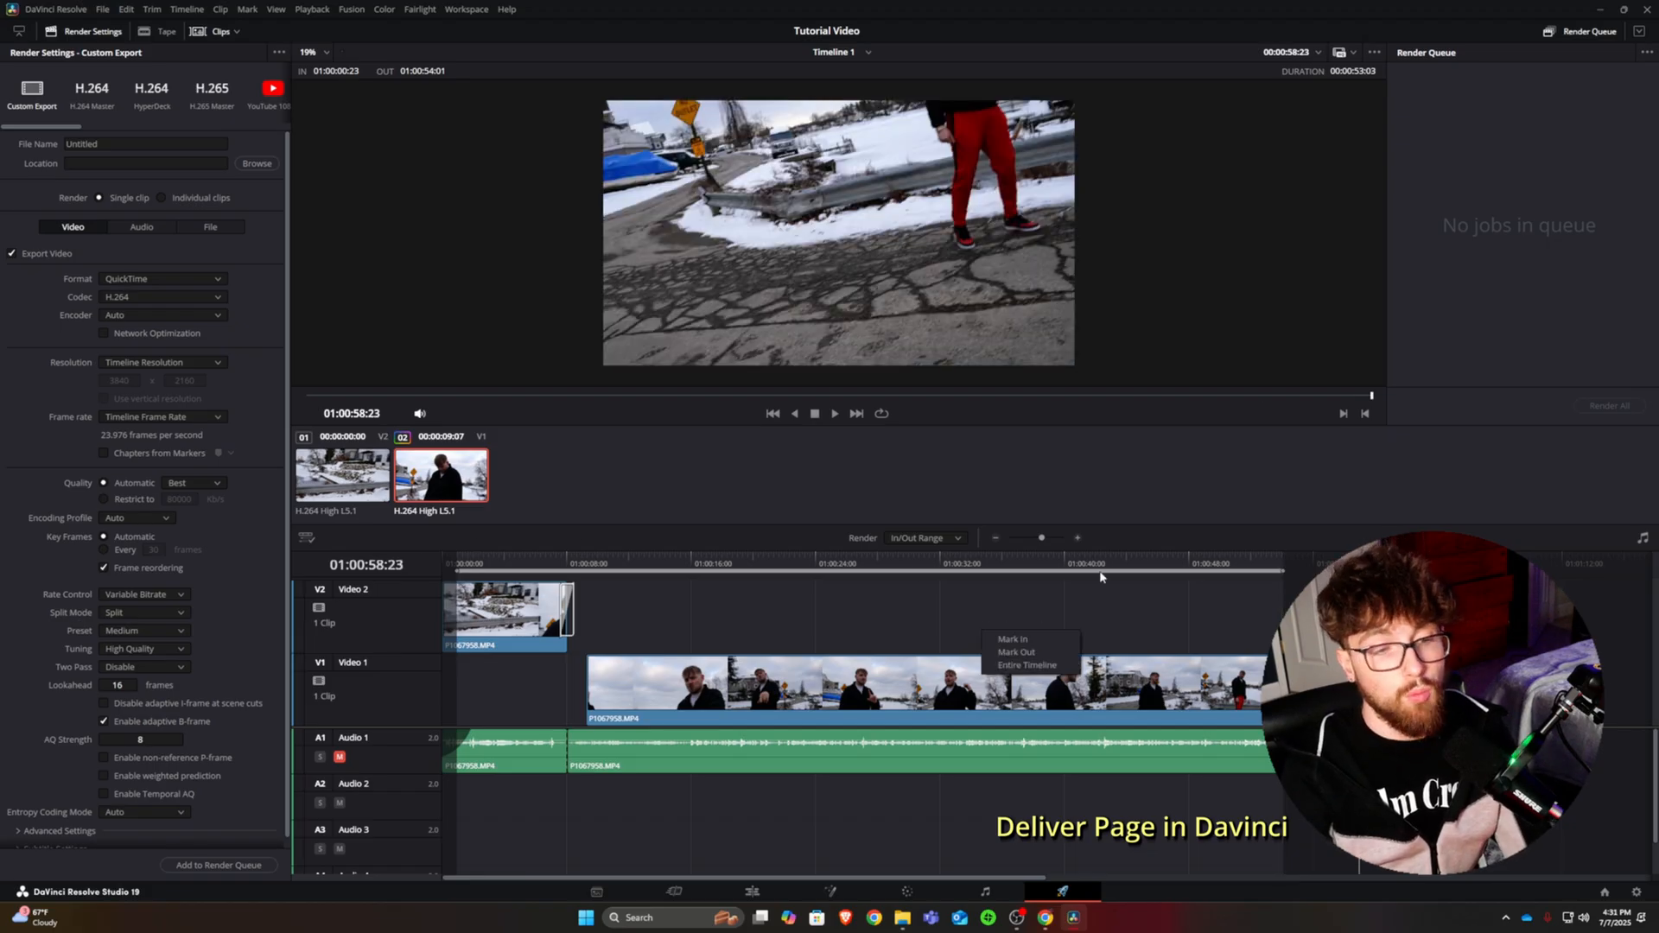
{"action": "right_click", "coordinate": [982, 633]}
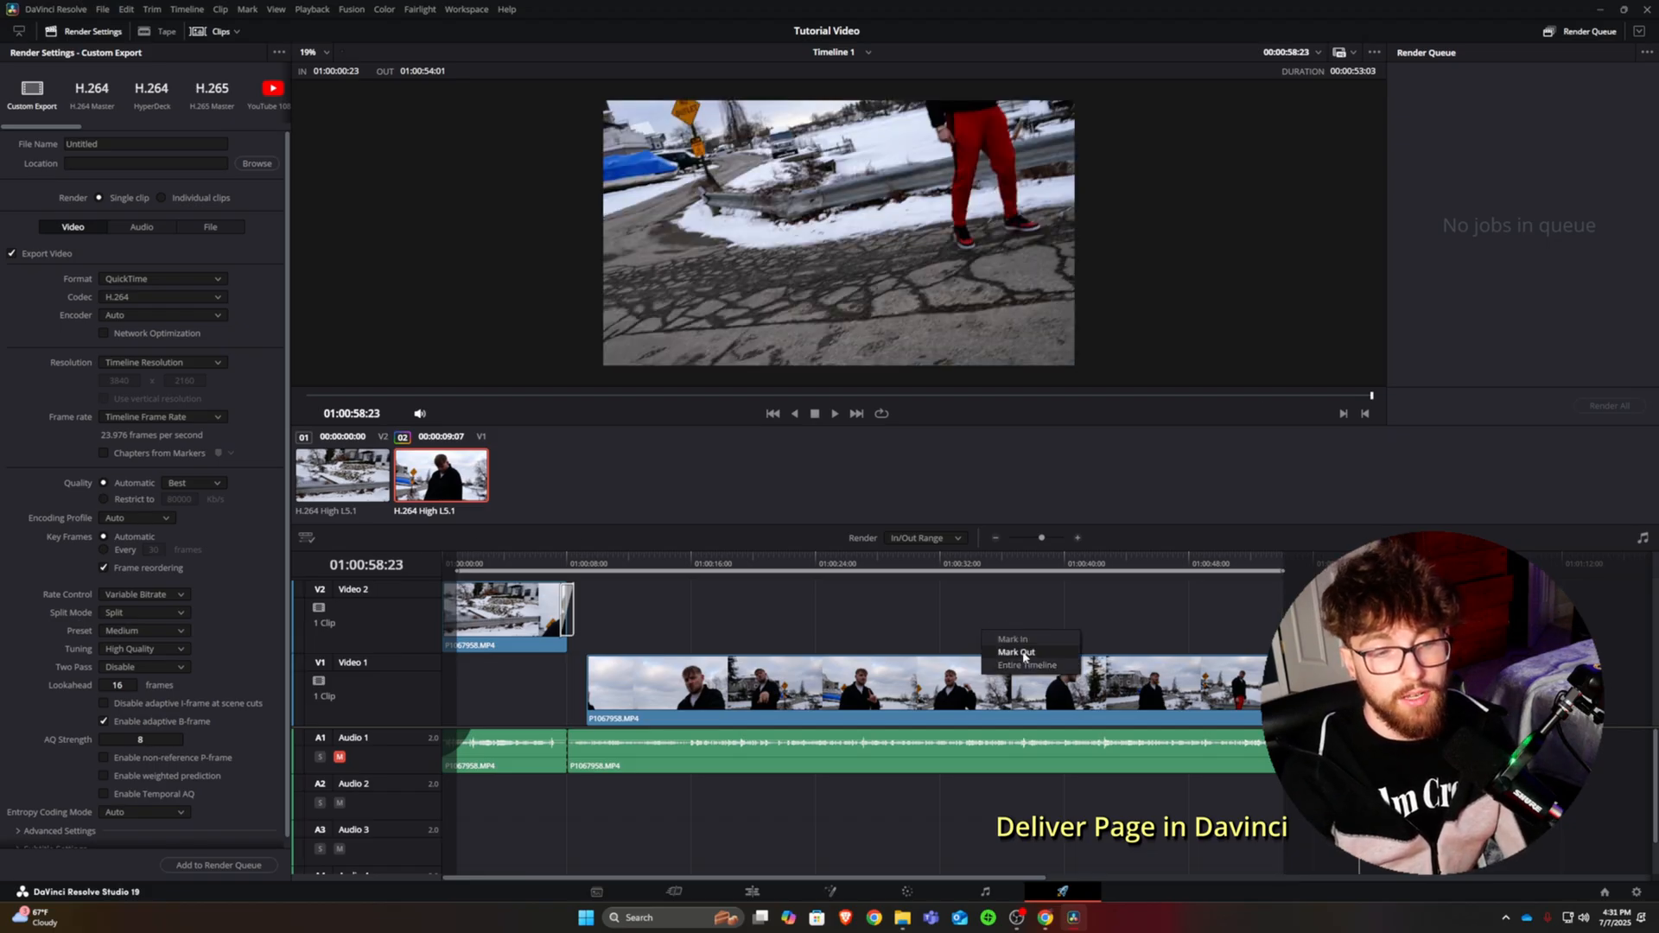
Browse the render presets, choose H.264 Master and select the file name for editing
{"action": "left_click_drag", "start_coordinate": [79, 126], "coordinate": [118, 123]}
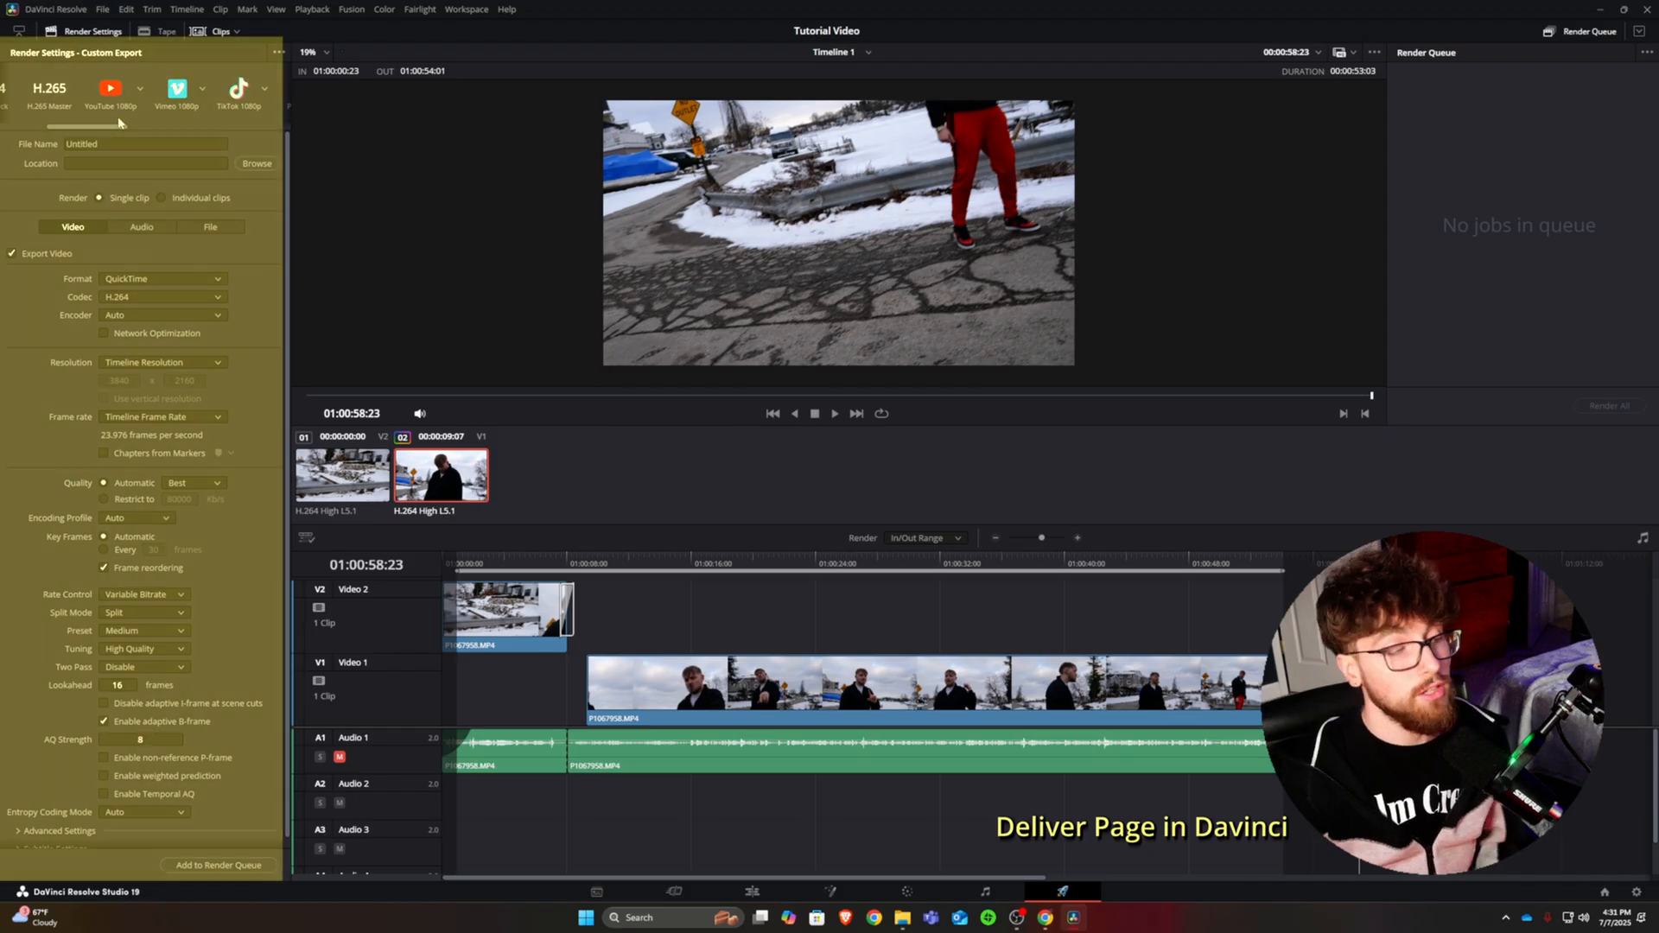
{"action": "left_click_drag", "start_coordinate": [113, 126], "coordinate": [54, 132]}
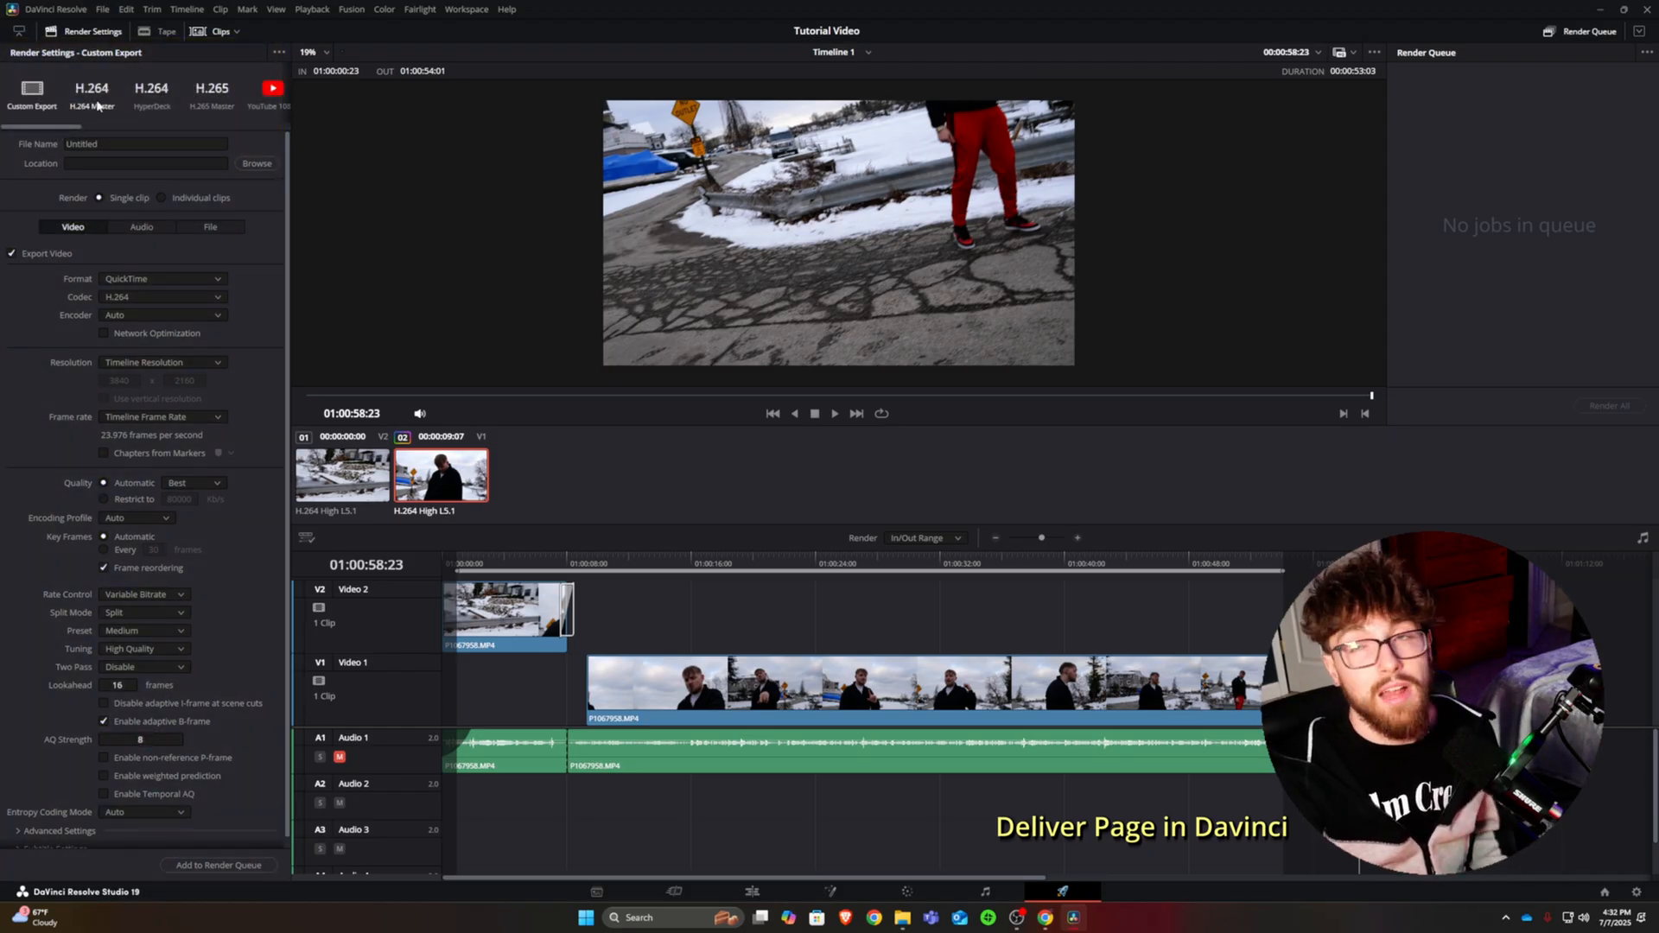
{"action": "left_click", "coordinate": [93, 97]}
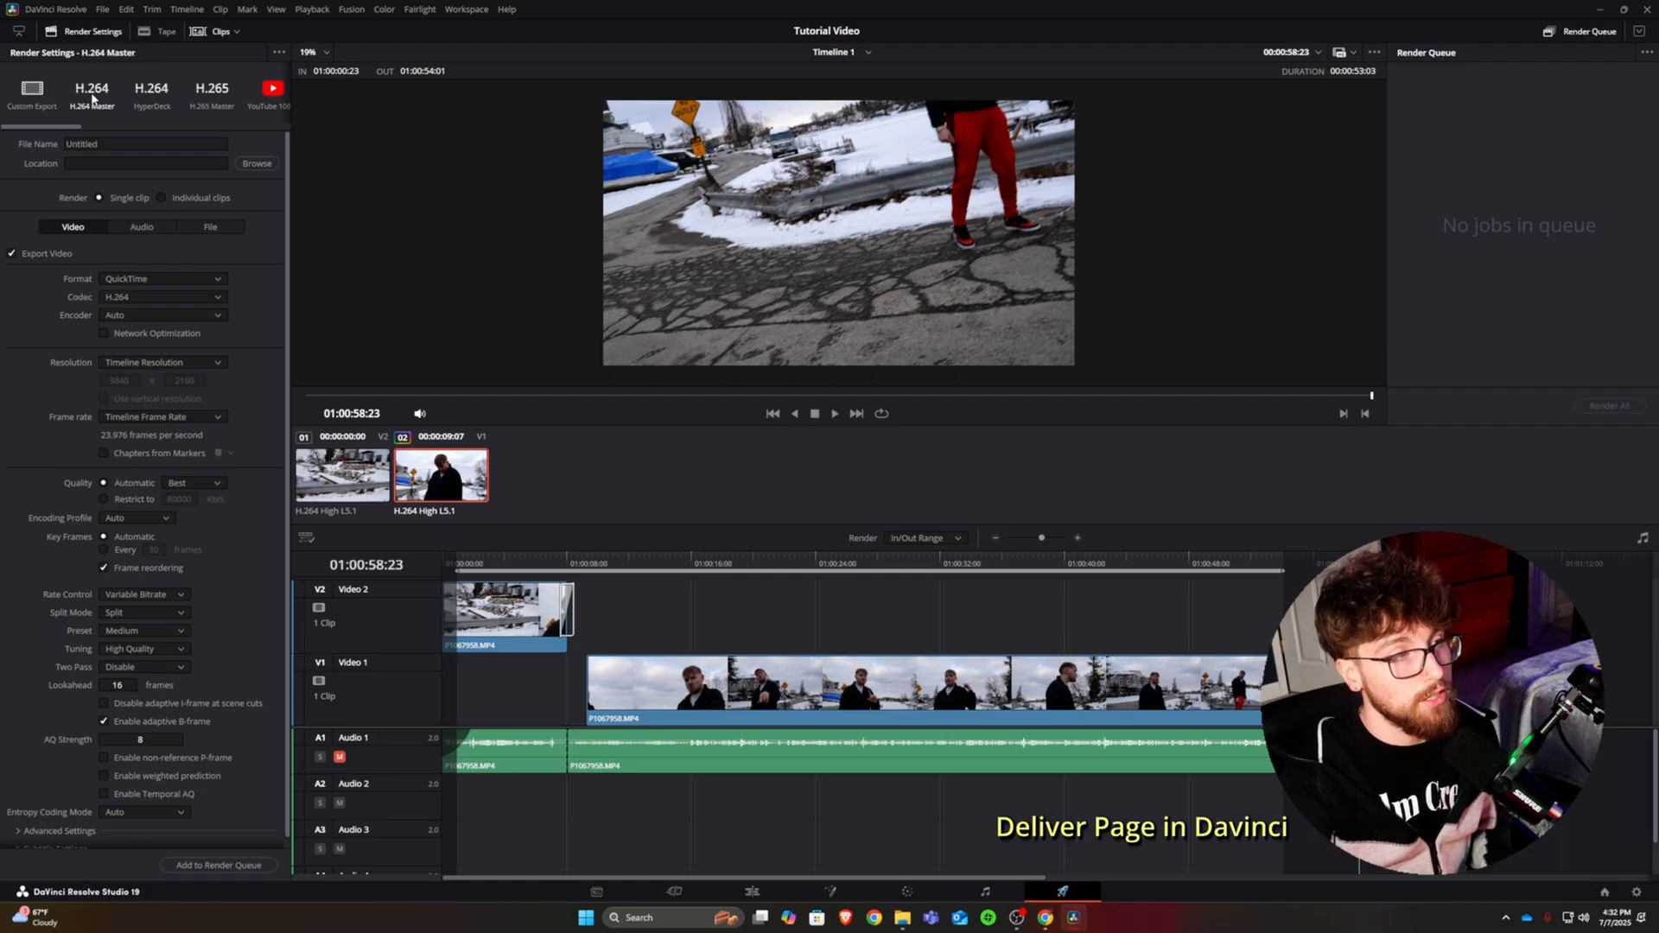
{"action": "left_click_drag", "start_coordinate": [102, 144], "coordinate": [33, 138]}
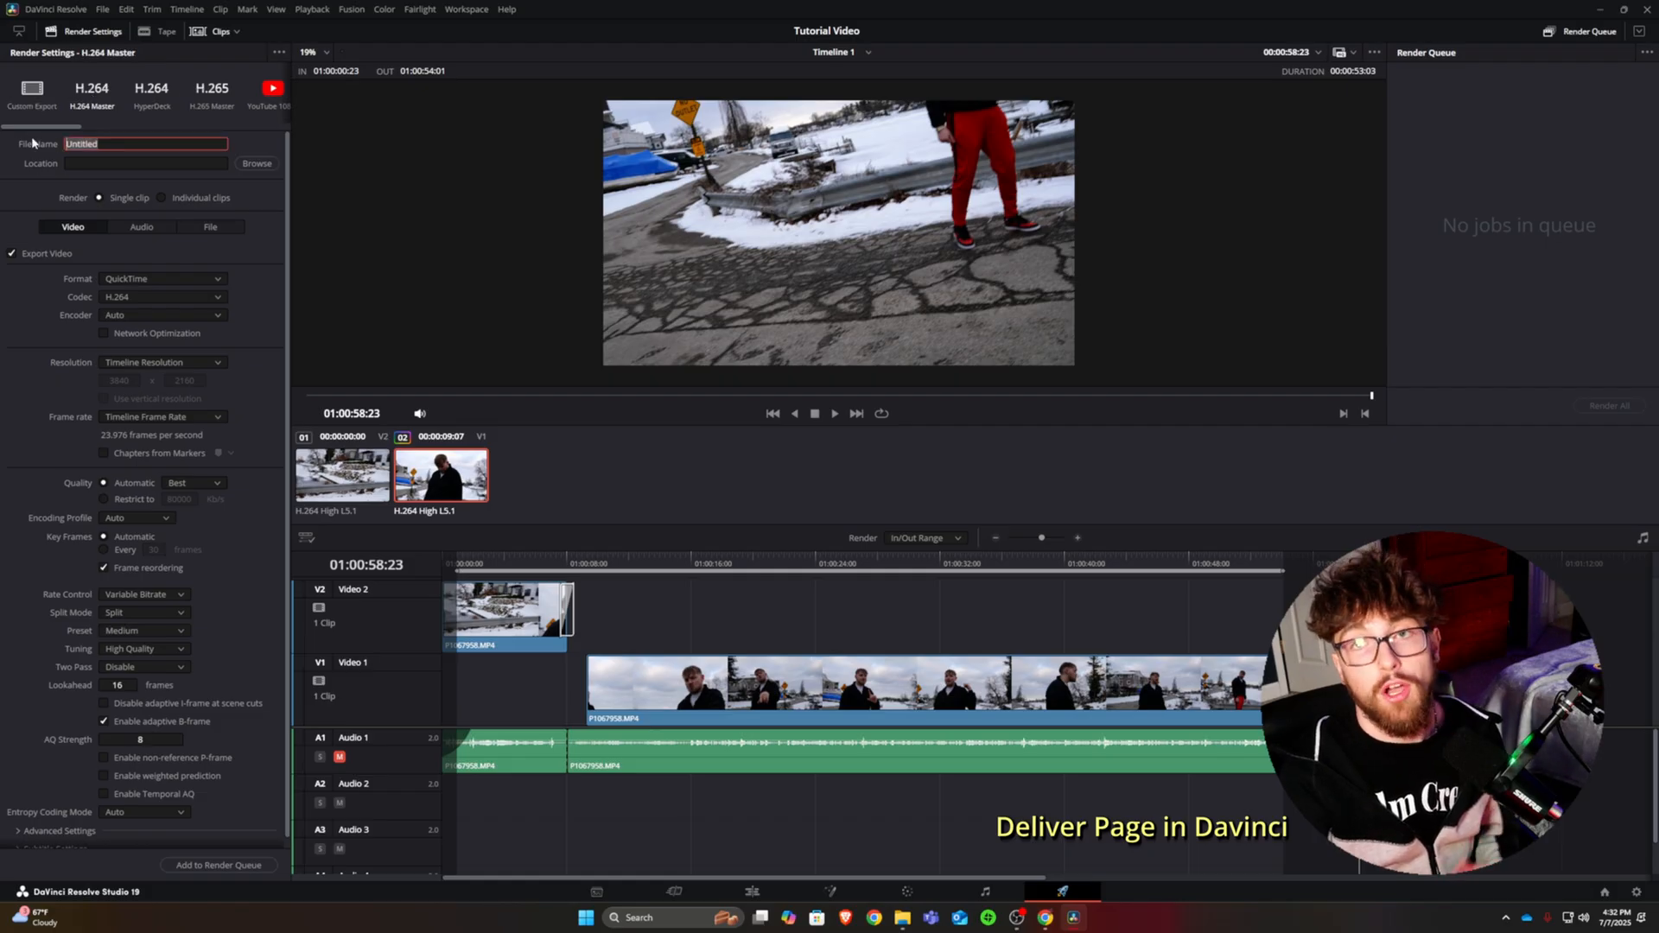
Review the format options, keep QuickTime, and set the render to 3840 x 2160 Ultra HD at 29.97 (3:2) frames per second
{"action": "left_click", "coordinate": [184, 279]}
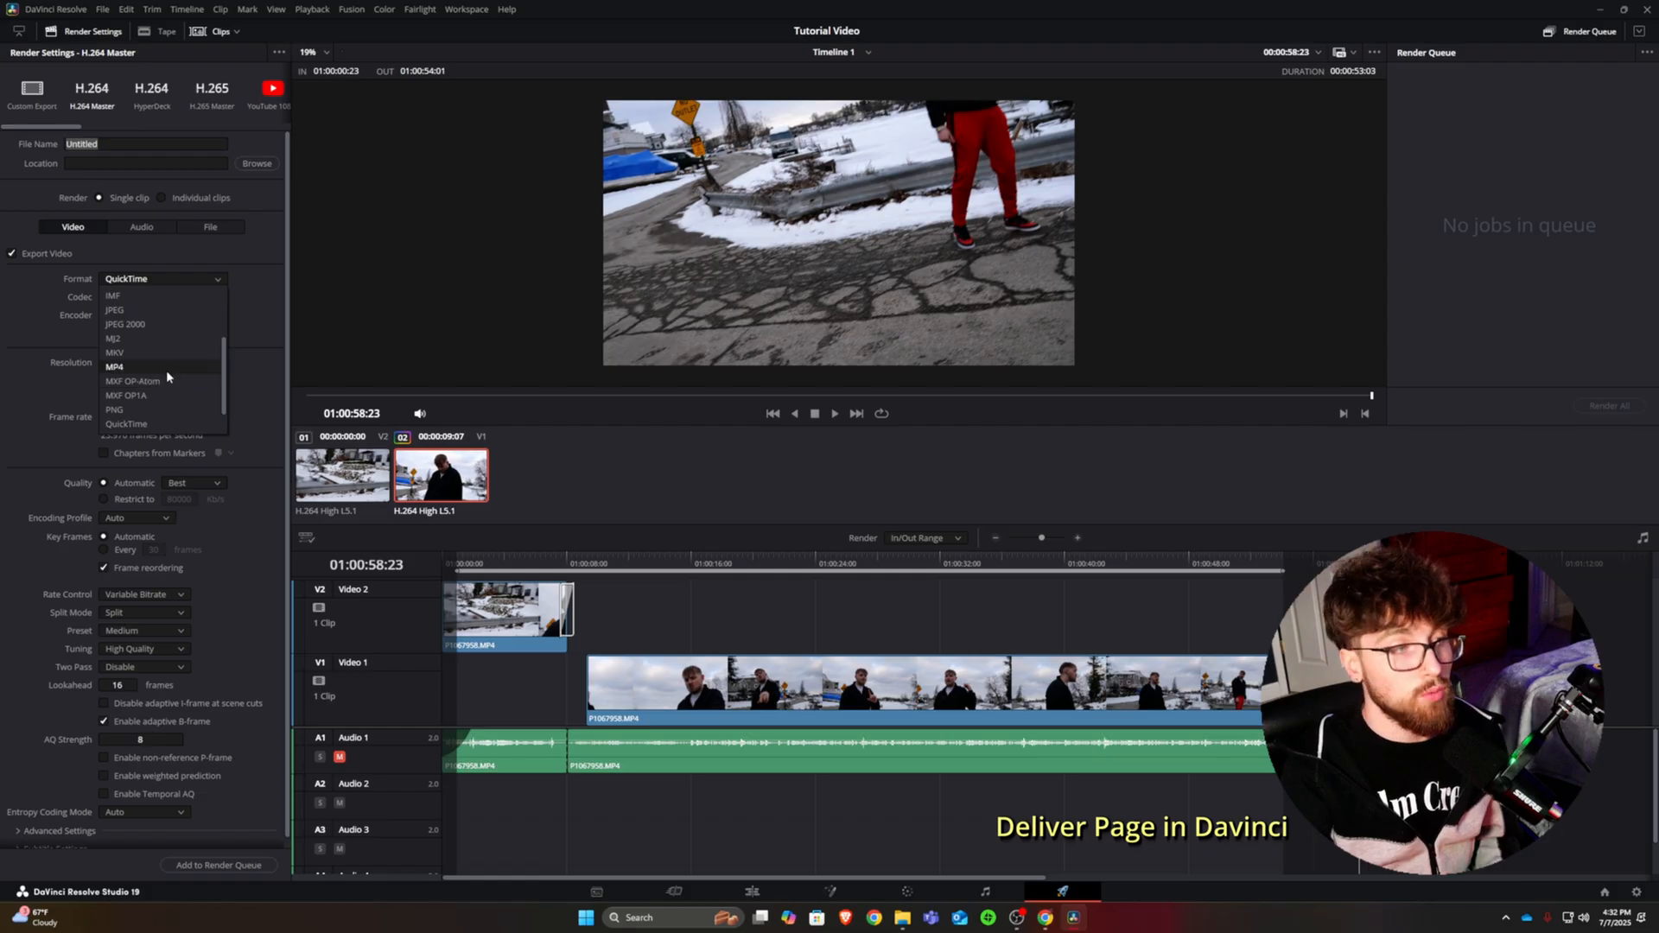
{"action": "left_click", "coordinate": [236, 319]}
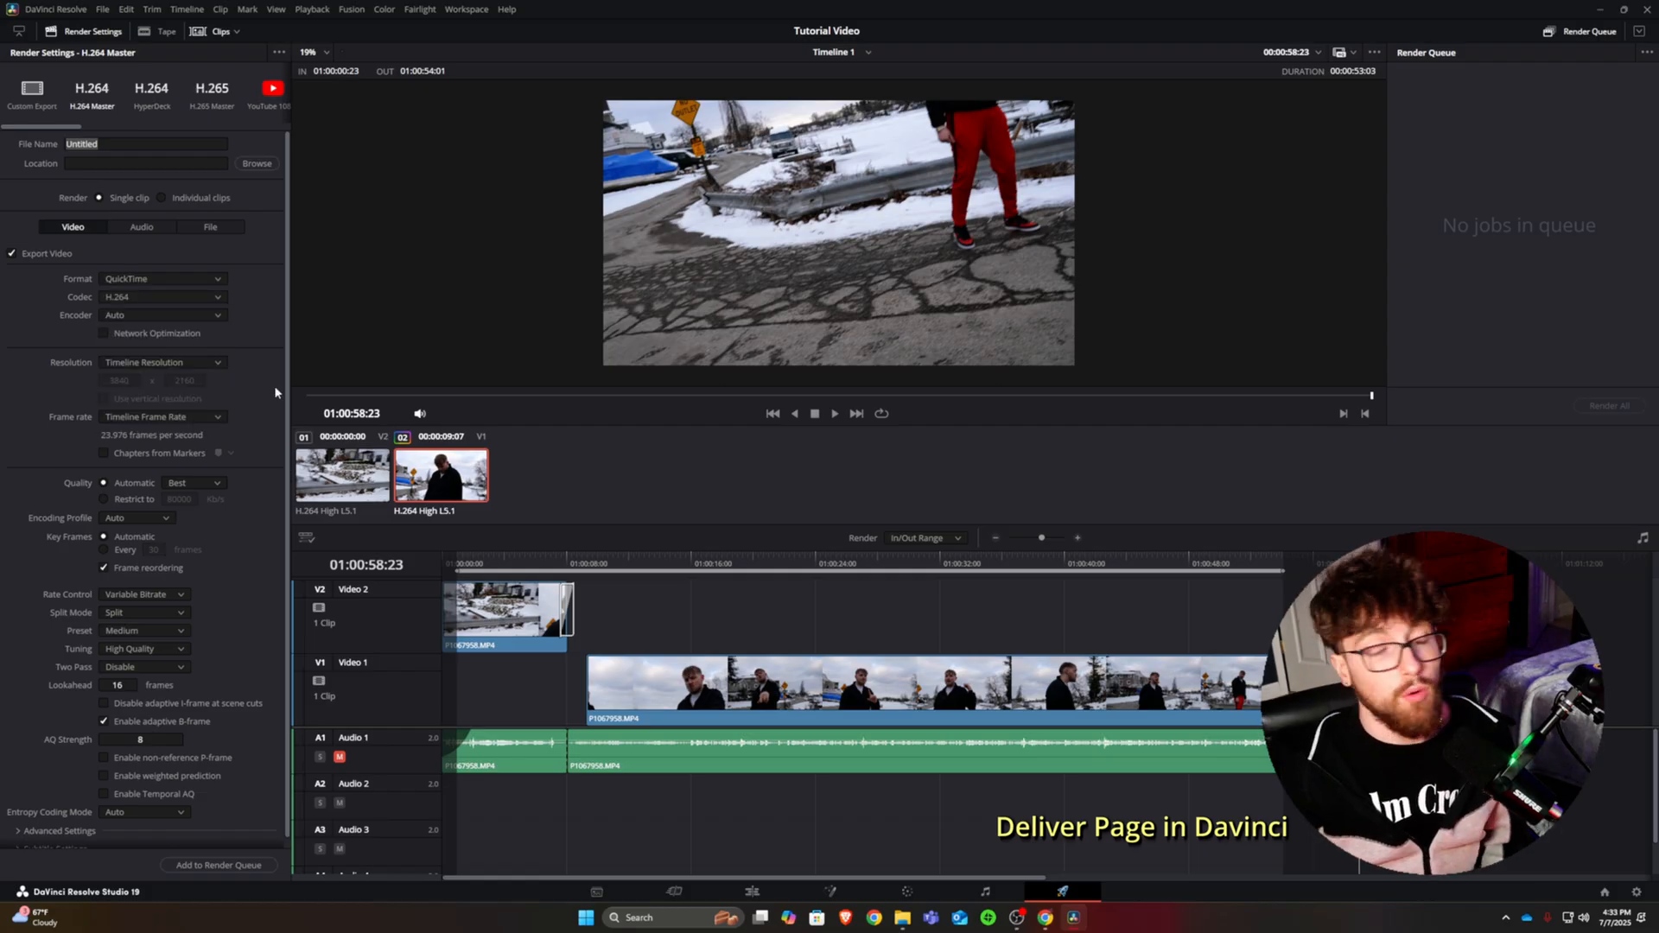
{"action": "left_click", "coordinate": [186, 367]}
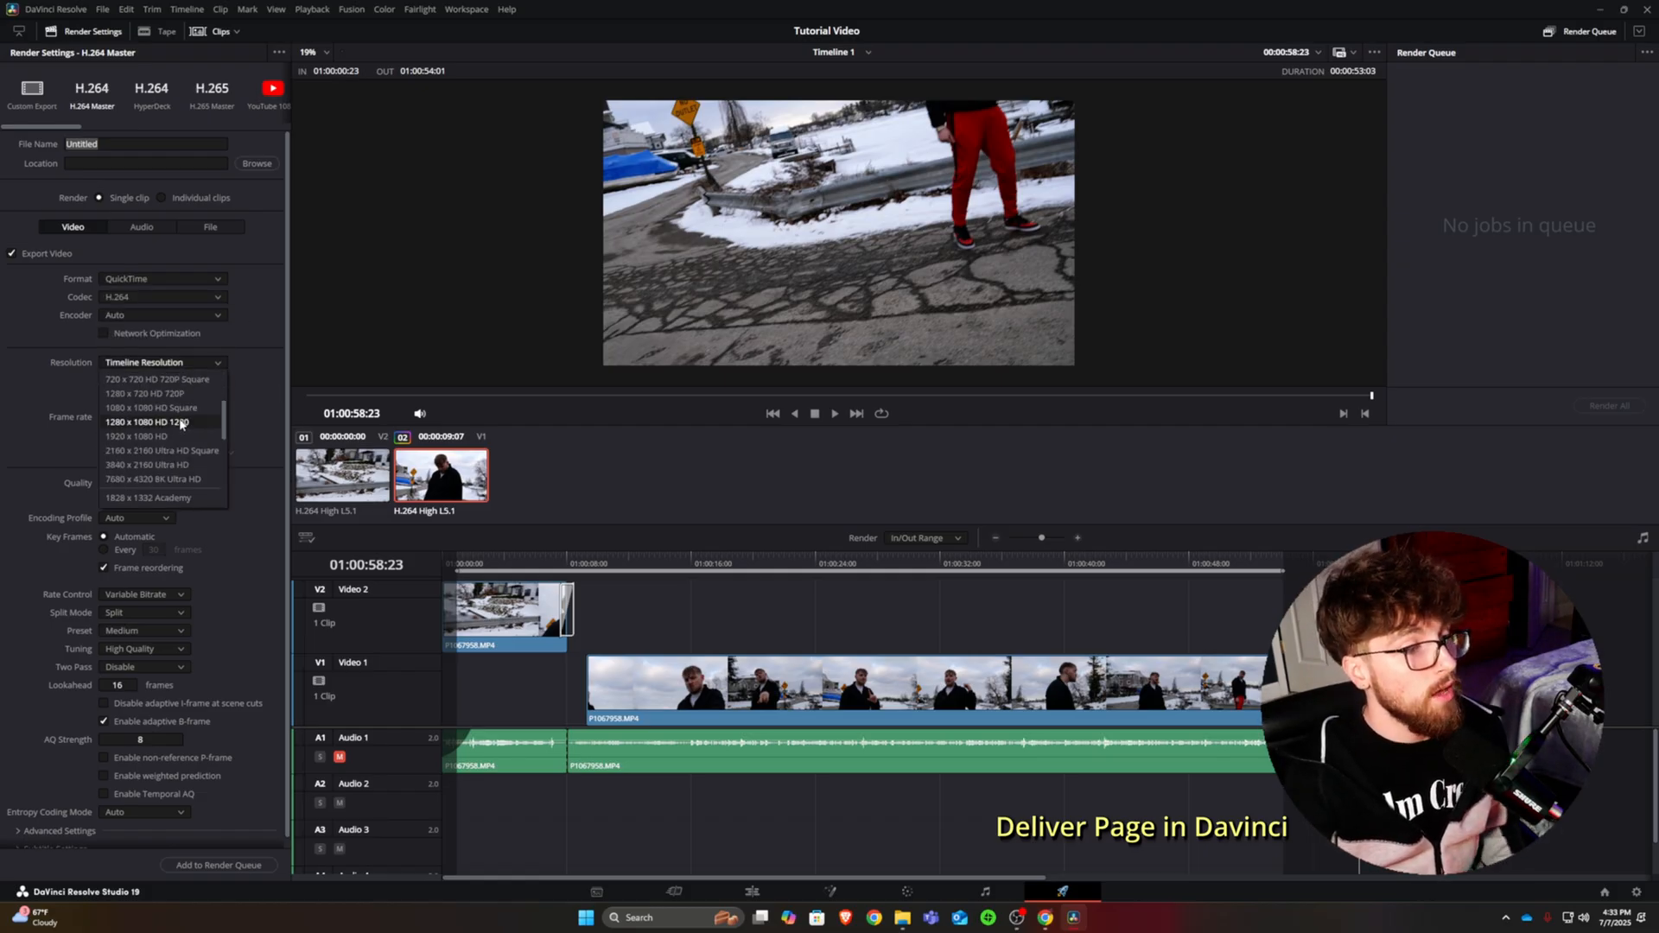
{"action": "left_click", "coordinate": [174, 432]}
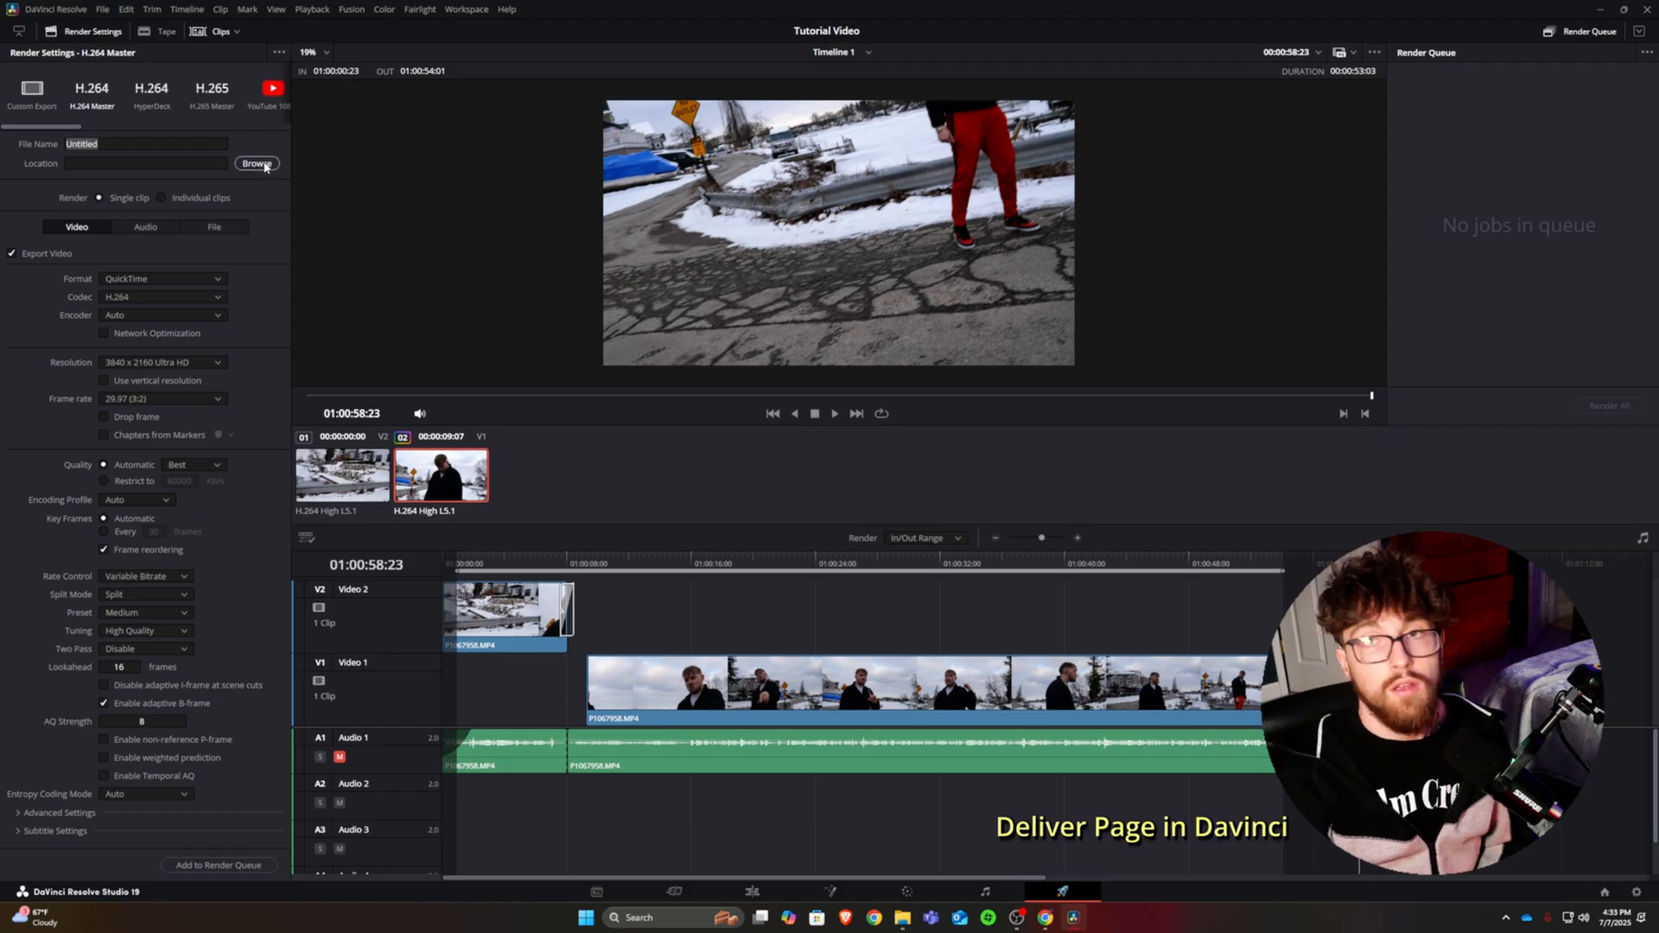
Set the render output to Timeline 1 in the Downloads folder and add the job to the render queue
{"action": "left_click", "coordinate": [256, 164]}
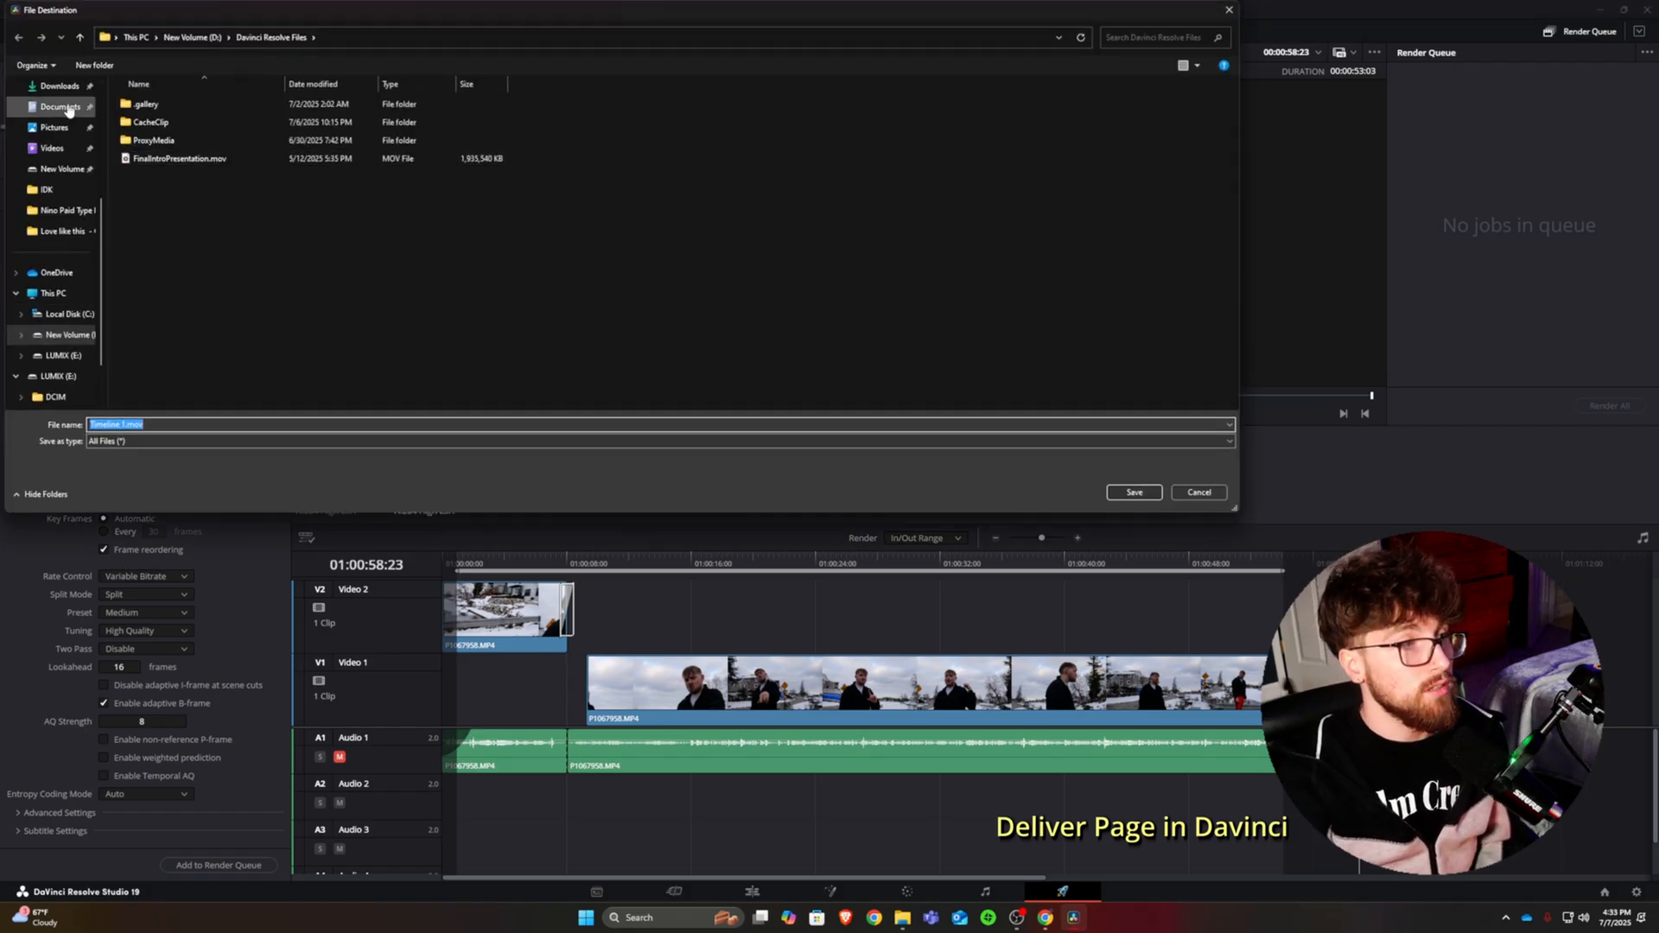
{"action": "left_click", "coordinate": [57, 87]}
{"action": "left_click", "coordinate": [1134, 493]}
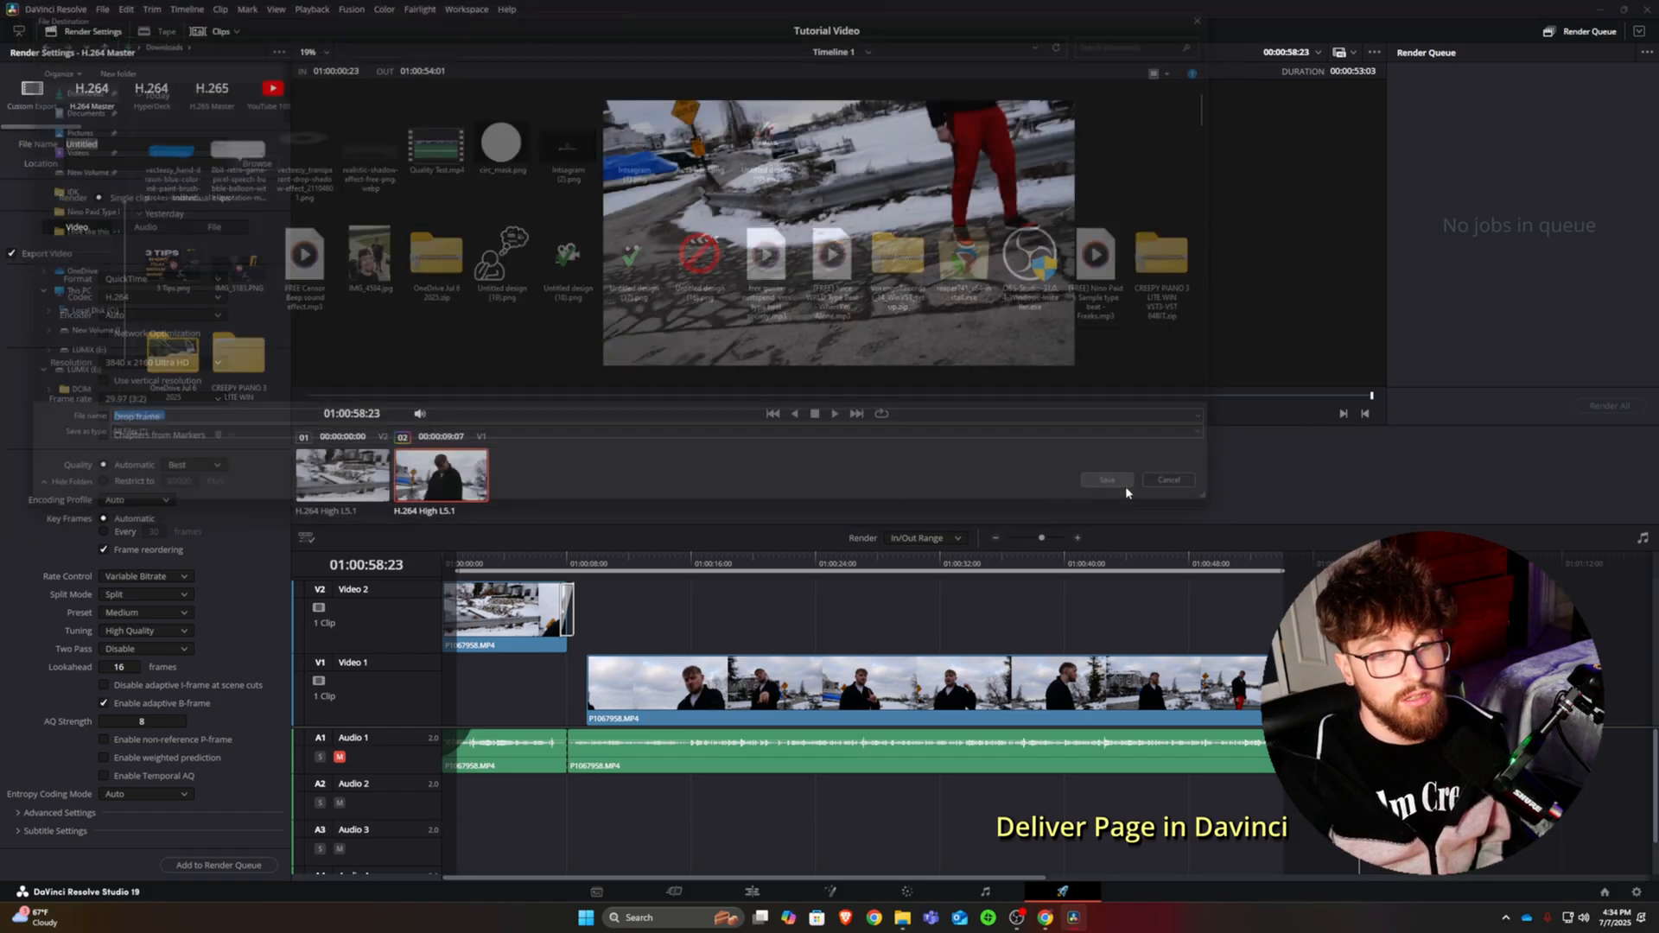
{"action": "left_click", "coordinate": [219, 864]}
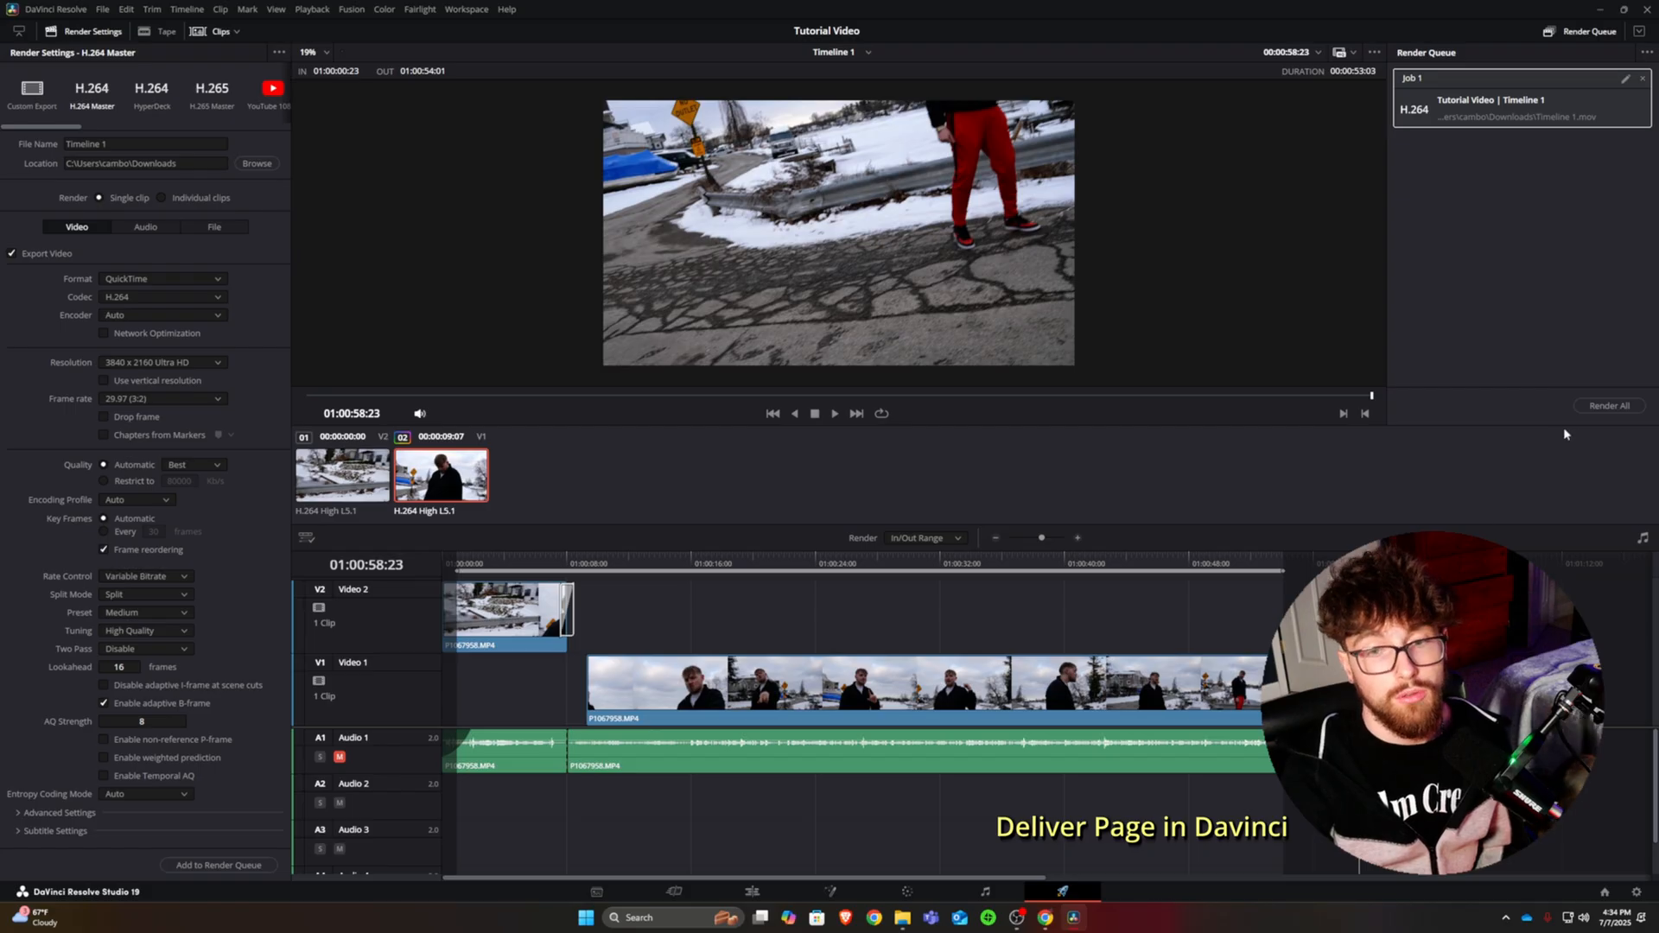